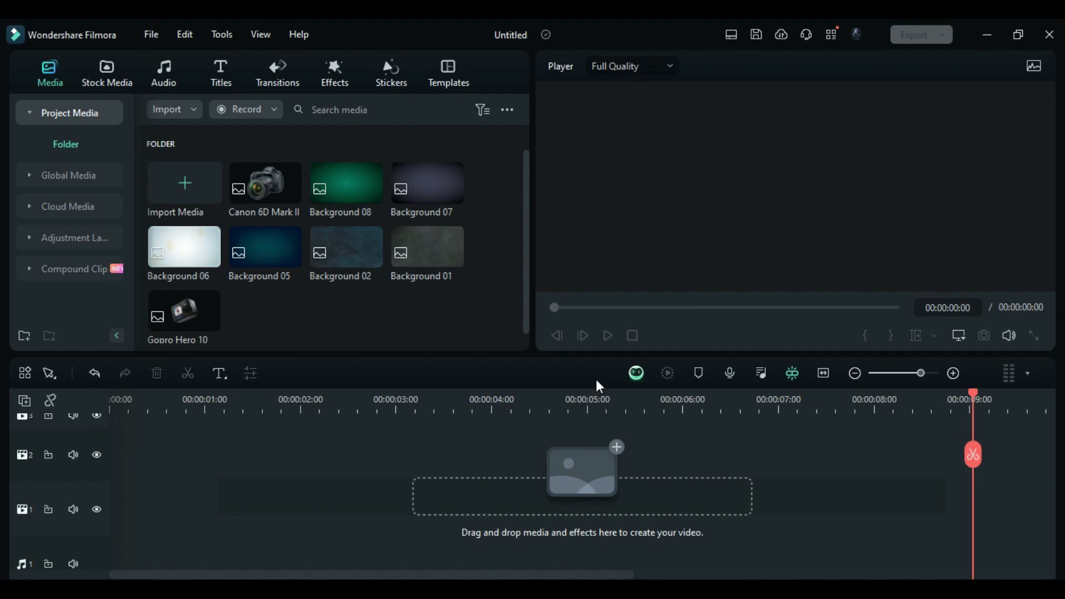
Place the Background 08 image at the start of video track 1 and extend it to 9 seconds
drag(346, 186, 124, 500)
drag(587, 509, 969, 509)
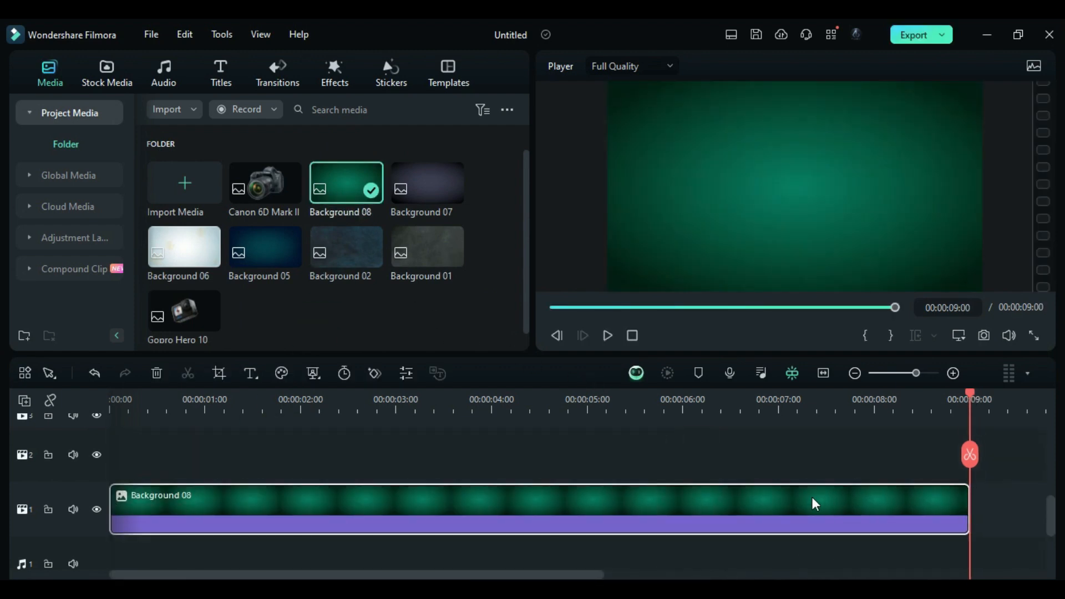
Add the Christmas Vlog Overlay 02 effect at the start of track 2 and trim it to about 4.7 seconds
click(325, 71)
scroll(371, 280, down, 5)
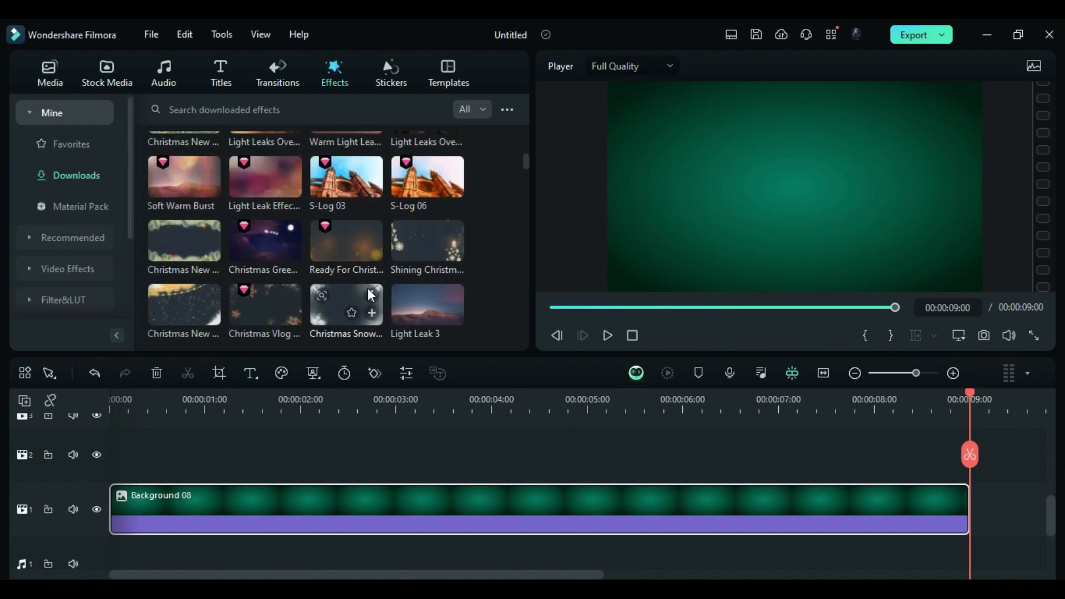
drag(260, 294, 111, 459)
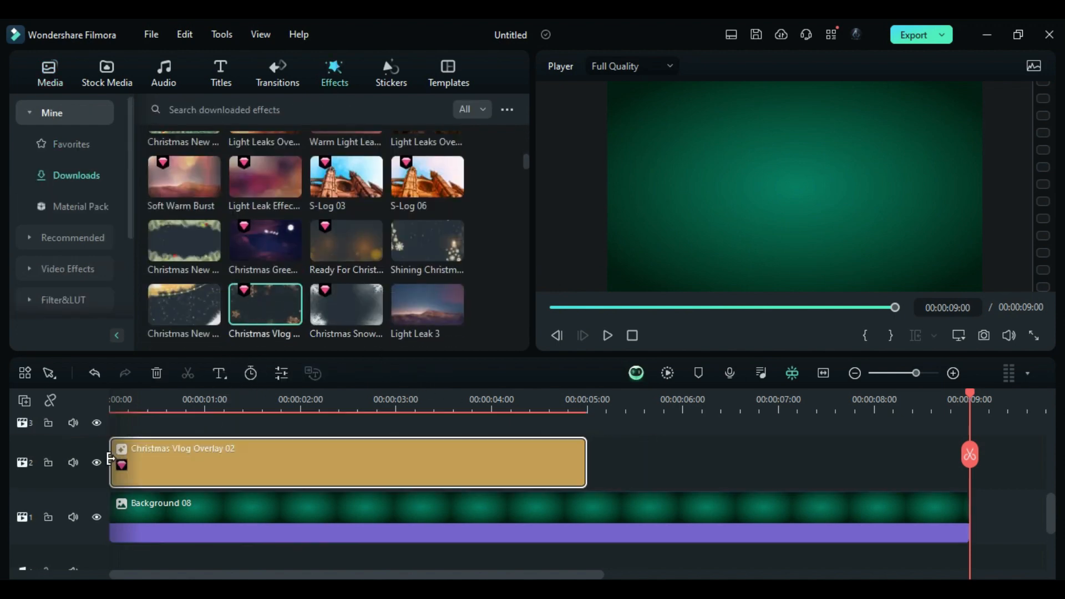
drag(582, 465, 554, 461)
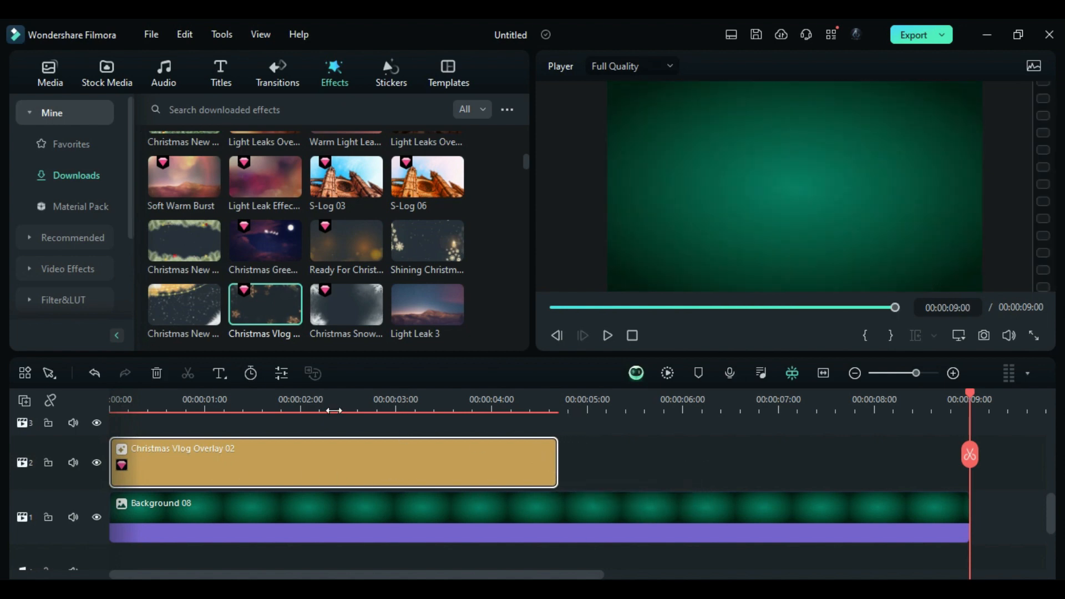
Turn the Christmas Vlog Overlay 02 clip into a compound clip named overlay
click(329, 403)
right_click(366, 460)
click(434, 89)
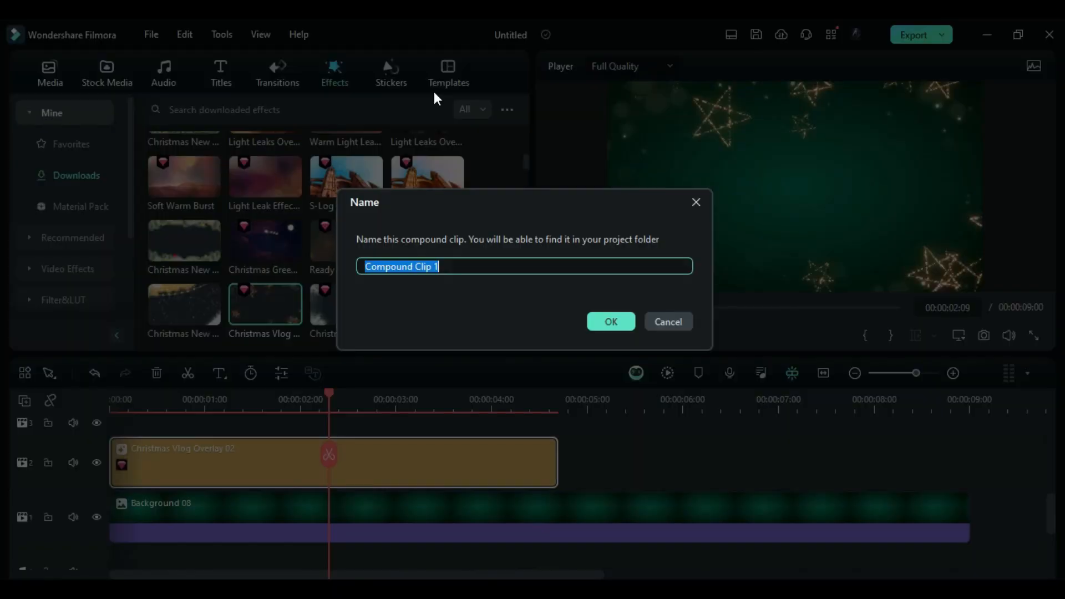
text(overlay)
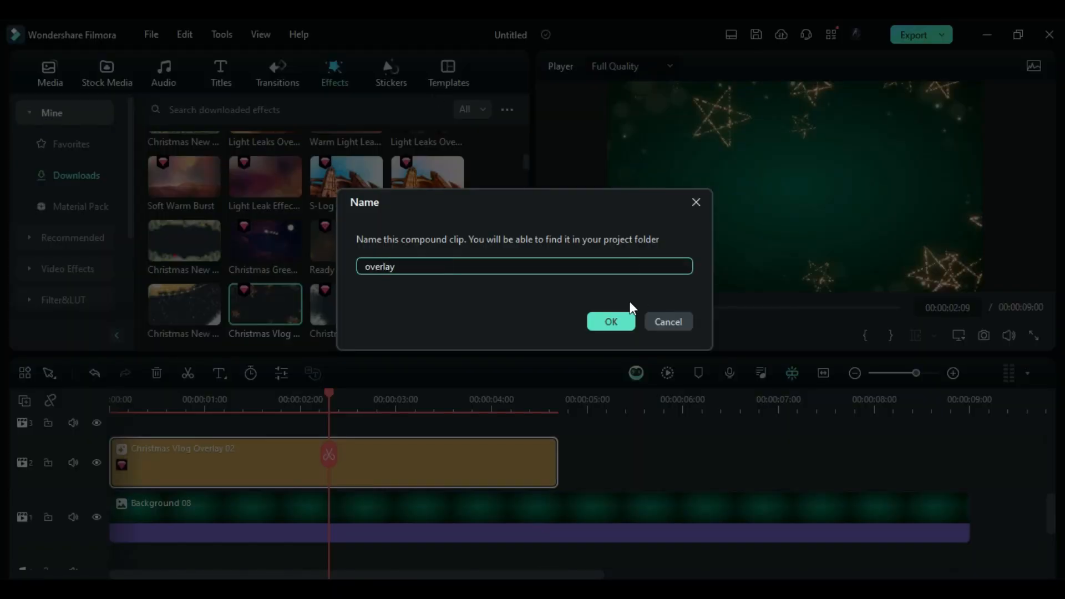
click(611, 321)
Draw a freeform pen mask on the overlay compound clip that encloses the right half of the frame
click(294, 459)
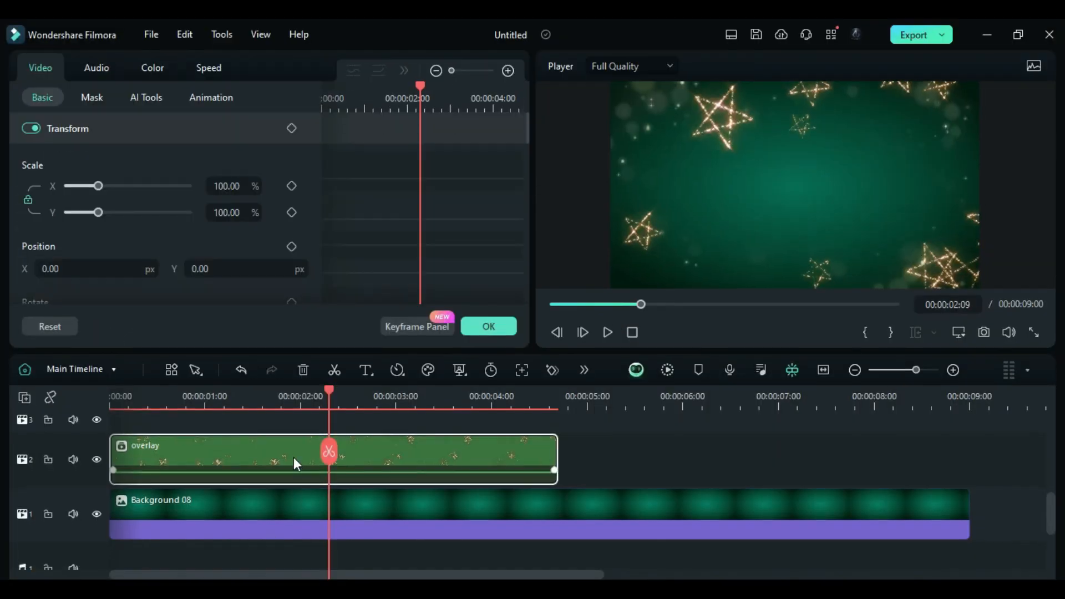
click(92, 97)
click(168, 139)
click(784, 84)
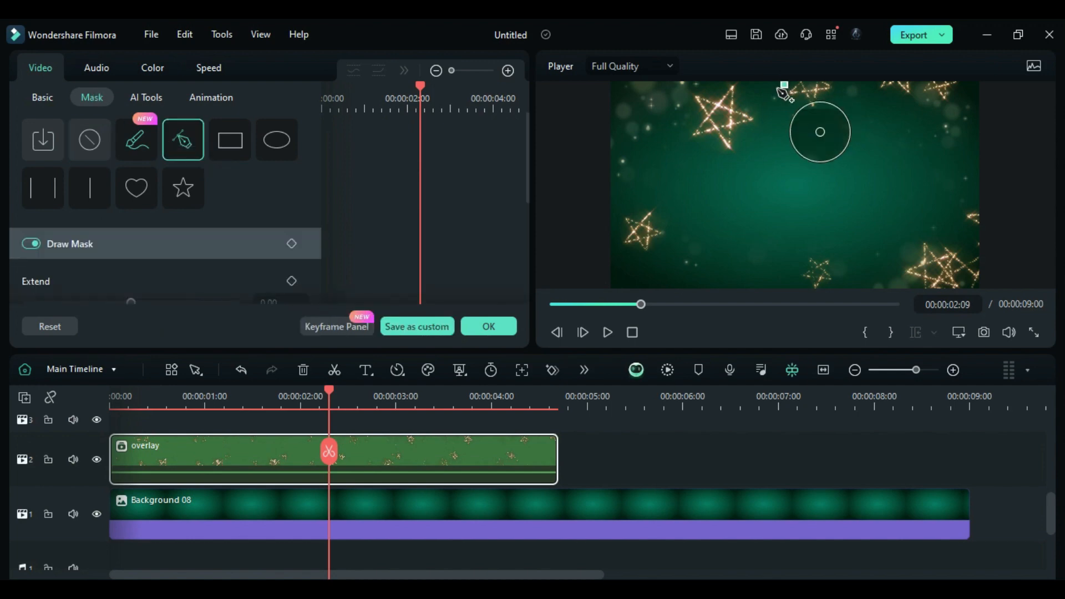
click(770, 93)
click(765, 105)
click(768, 137)
click(756, 226)
click(774, 255)
click(802, 316)
click(1002, 281)
click(994, 82)
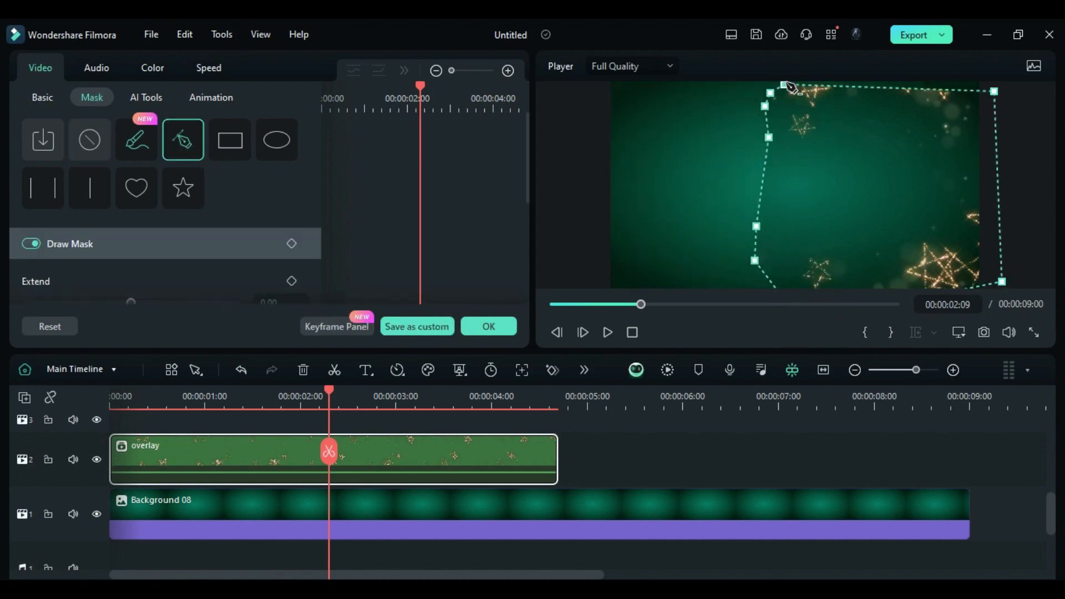
Set the drawn mask's blur strength to about 65 to soften its edge
scroll(108, 257, down, 5)
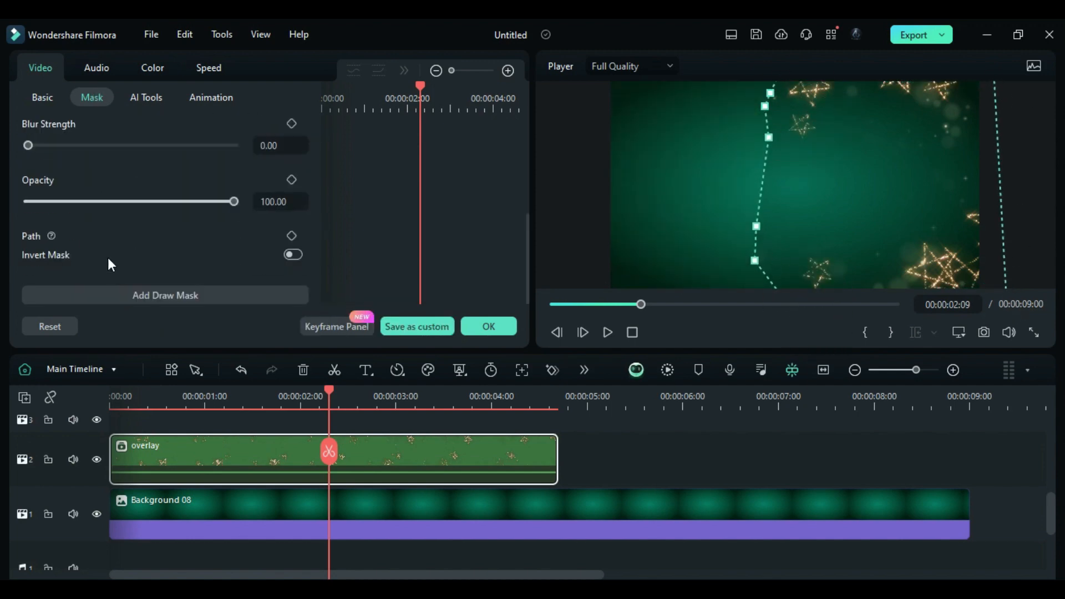
drag(95, 159, 162, 166)
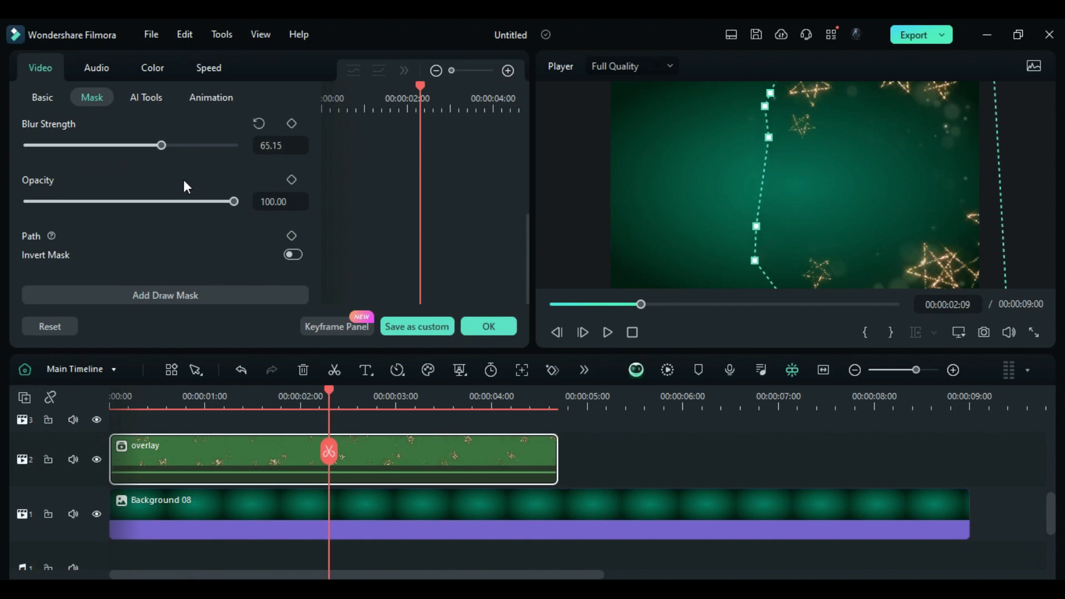
click(1023, 201)
Set the overlay compound clip's blend mode to Lighten and apply its settings
click(43, 98)
scroll(109, 209, down, 5)
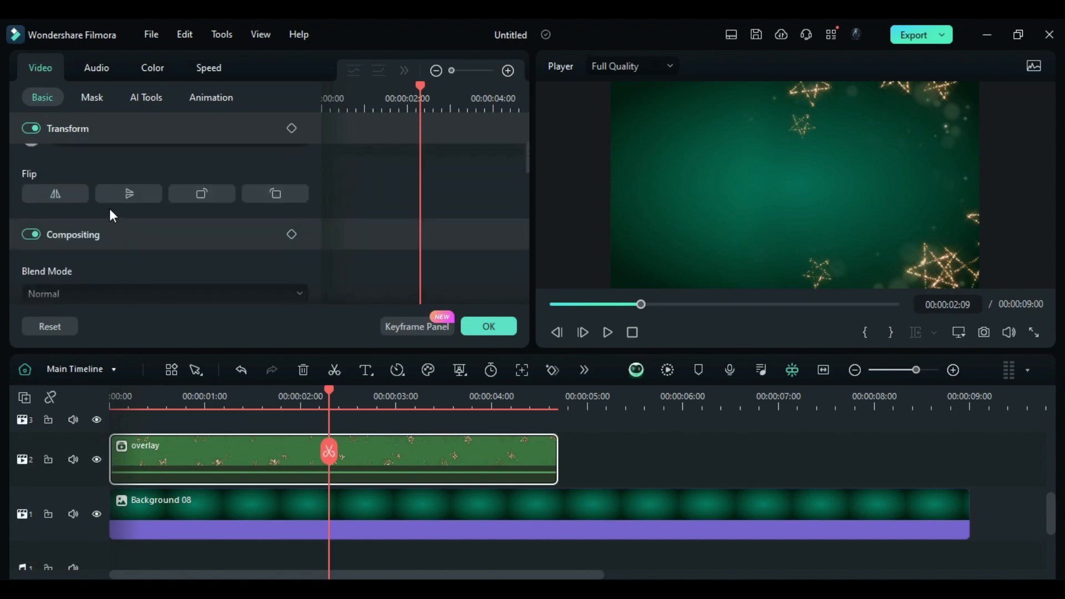
click(86, 199)
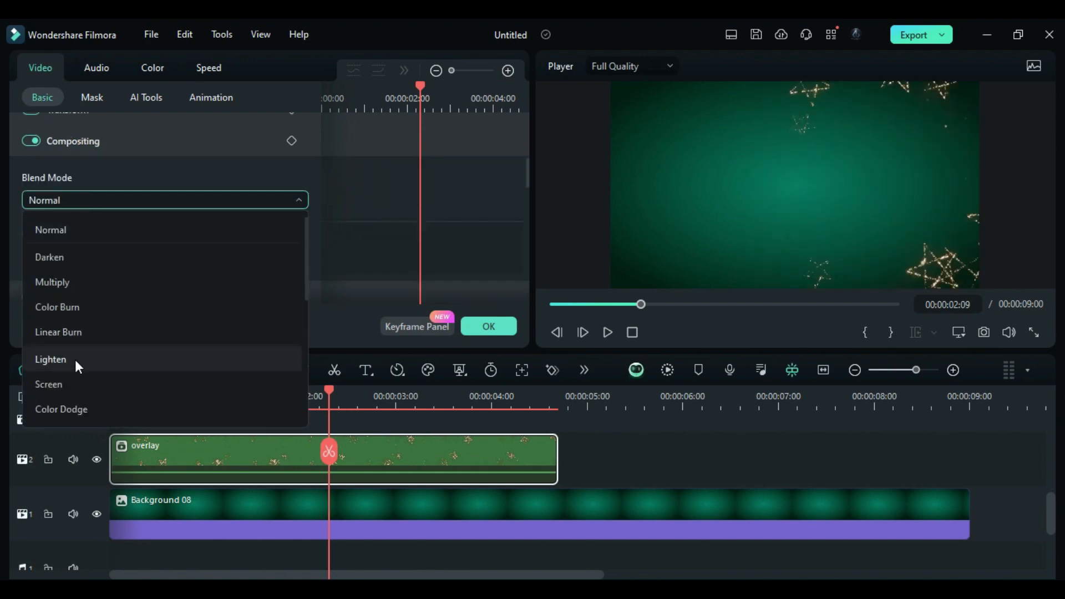
click(75, 359)
click(491, 327)
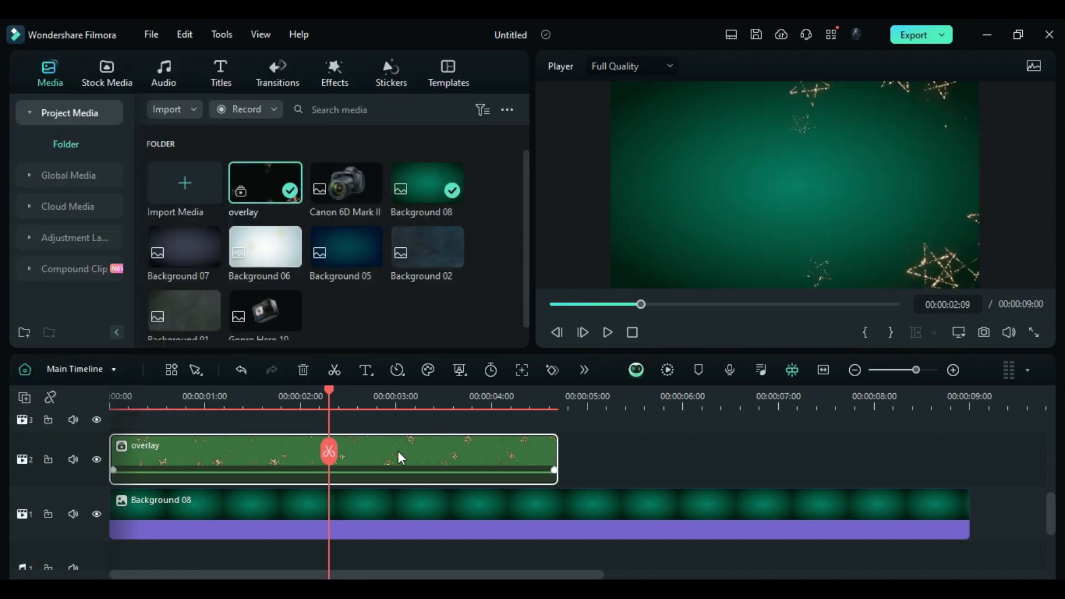
Duplicate the overlay clip directly after the first one on track 2, trimmed to end with the background at 9 seconds
double_click(470, 454)
drag(556, 463, 893, 455)
click(843, 458)
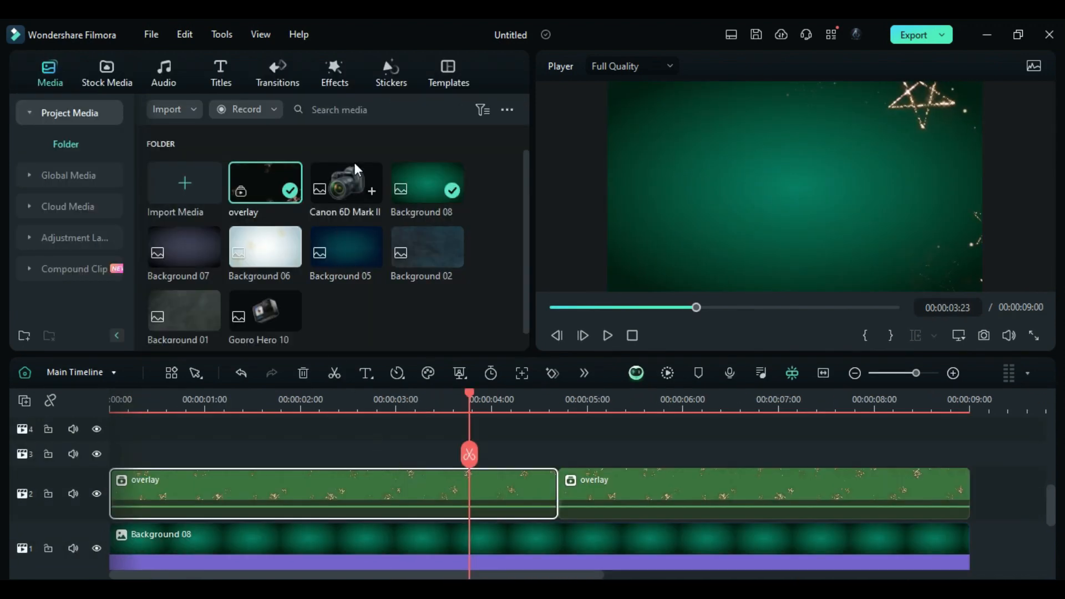
Add the Social Media Christmas Overlay 05 effect to track 3, trimmed to the first overlay clip's length, and duplicate it to fill up to 9 seconds
click(334, 74)
scroll(480, 262, up, 5)
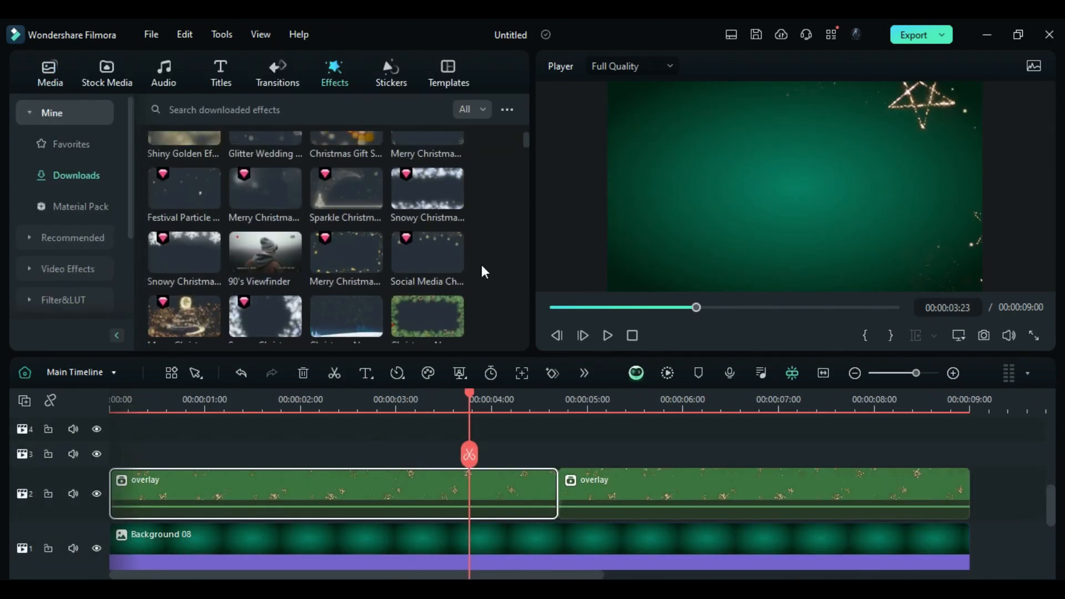
drag(407, 250, 111, 482)
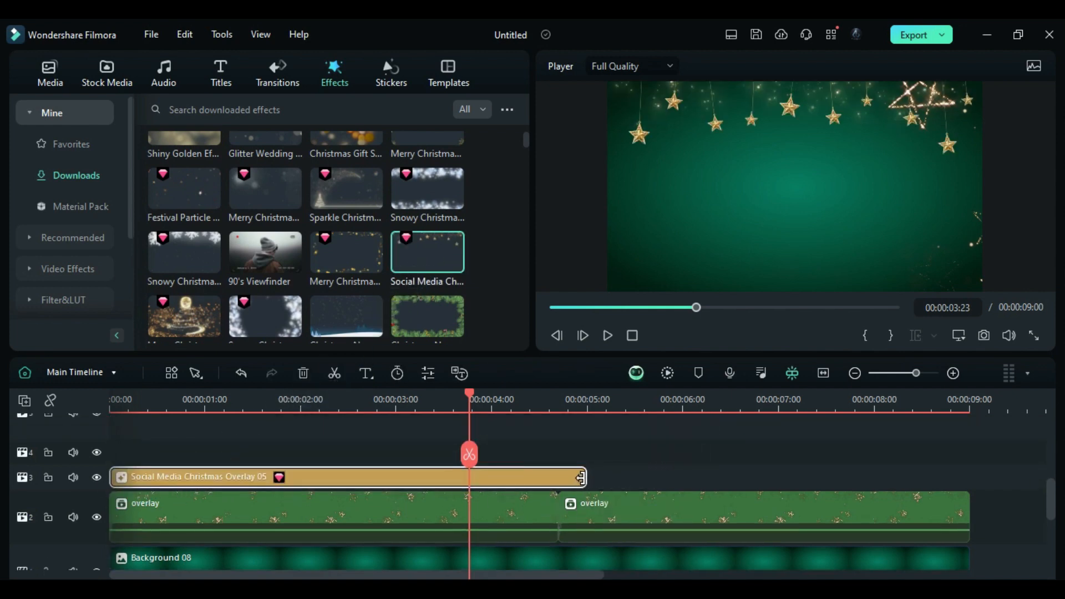
drag(586, 478, 557, 477)
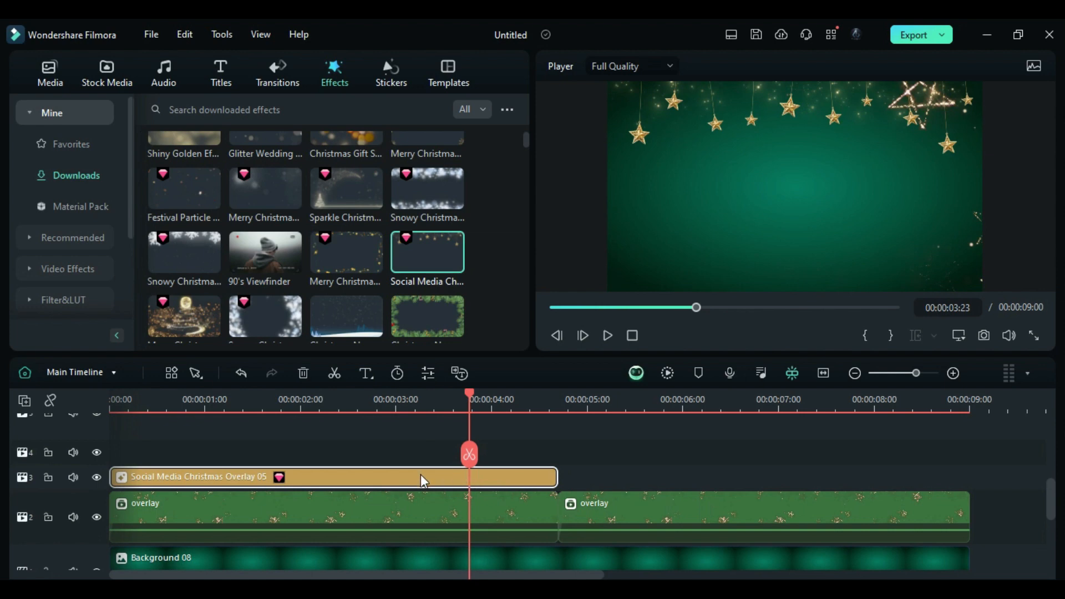
drag(393, 475, 866, 480)
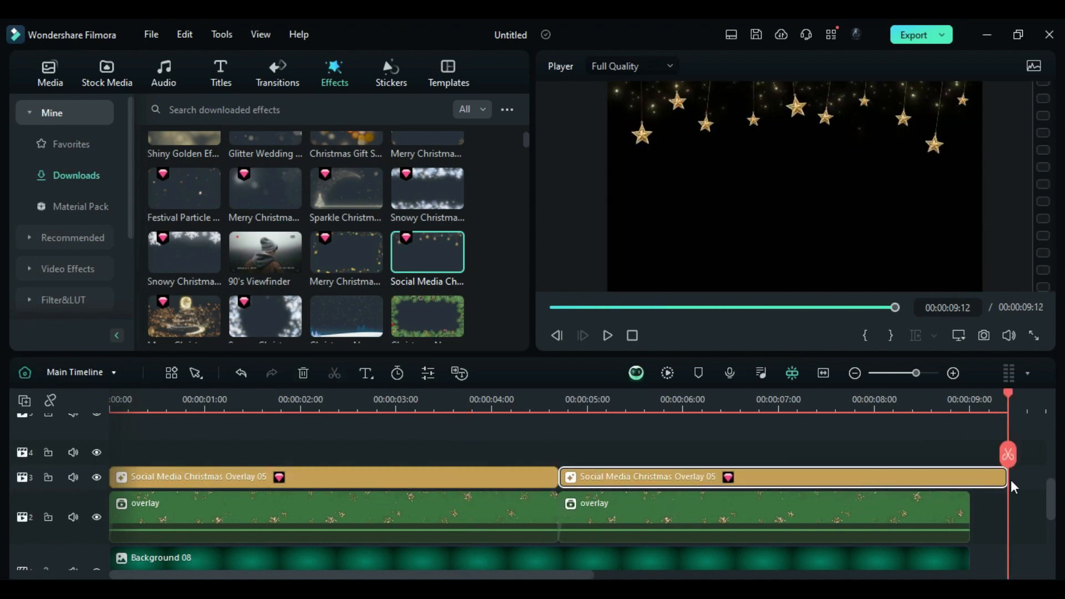
drag(1003, 479, 970, 478)
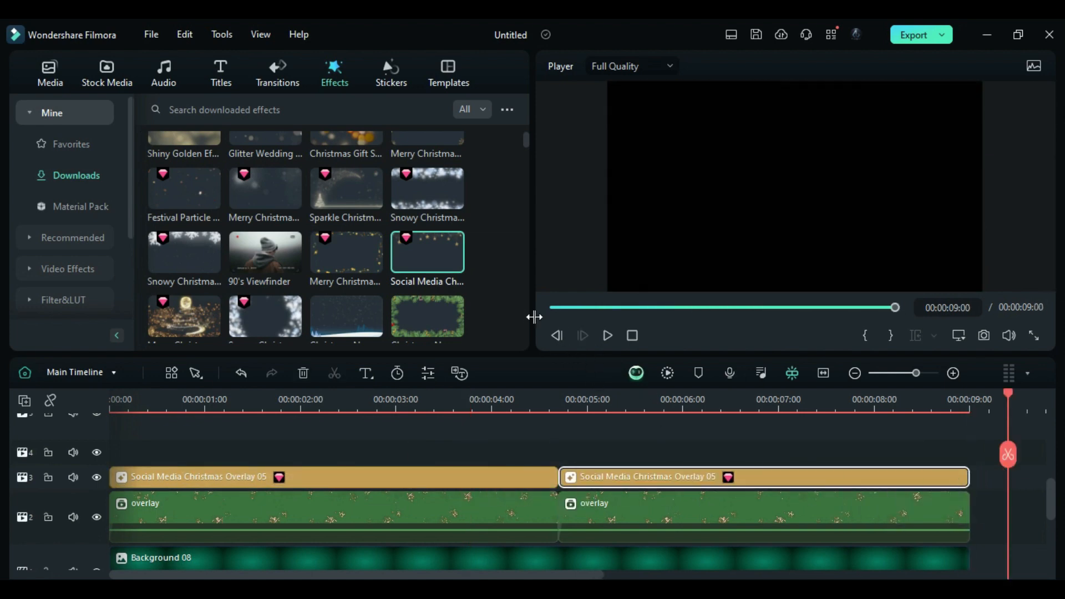
Add the Merry Christmas 04 Overlay 02 effect to track 4, trimmed to the first overlay clip's length, and set its opacity to 50%
drag(249, 197, 122, 461)
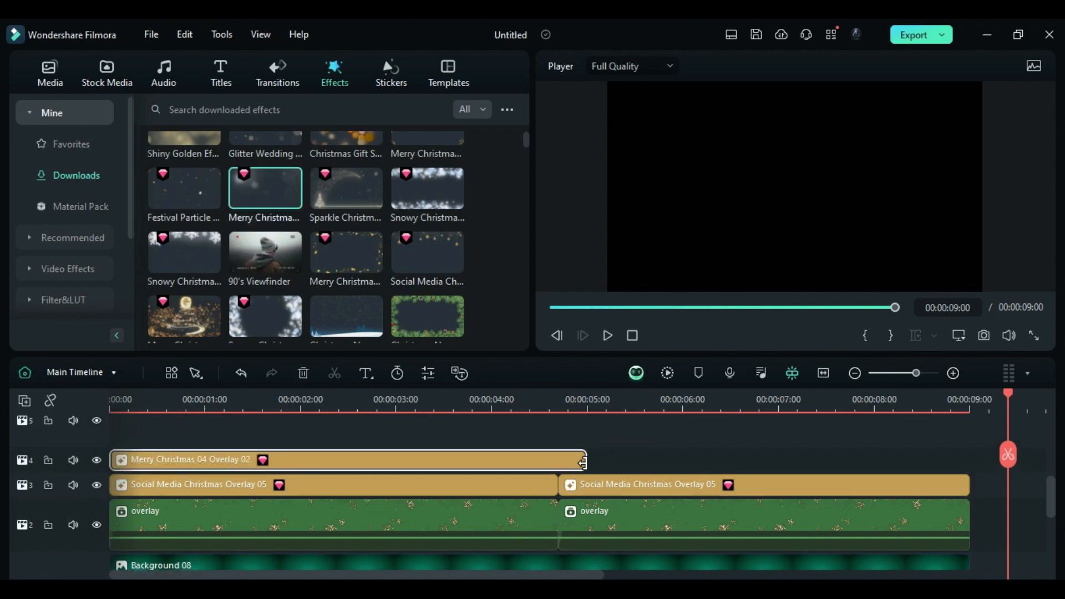
drag(582, 462, 557, 462)
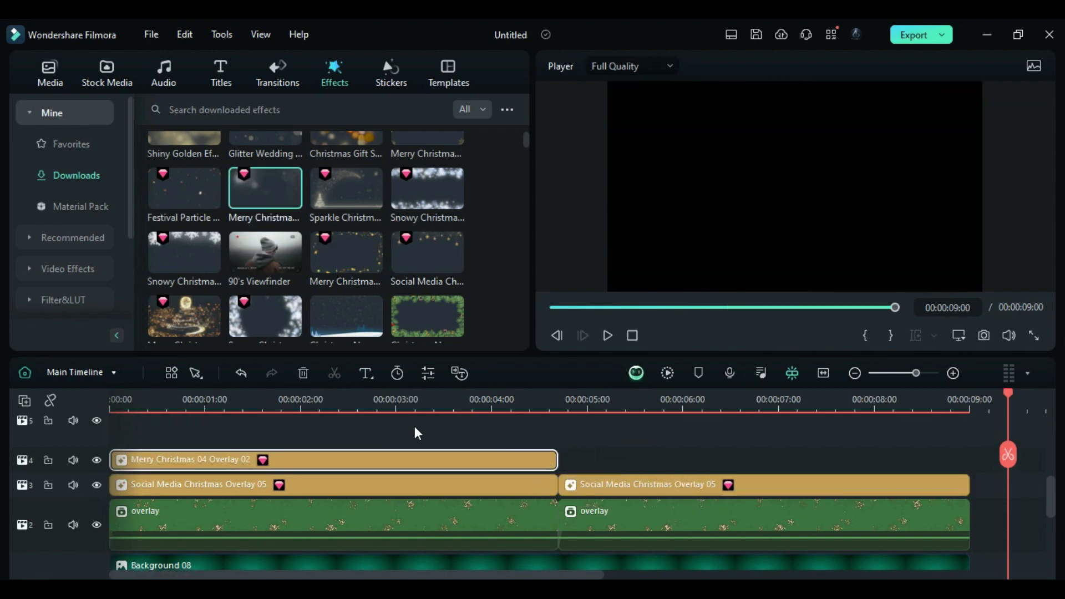
click(382, 410)
double_click(413, 459)
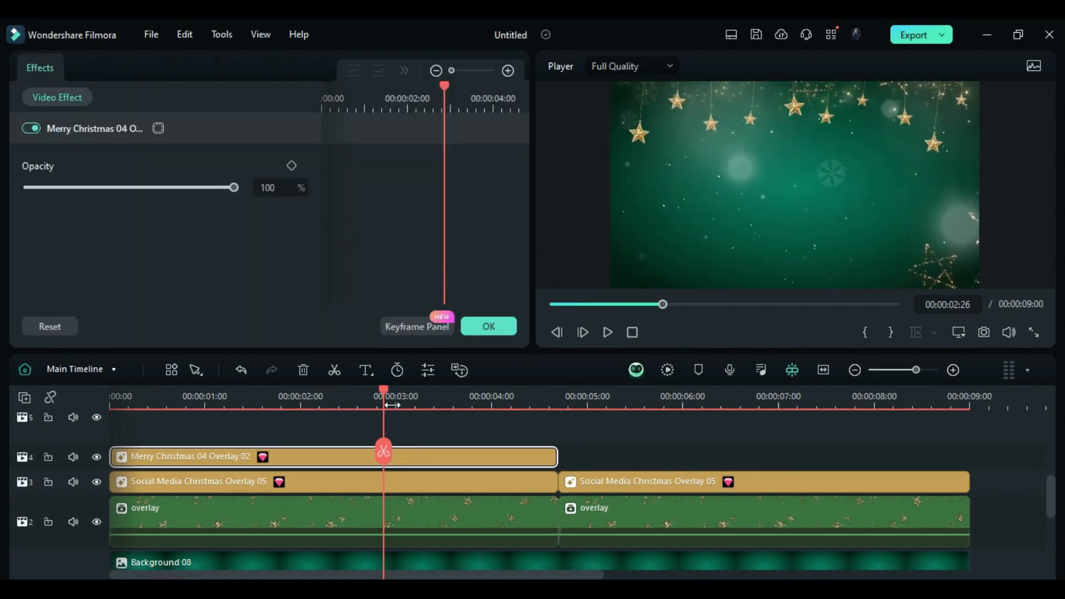
click(286, 187)
text(50)
key(Return)
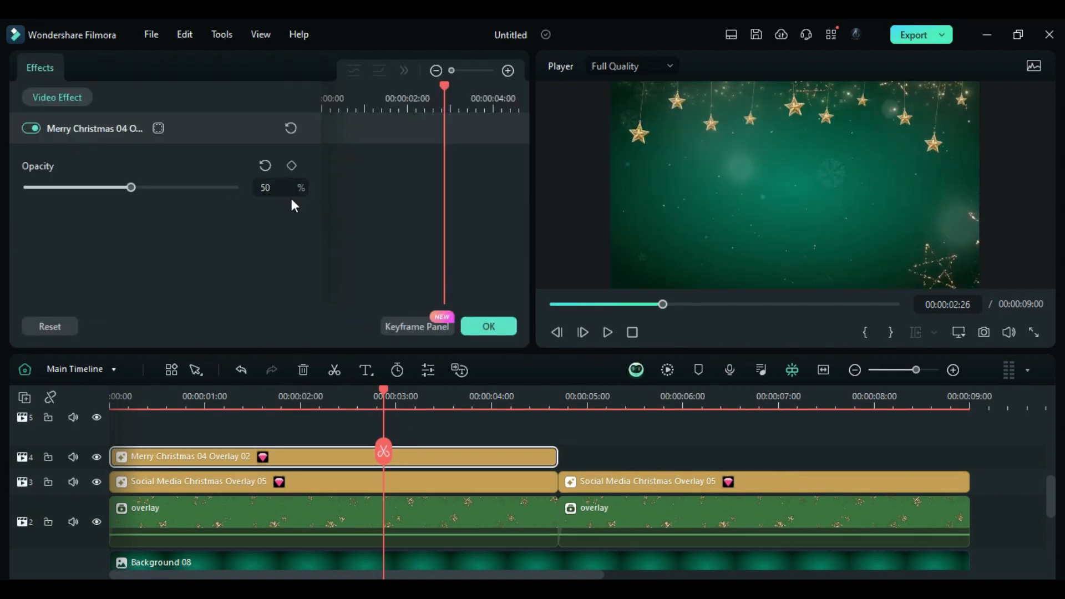
Duplicate the Merry Christmas 04 Overlay 02 clip directly after itself on track 4 and trim the copy to end at 9 seconds
drag(253, 450, 730, 449)
drag(991, 464, 968, 461)
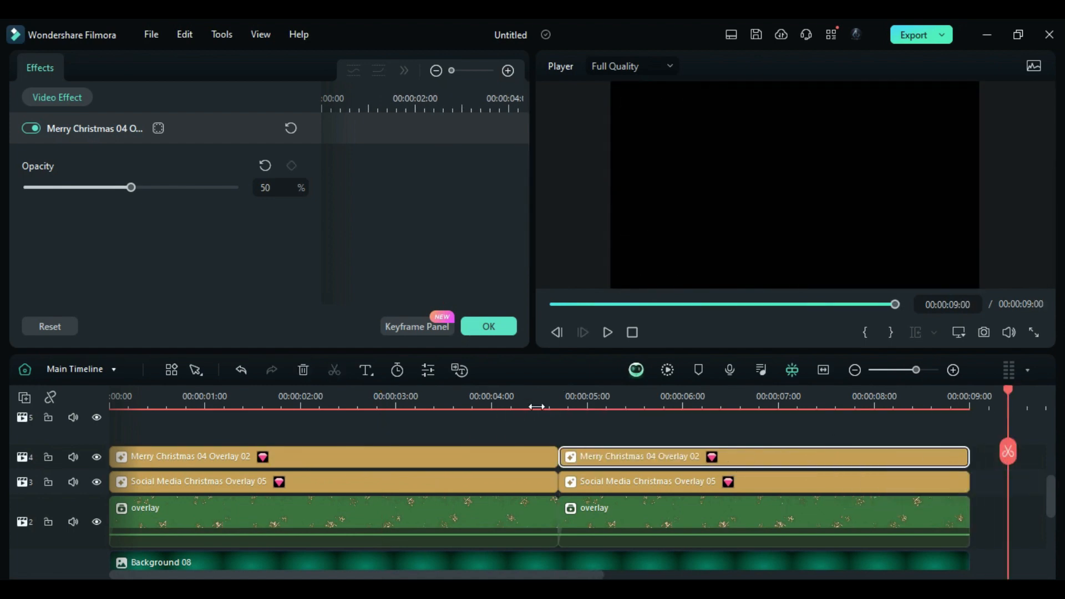
click(536, 404)
click(481, 328)
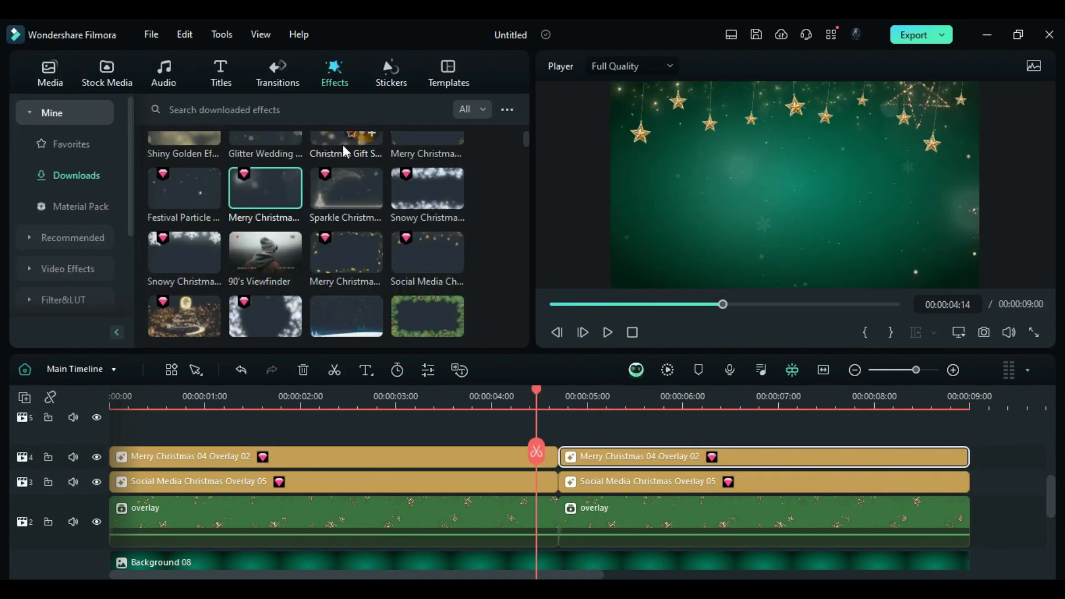
Add a Dissolve transition at the cuts between the paired clips on tracks 4, 3 and 2
click(300, 78)
drag(265, 241, 555, 471)
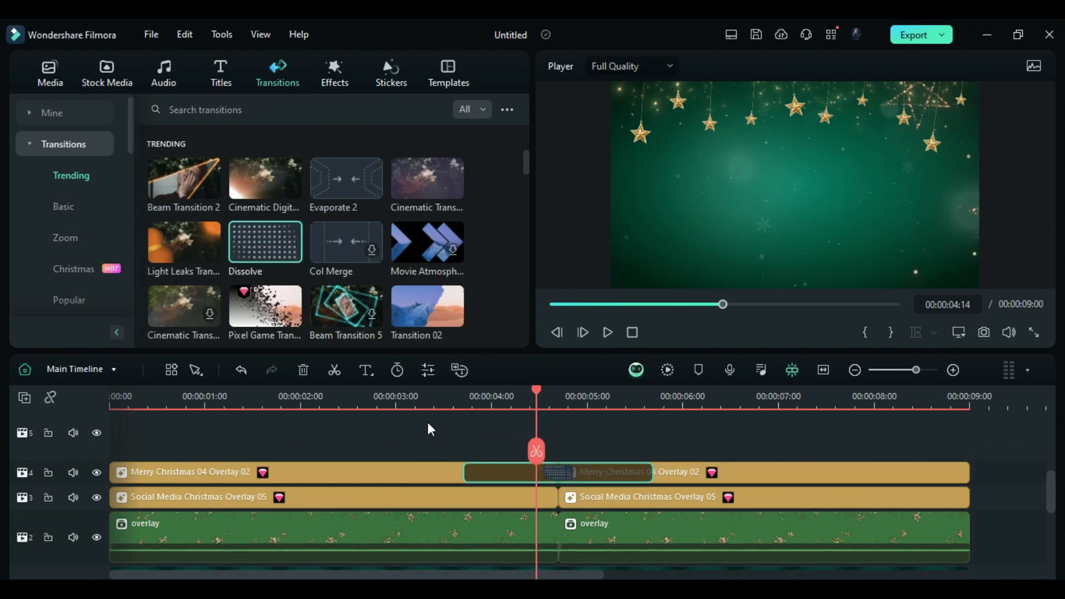
drag(255, 242, 552, 497)
drag(265, 242, 528, 530)
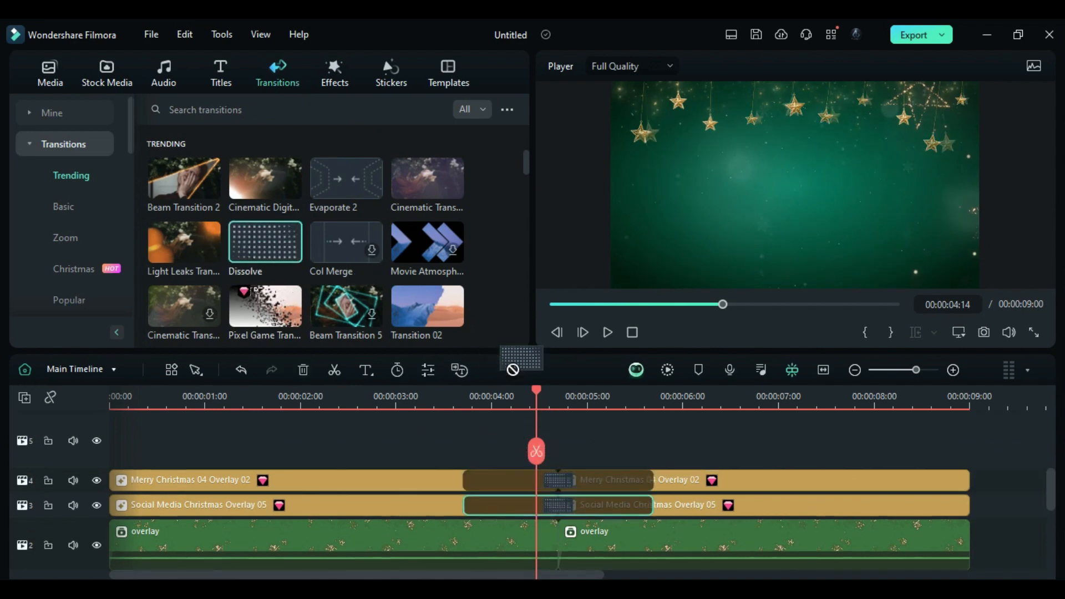
Set the duration of all Dissolve transitions to 20 frames in Overlap mode
double_click(517, 539)
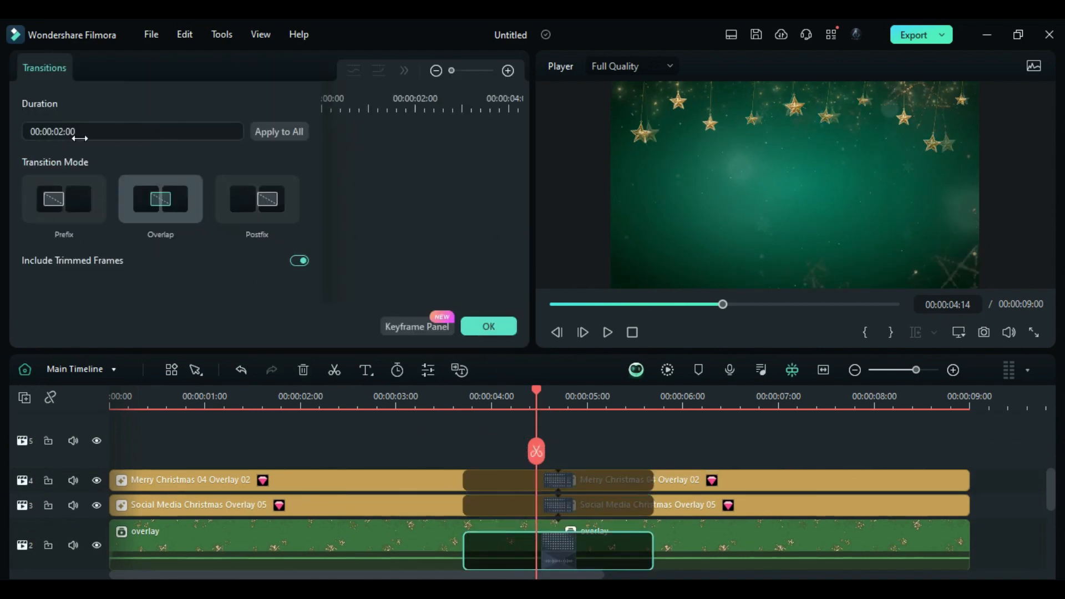
click(81, 136)
text(20)
key(Return)
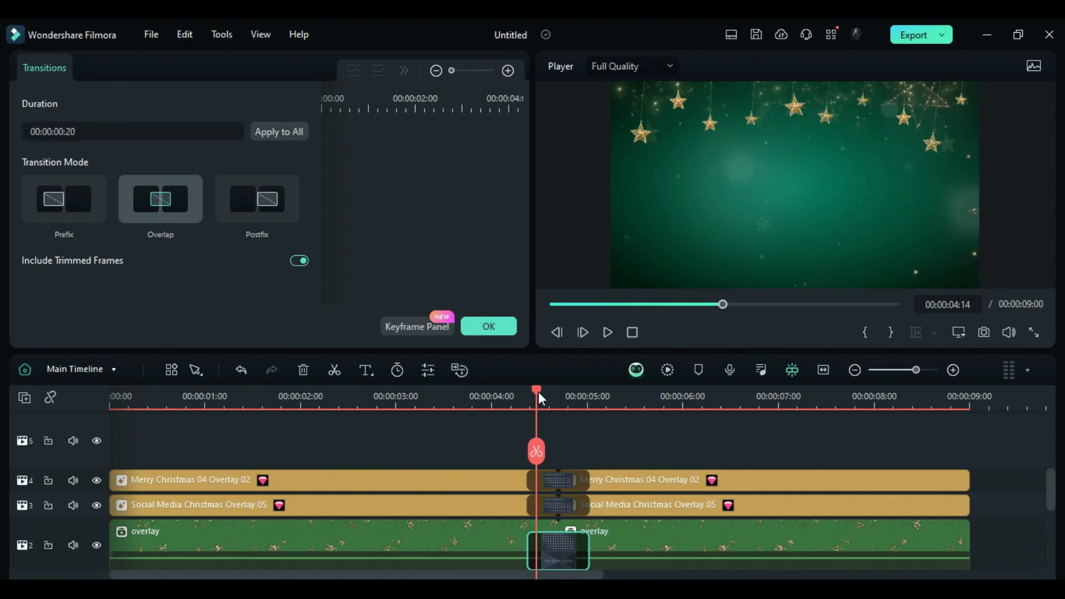
click(473, 440)
Place the Canon 6D Mark II image at the start of track 5 above the overlays
scroll(473, 442, down, 1)
click(49, 72)
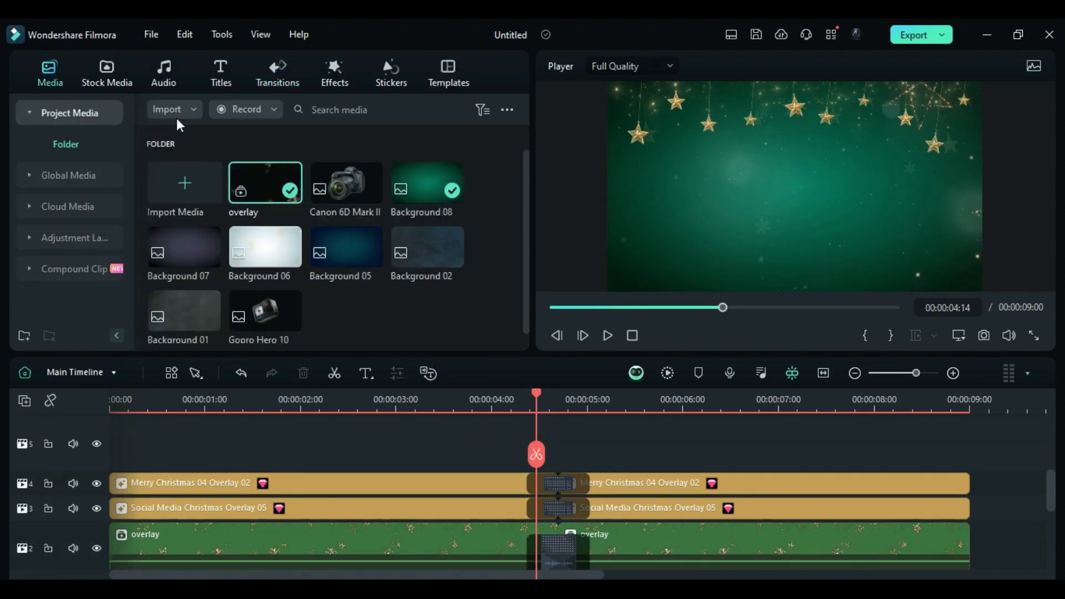
drag(344, 179, 120, 465)
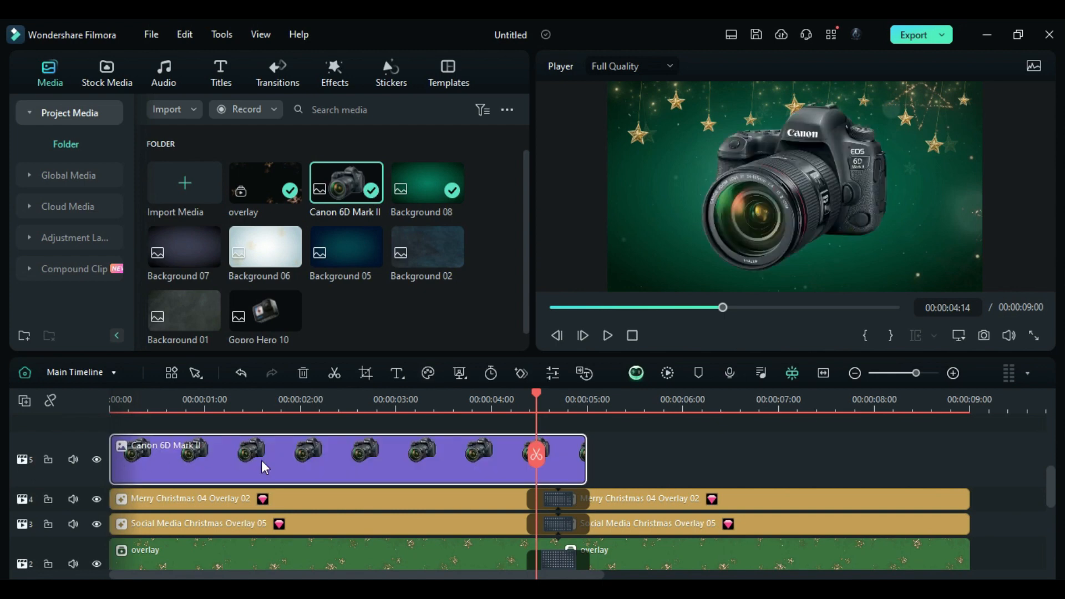
Color-correct the Canon 6D Mark II image with vibrance 37 and saturation 14
double_click(237, 467)
click(95, 72)
scroll(157, 192, down, 5)
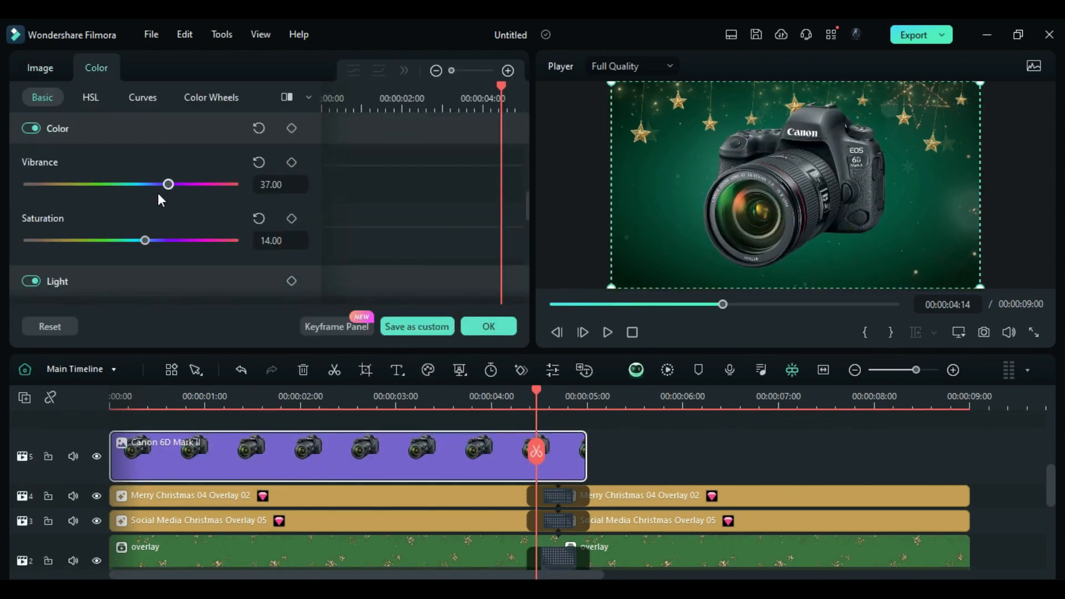
scroll(128, 192, down, 6)
click(481, 329)
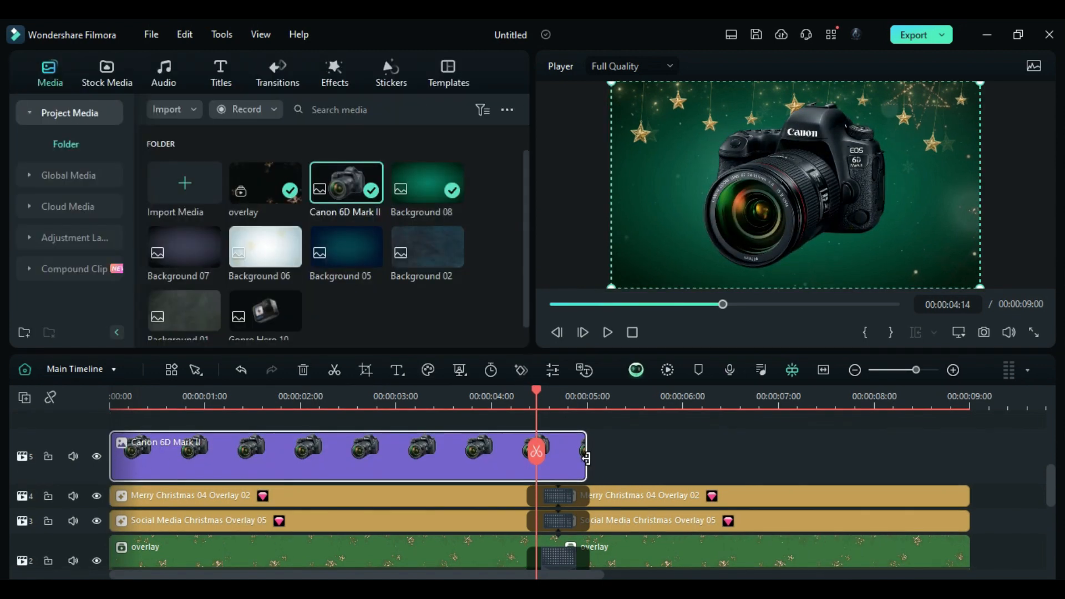
Trim the Canon 6D Mark II clip to end at the cut between the overlays, and move the playhead to 00:00:00:18
drag(581, 456, 553, 454)
click(169, 395)
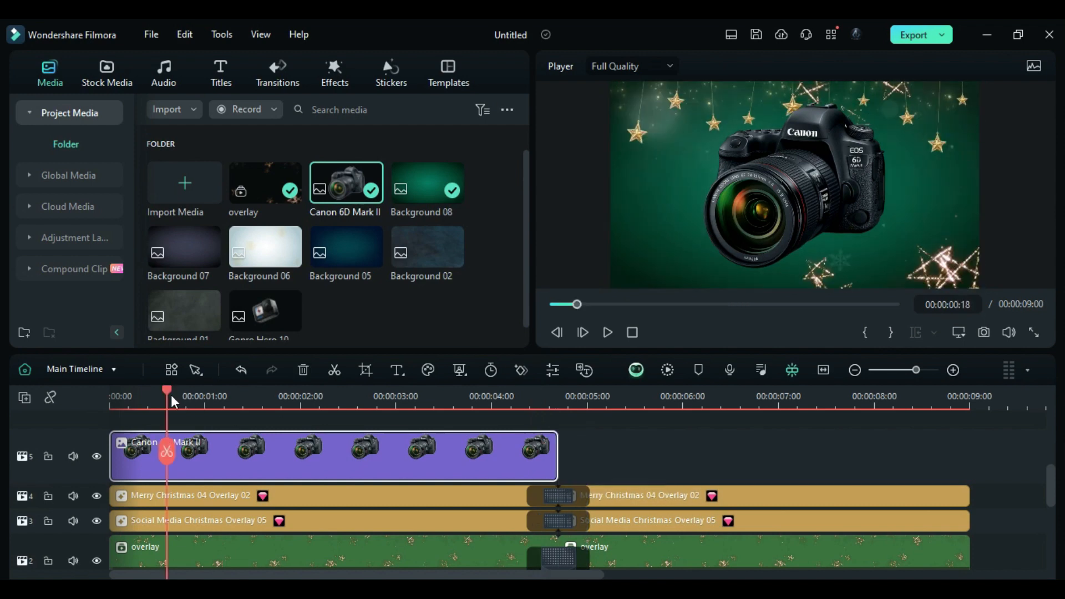
At the start of the Canon 6D Mark II clip, scale the image to 70% and rotate it to -10°
drag(167, 391, 104, 399)
double_click(182, 450)
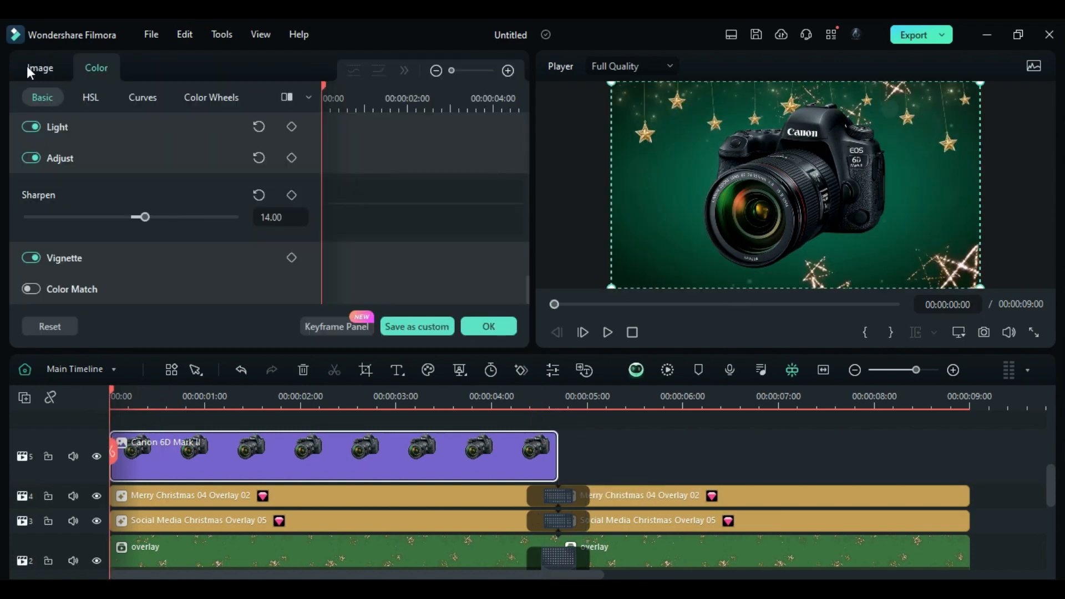
click(228, 213)
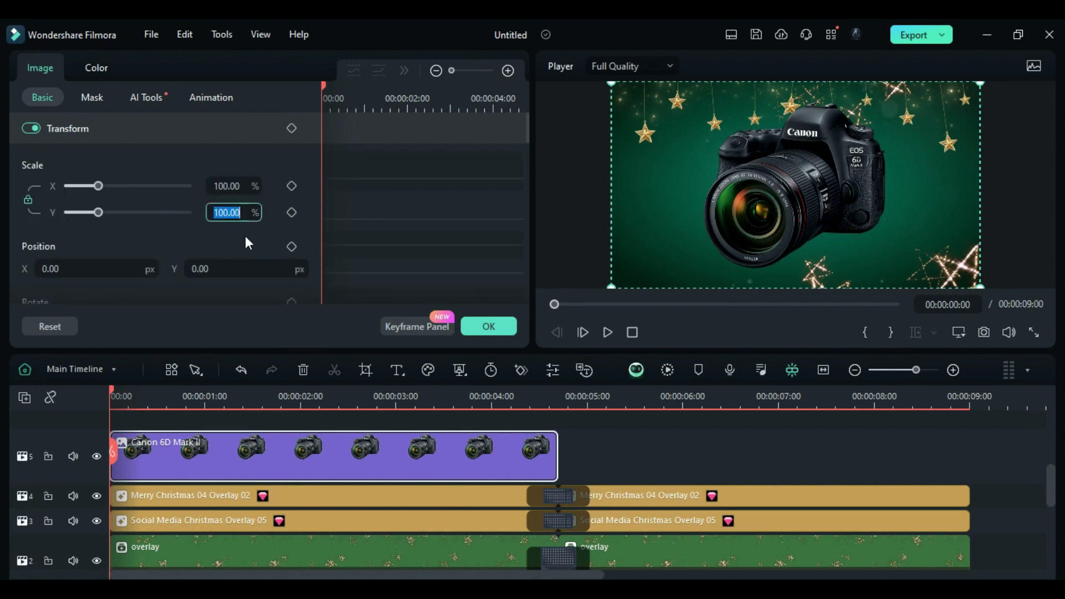
text(70)
key(Return)
scroll(195, 268, down, 1)
click(83, 277)
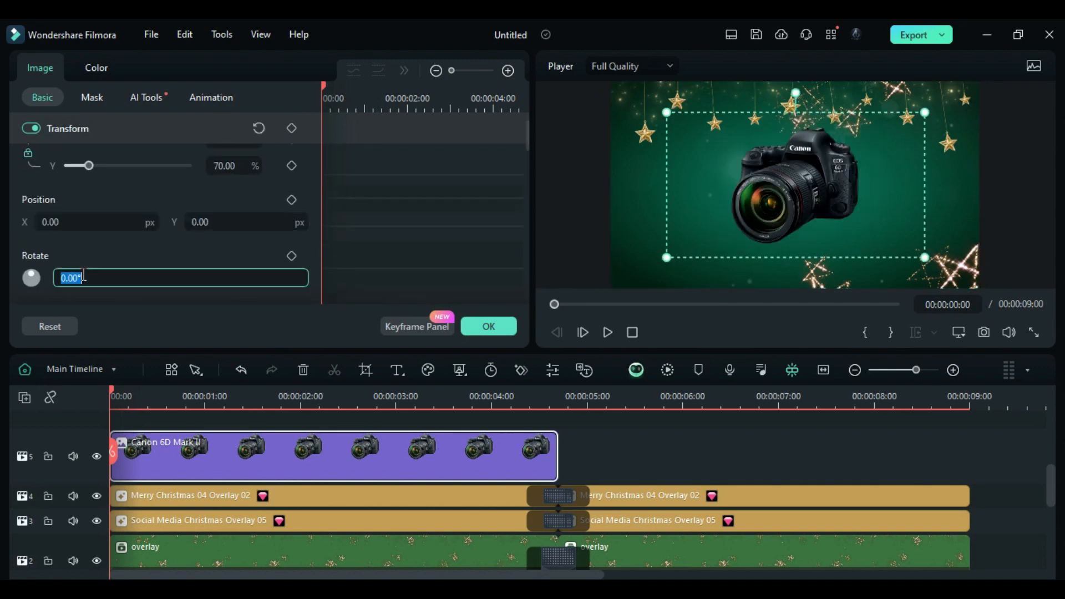
text(-10)
key(Return)
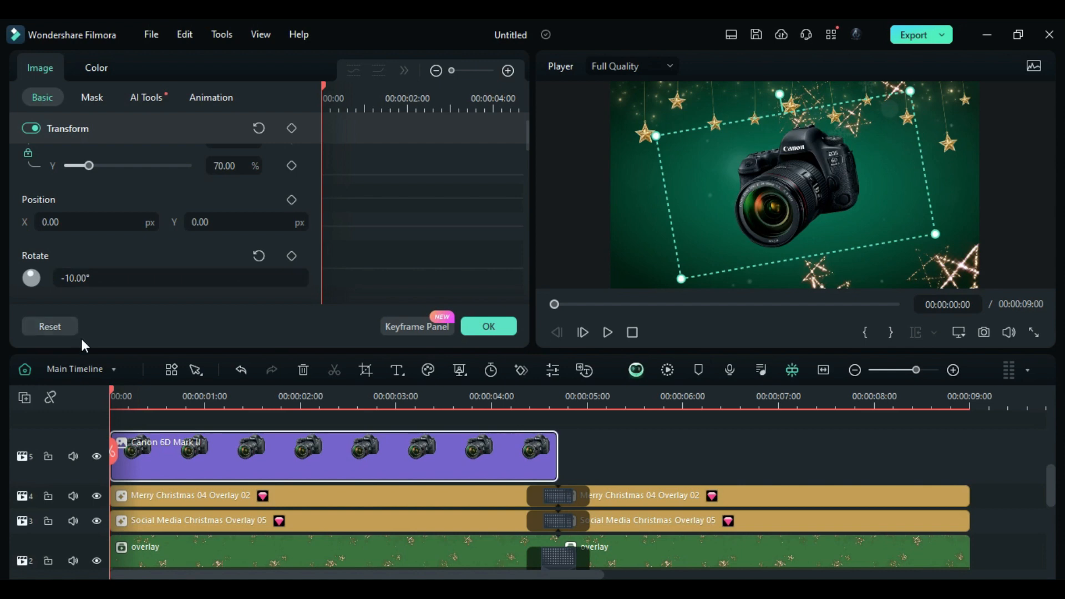
Offset the camera image to X position 1060 px and add a Transform keyframe at the clip's start
click(74, 222)
text(1060)
key(Return)
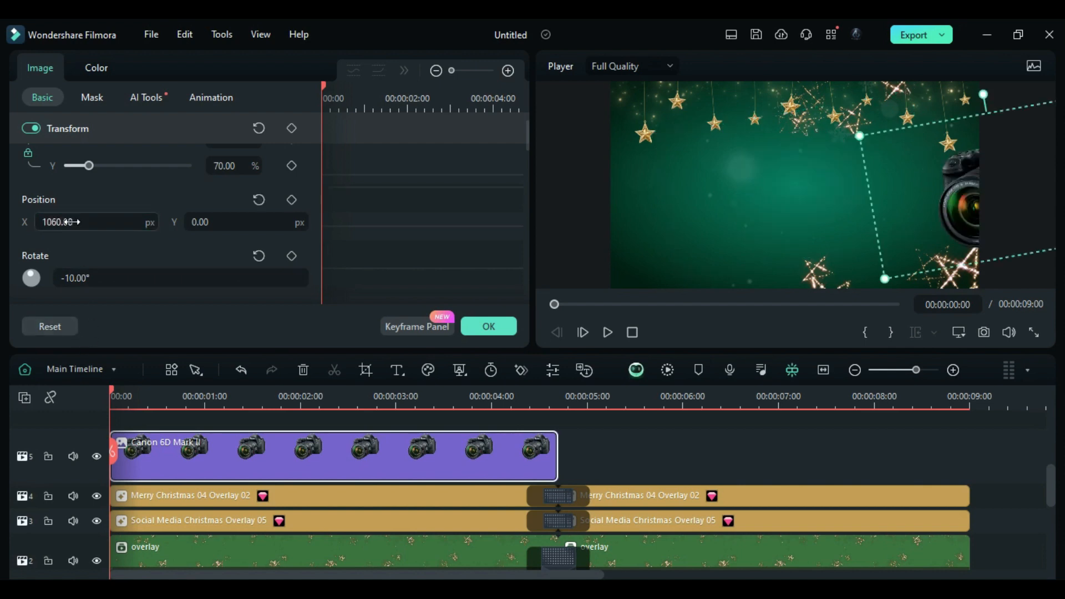
click(292, 128)
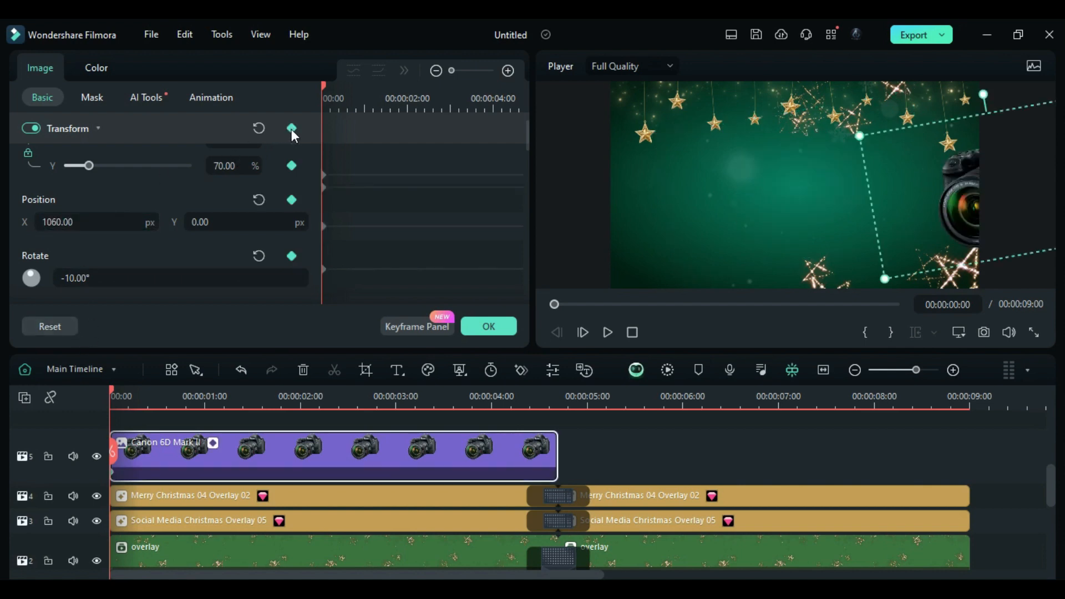
Keyframe scale 95%, X position 350 px and rotation 15° at 00:00:00:19, and add a Transform keyframe holding this pose at 00:00:04:00
drag(105, 392, 170, 395)
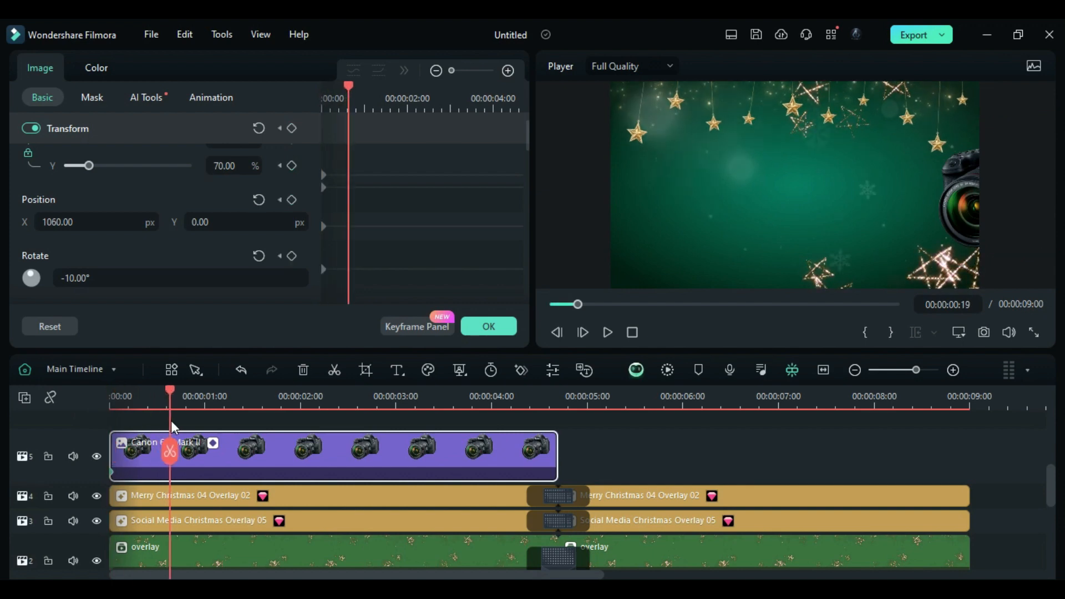
click(237, 166)
text(9)
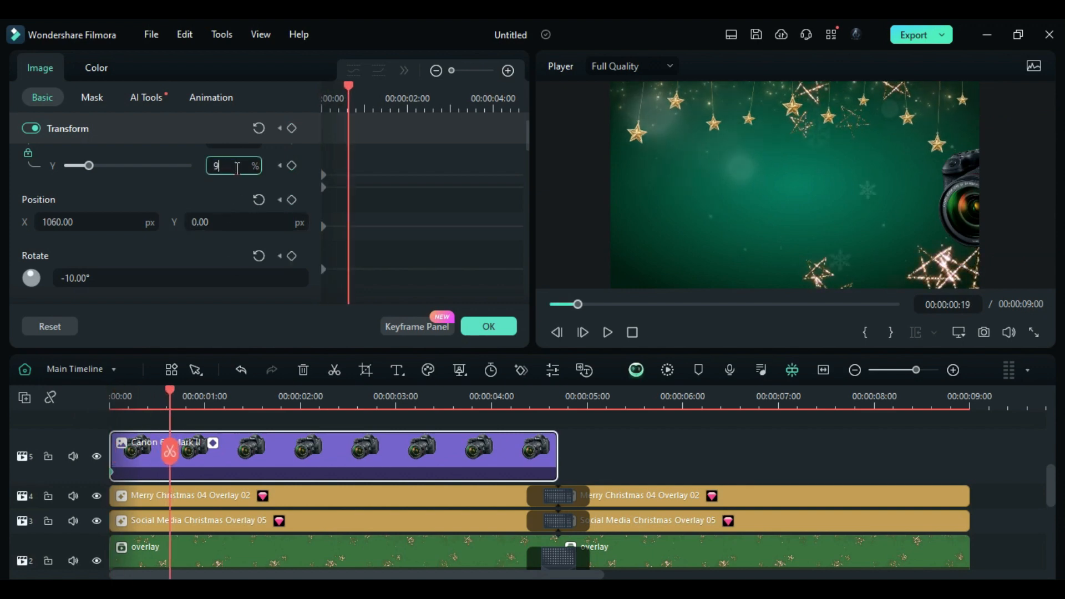
text(5)
key(Return)
click(107, 221)
text(350)
key(Return)
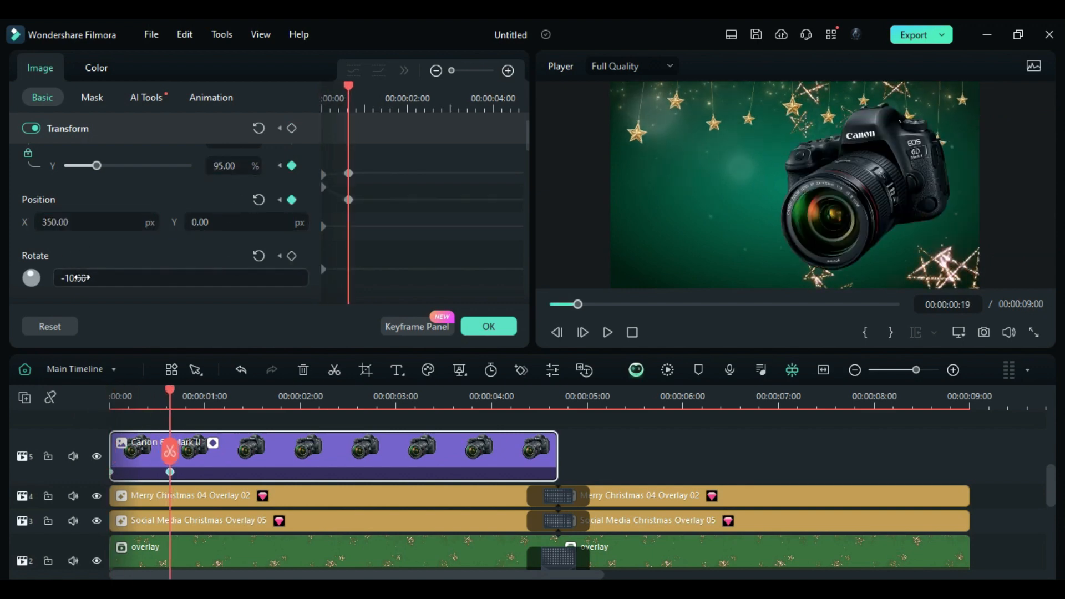
click(77, 277)
text(15)
key(Return)
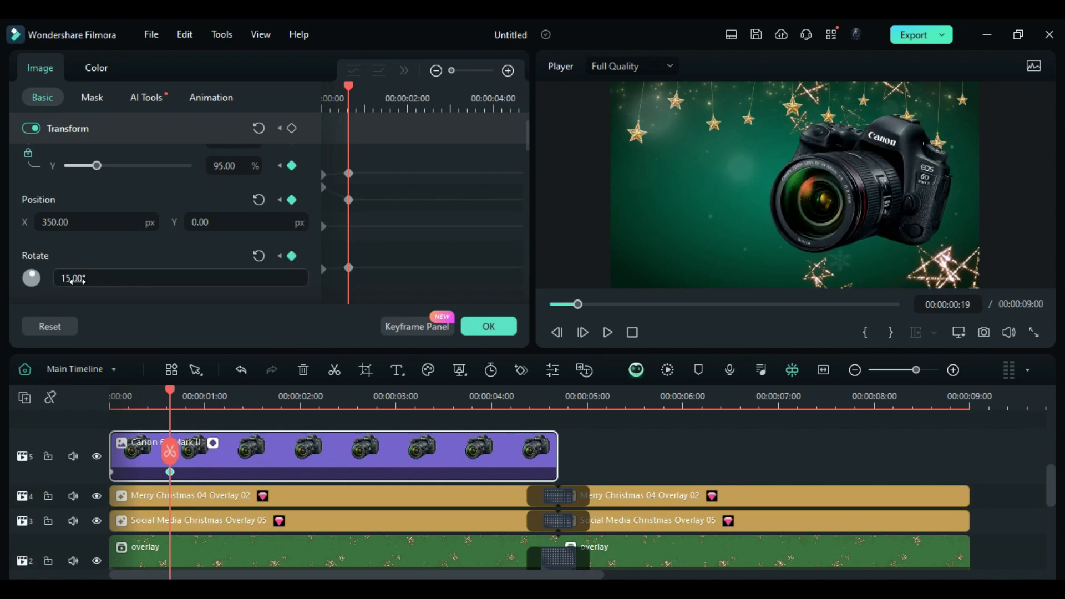
click(491, 397)
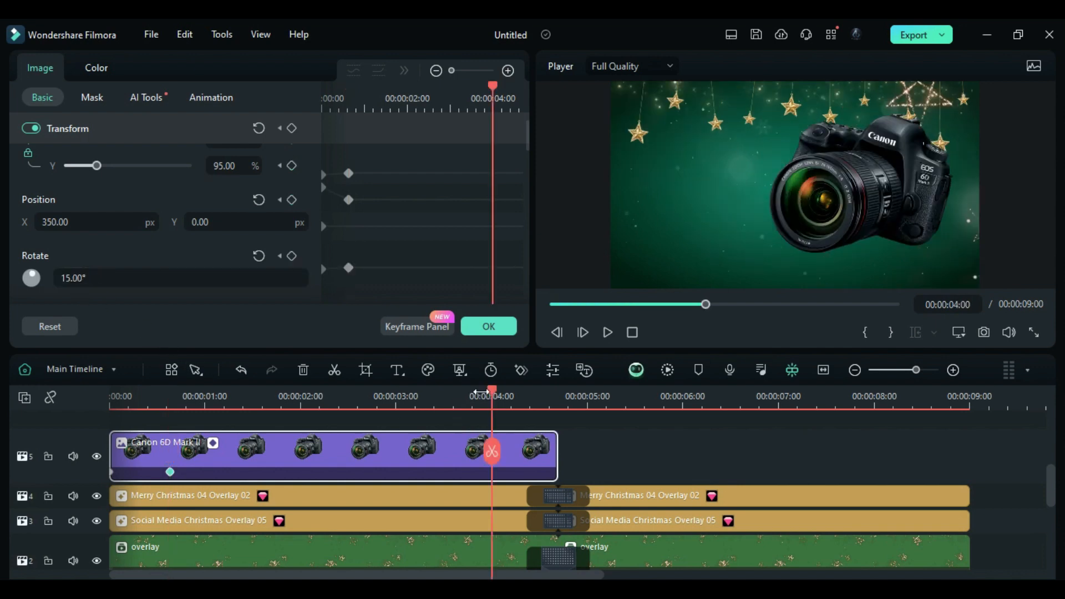
click(293, 129)
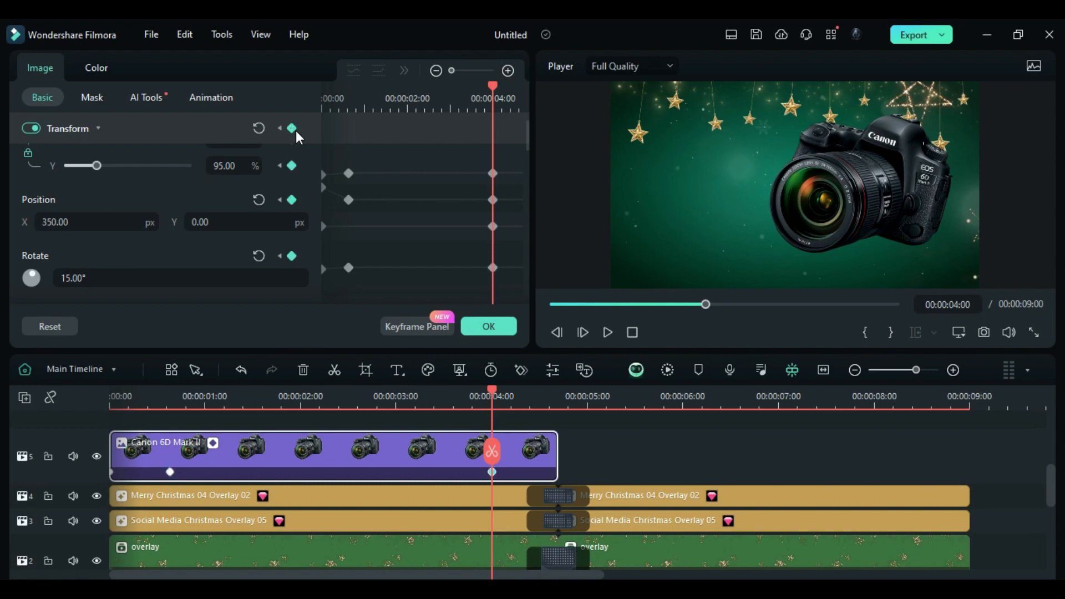
At 00:00:04:20, keyframe the camera image with scale 60%, position X -90 and Y 40 px, and rotation 0°
click(524, 403)
drag(526, 408, 556, 410)
click(208, 172)
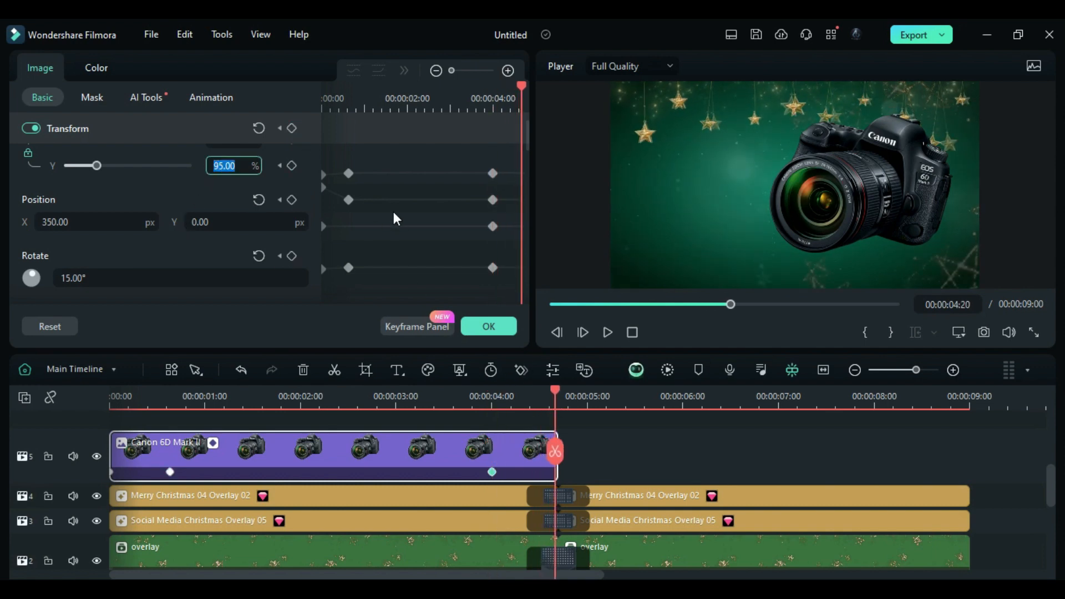
text(60)
key(Tab)
text(-90)
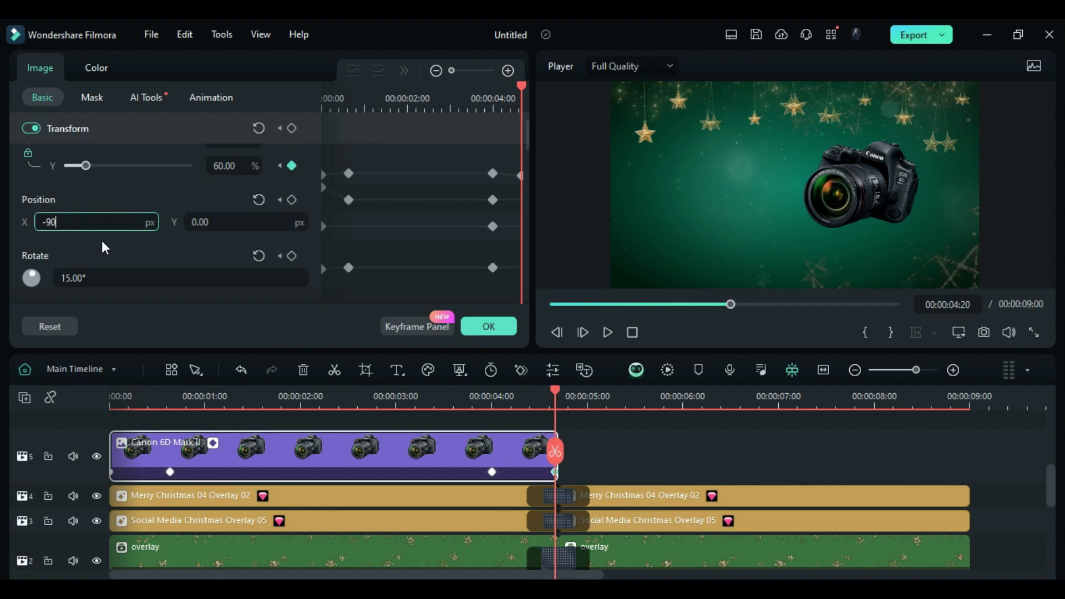
key(Tab)
text(40)
key(Return)
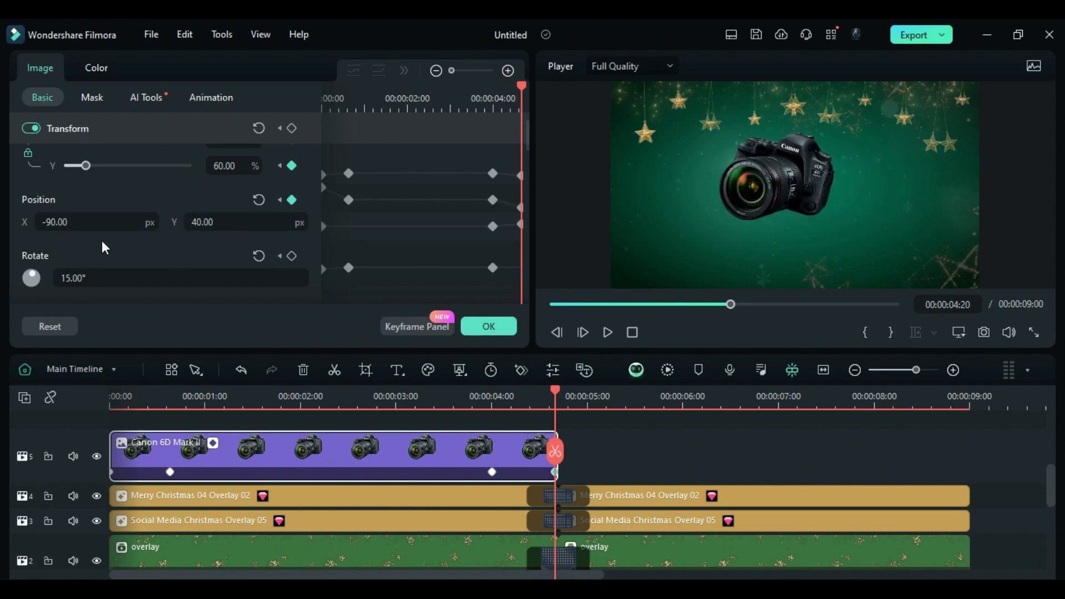
click(98, 277)
text(0)
key(Return)
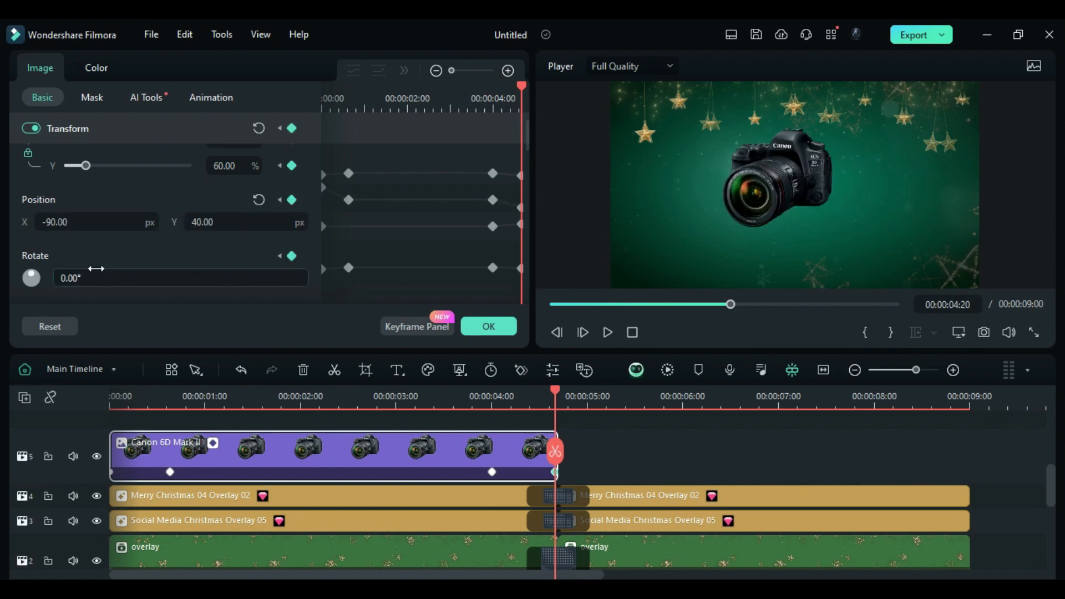
Keyframe the camera's opacity from 100 at 00:00:04:00 to 0 at 00:00:04:20, with Ease in on the opacity animation
click(489, 395)
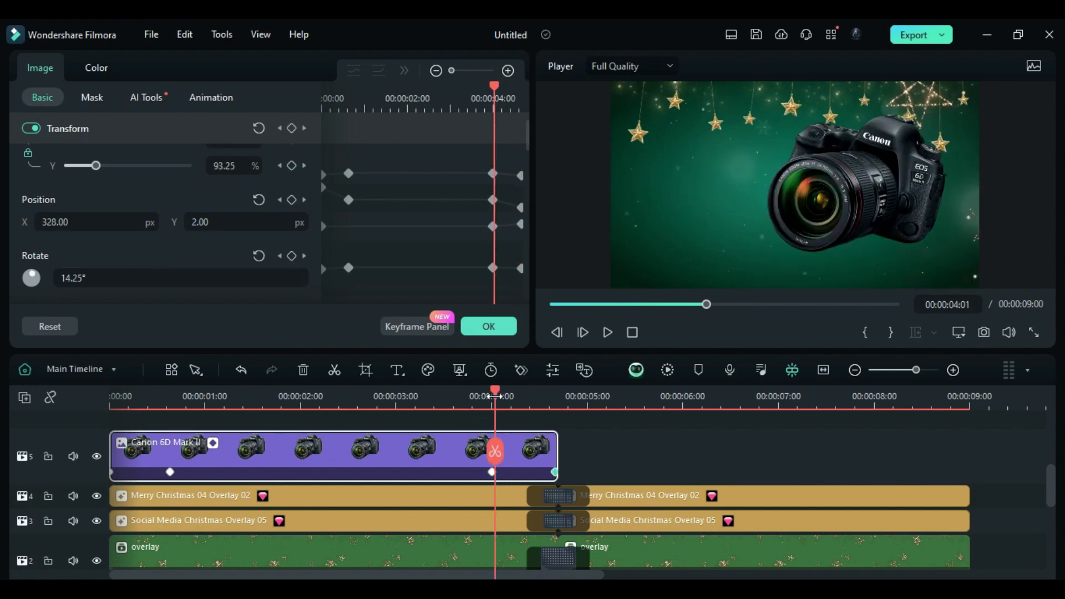
scroll(159, 244, down, 10)
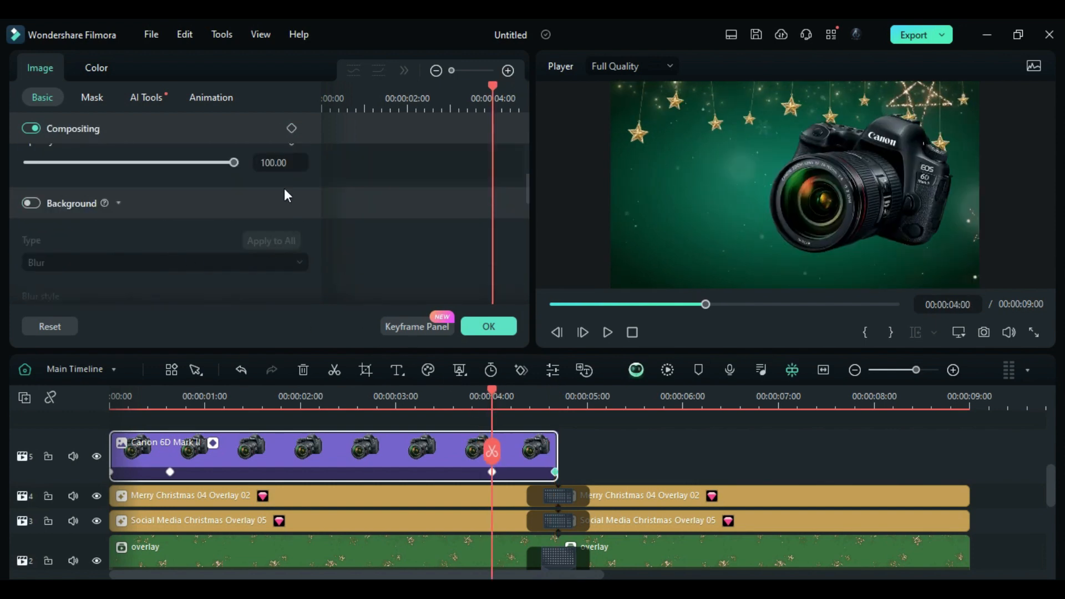
click(555, 396)
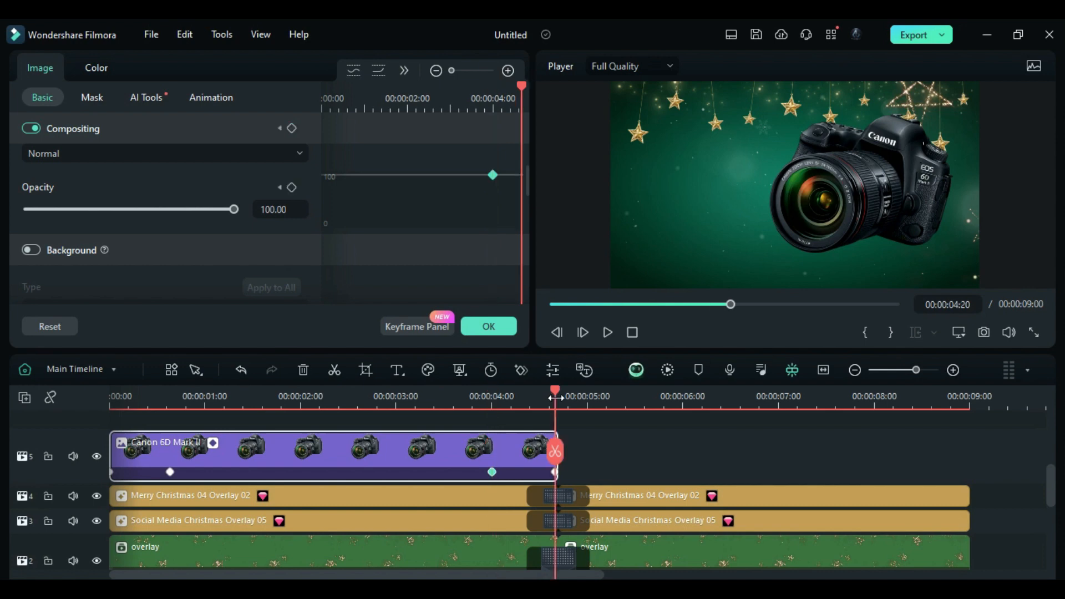
drag(234, 210, 28, 210)
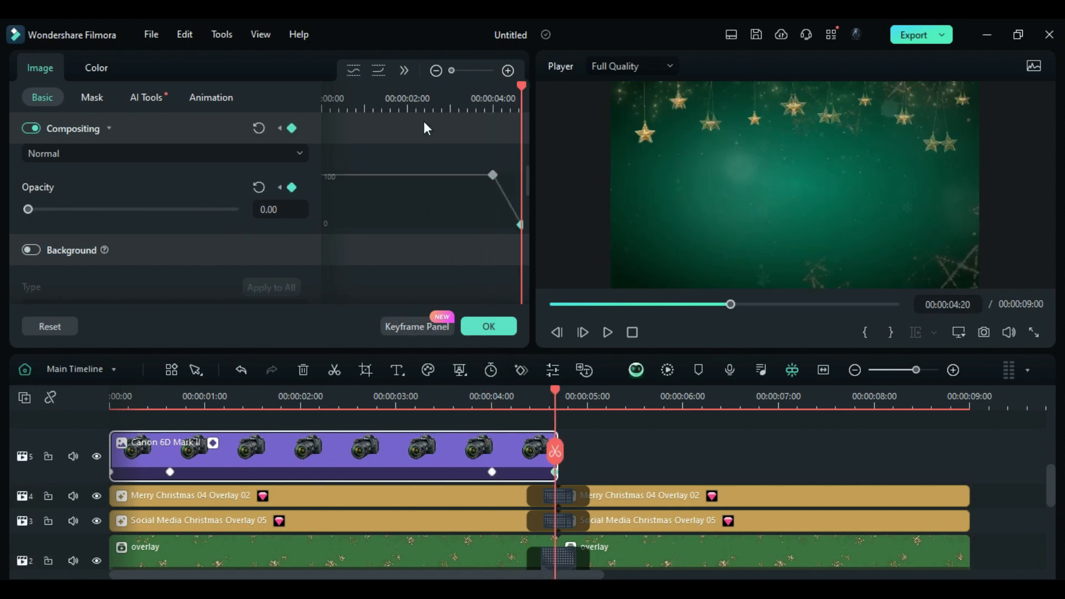
click(402, 71)
click(424, 91)
drag(506, 223, 499, 212)
Apply Ease in to the camera clip's scale, position and rotation keyframes at 00:00:00:19
scroll(364, 230, up, 5)
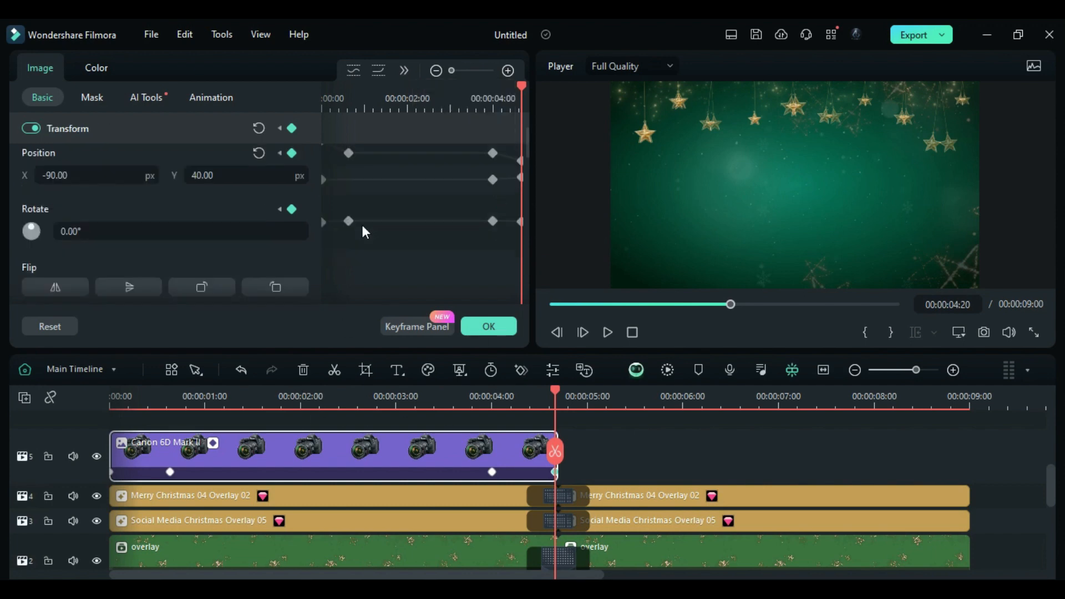
scroll(364, 228, up, 3)
drag(367, 169, 341, 325)
scroll(363, 233, down, 2)
click(404, 70)
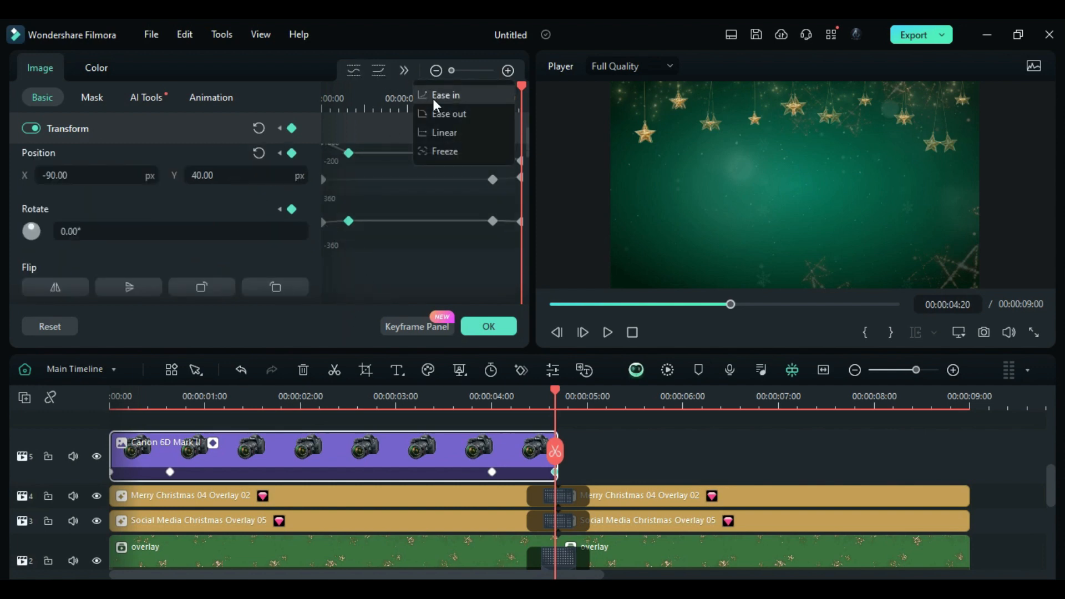
click(432, 98)
Apply Ease in to the camera clip's final Transform keyframes at 00:00:04:20
drag(509, 242, 539, 302)
scroll(488, 208, up, 2)
click(404, 70)
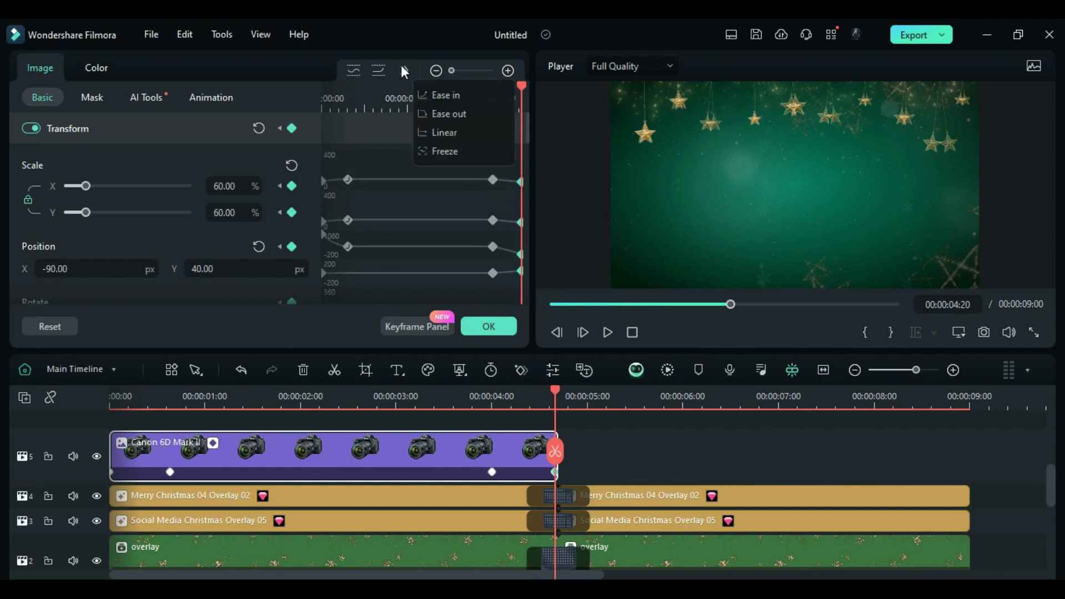
click(437, 95)
scroll(420, 192, down, 3)
Play the timeline from the start to past the end of the Canon clip to review the camera animation
drag(555, 391, 108, 390)
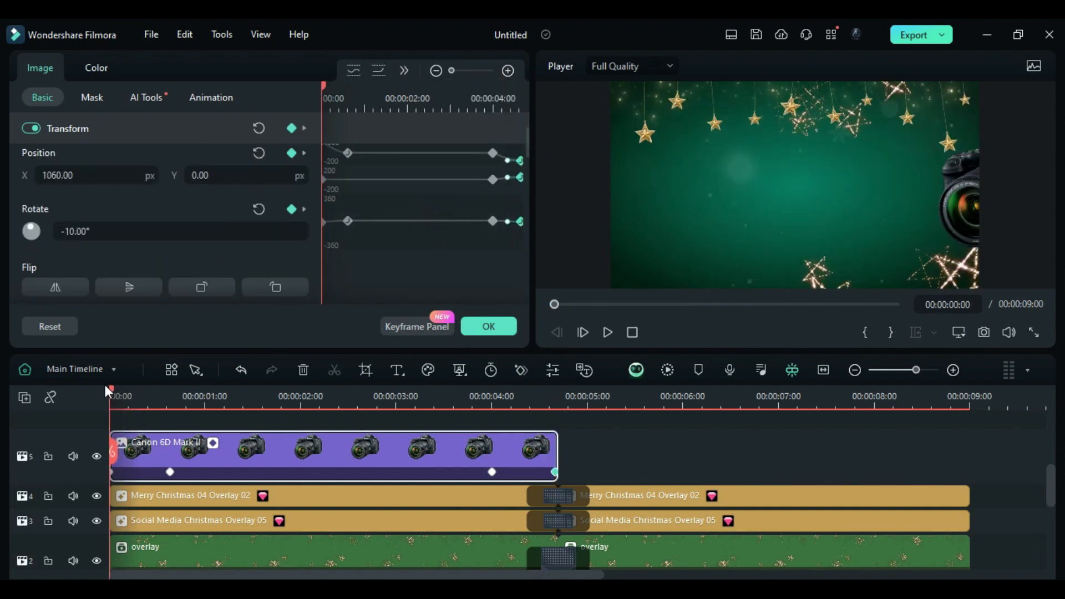
key(space)
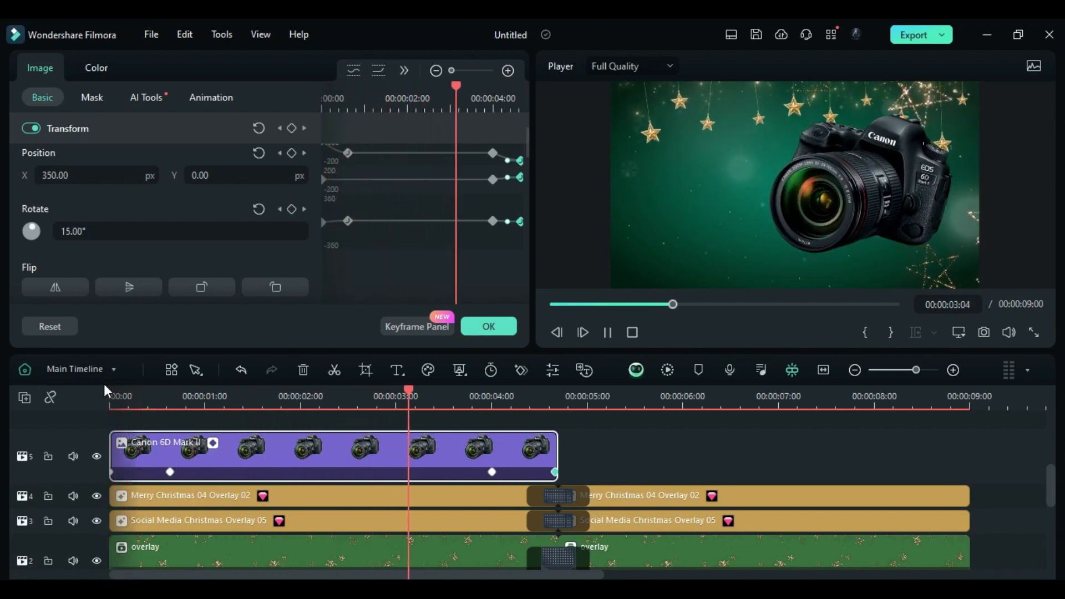
key(space)
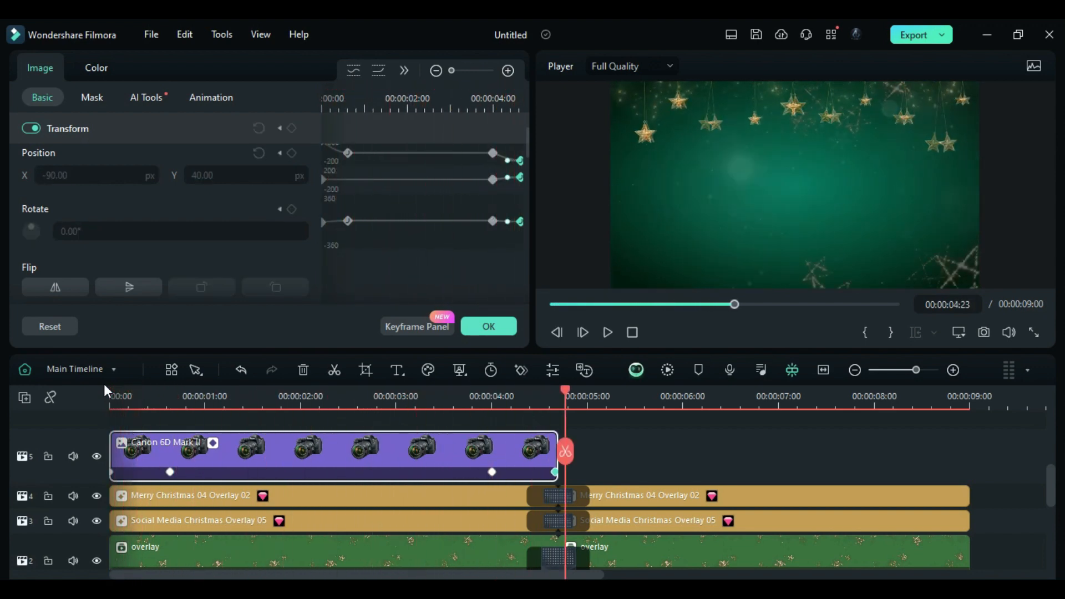
Move the Canon 6D Mark II clip up to track 6, leaving track 5 empty, and close its settings
scroll(257, 483, up, 1)
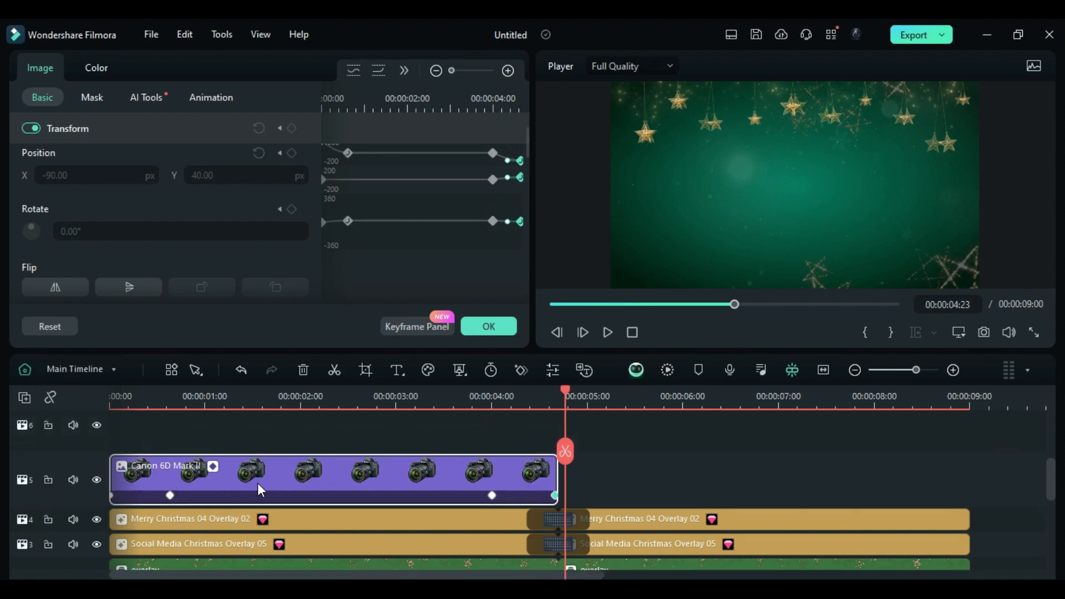
drag(248, 467, 247, 447)
click(490, 331)
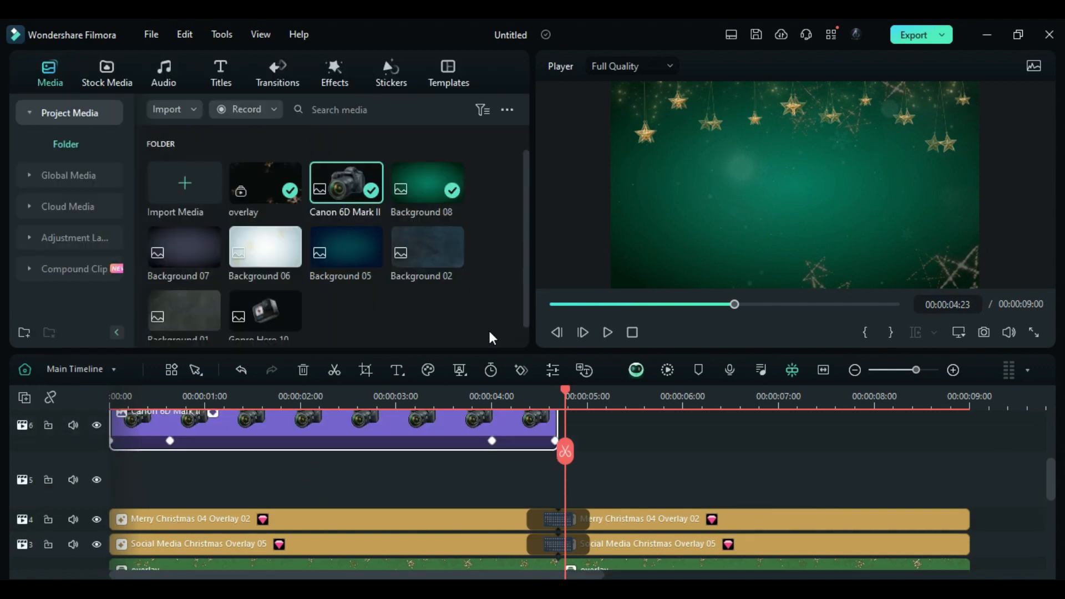
Place the stock Black solid at the start of track 5 and trim it to end with the Canon clip
click(123, 65)
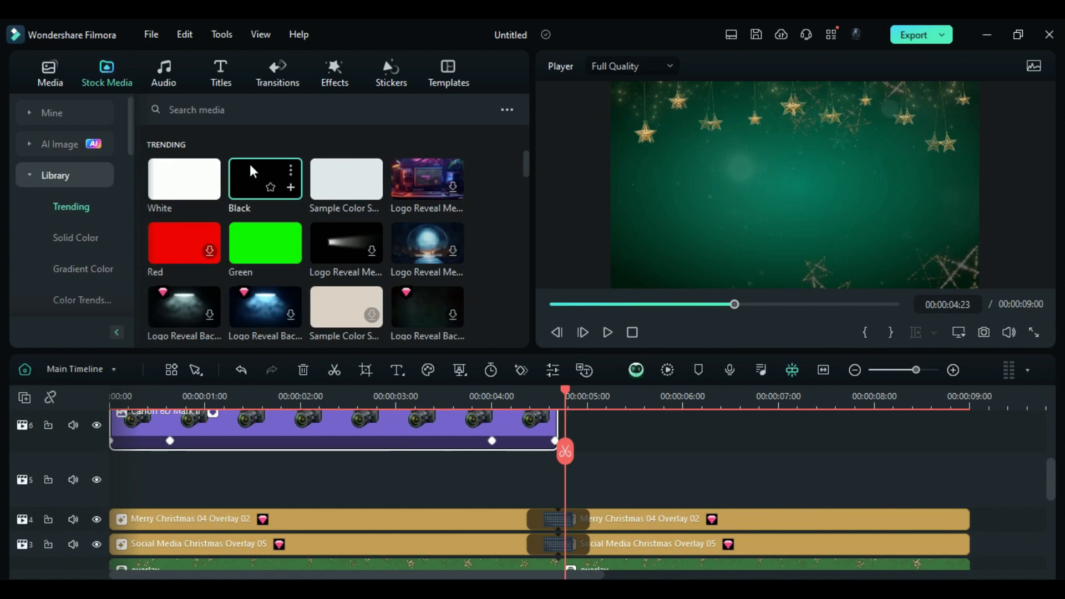
drag(250, 164, 113, 472)
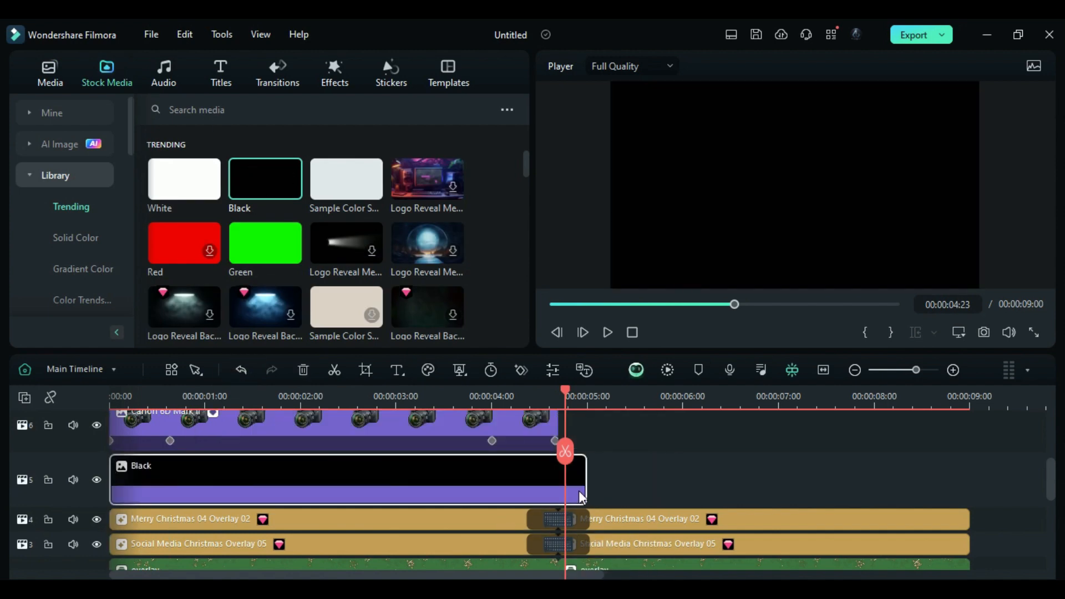
drag(585, 488, 552, 486)
Add a Circle mask to the Black clip at 00:00:01:26 and set the mask's scale to 10%
click(287, 396)
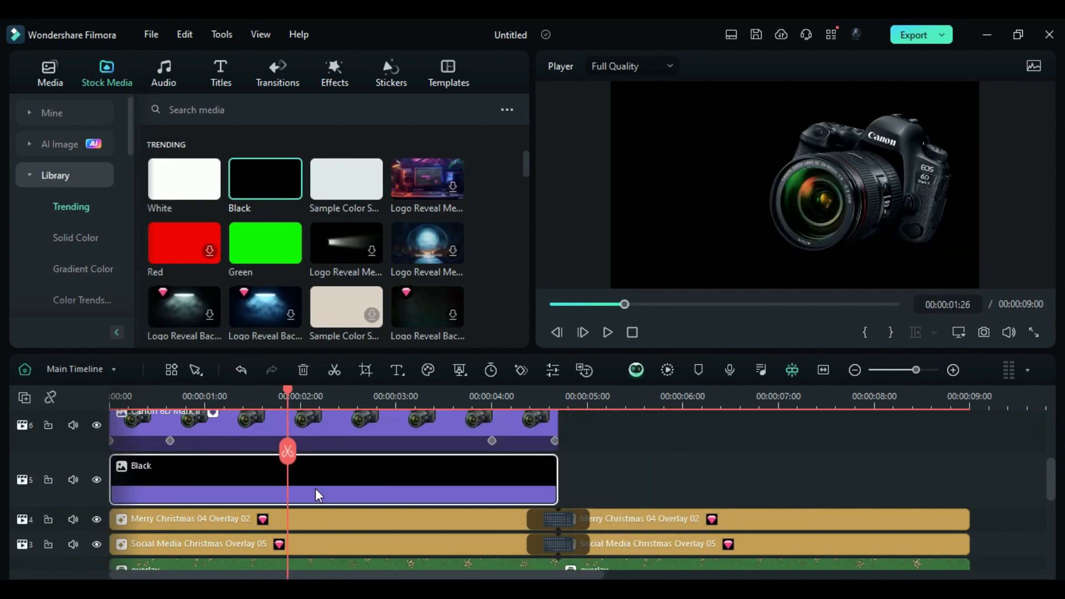
double_click(317, 488)
click(92, 97)
click(265, 131)
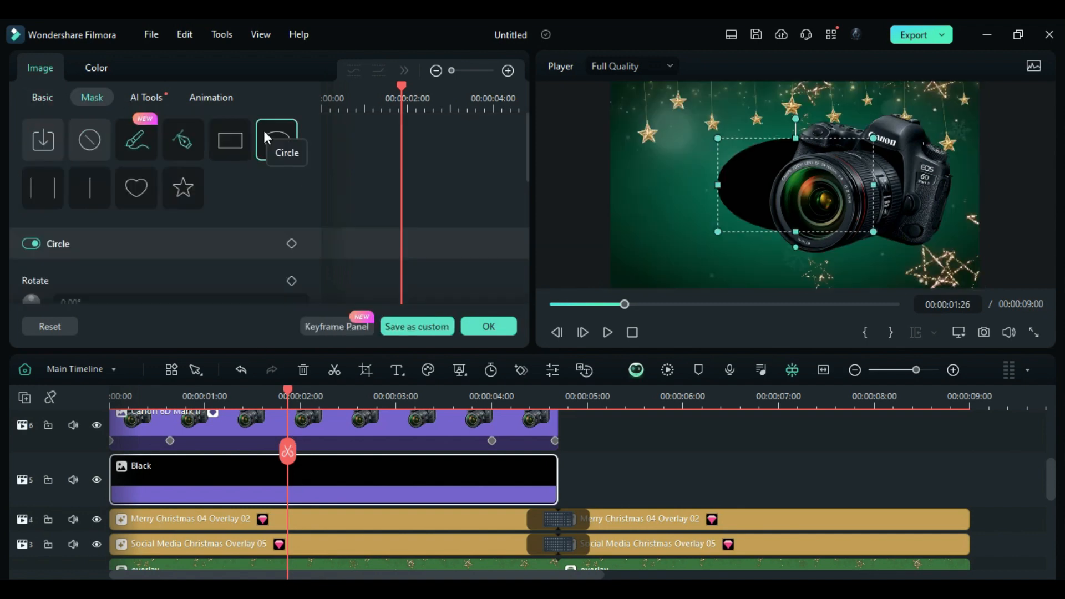
scroll(157, 240, down, 3)
click(271, 219)
text(10)
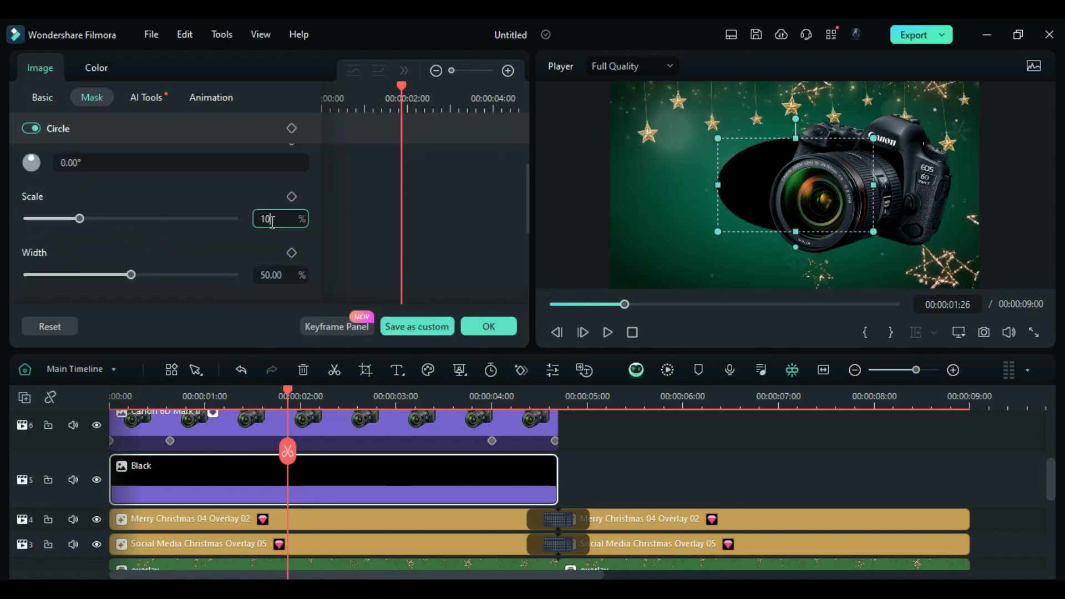
key(Return)
Widen the Black clip's circle mask to about 98% and set its position to X 407 px, Y -413 px
scroll(219, 275, down, 2)
drag(132, 182, 231, 195)
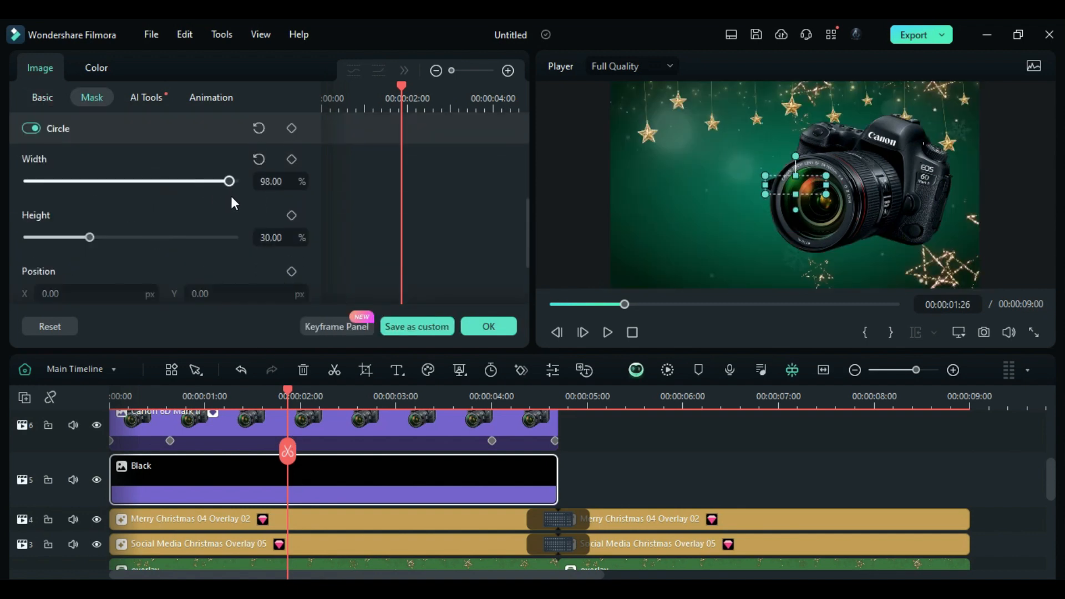
scroll(231, 196, down, 1)
click(107, 247)
text(407)
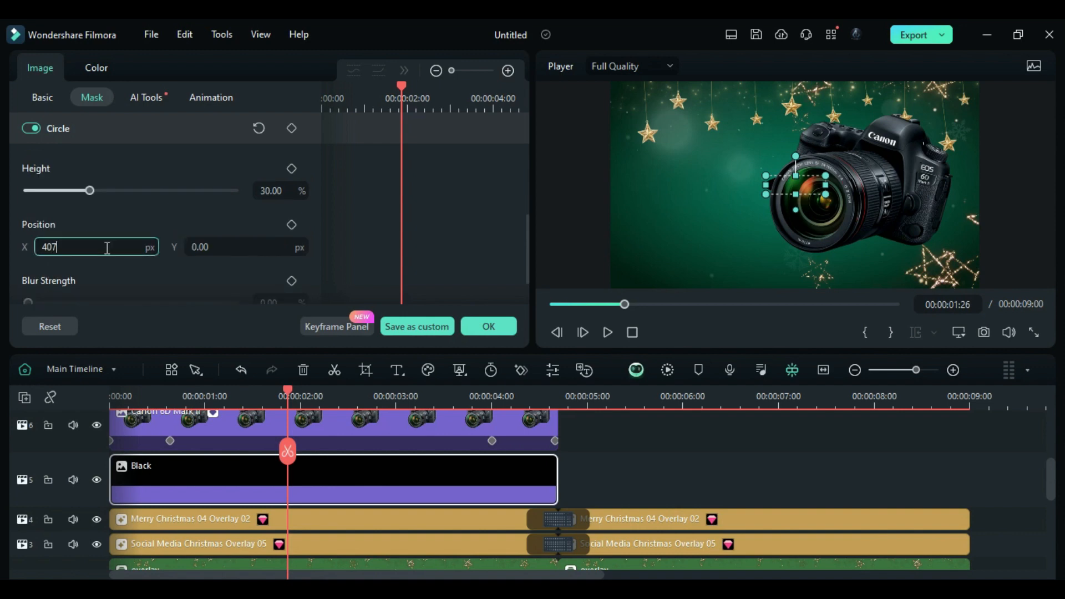
key(Tab)
text(-413)
key(Return)
Set the mask's blur strength to 12%, maximize its width, slightly enlarge its scale and reduce its height to form a flat shadow under the camera
scroll(175, 265, down, 1)
drag(26, 255, 52, 256)
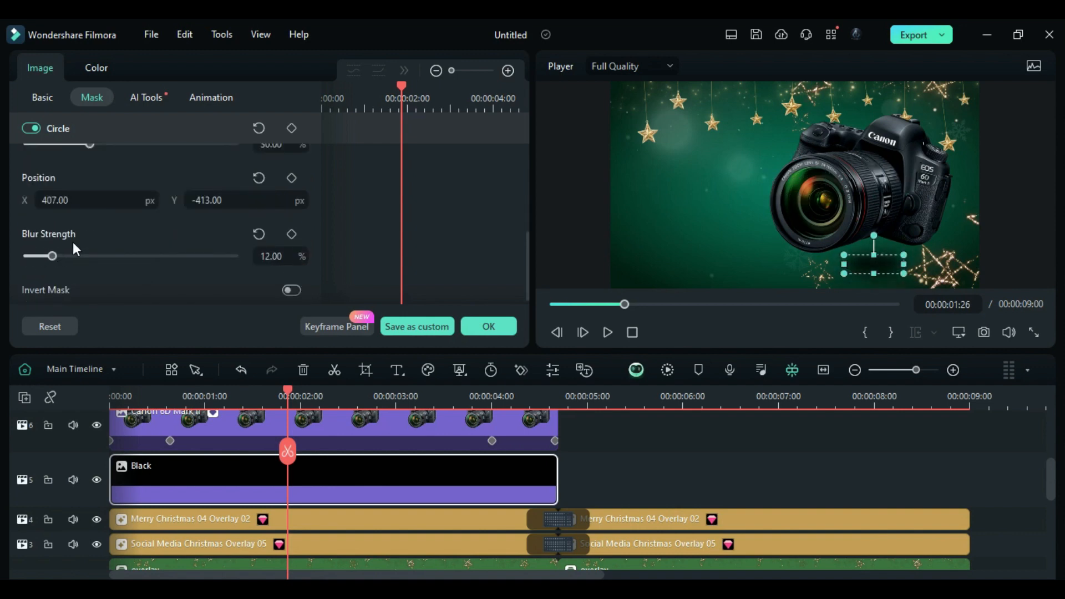
scroll(119, 208, up, 1)
drag(89, 191, 74, 191)
scroll(132, 208, up, 2)
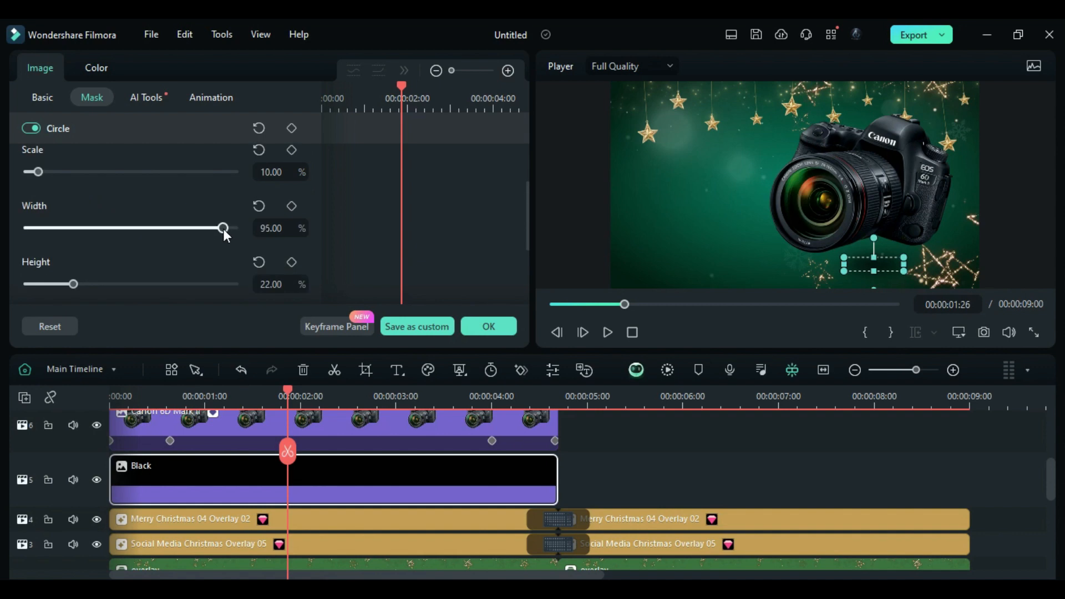
drag(223, 228, 236, 229)
drag(38, 172, 45, 172)
drag(74, 285, 58, 284)
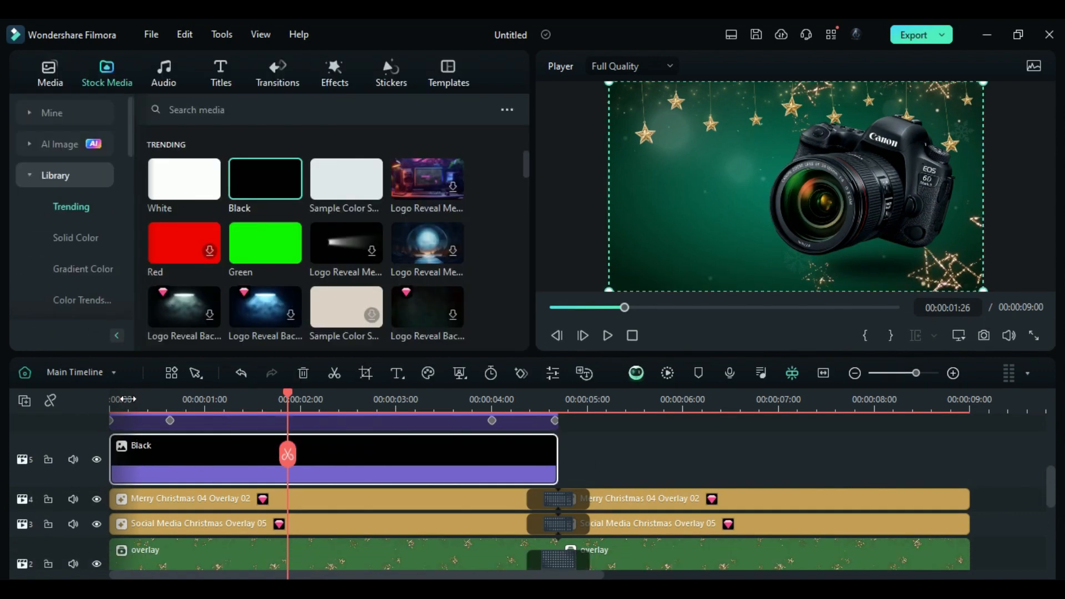
Set the Black clip's X position to 1060 px at 00:00:00:00 and add a position keyframe there
click(129, 399)
click(114, 394)
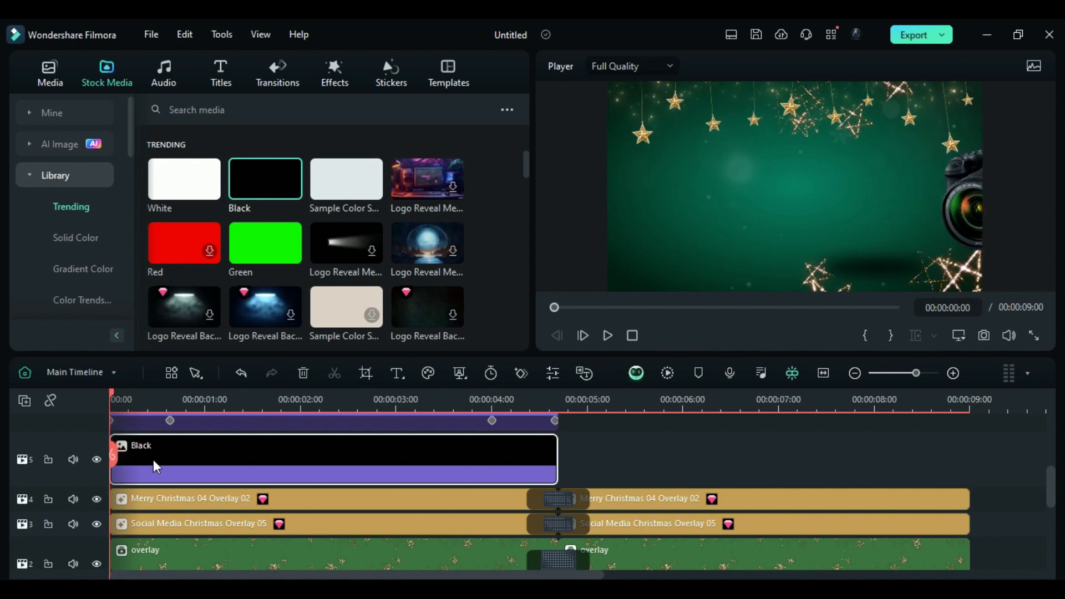
double_click(153, 459)
click(42, 97)
double_click(71, 174)
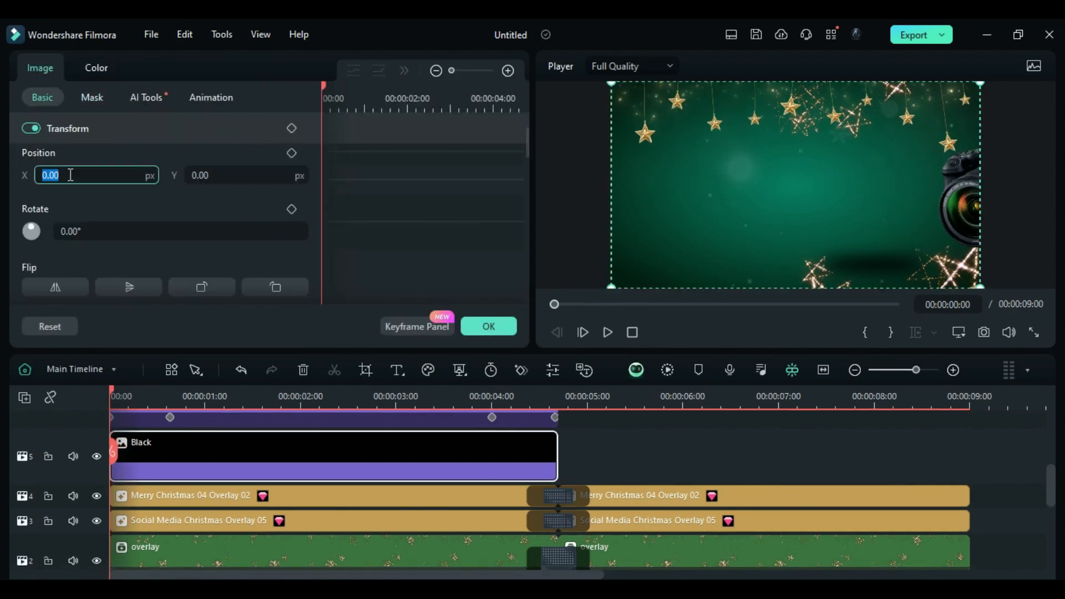
key(Return)
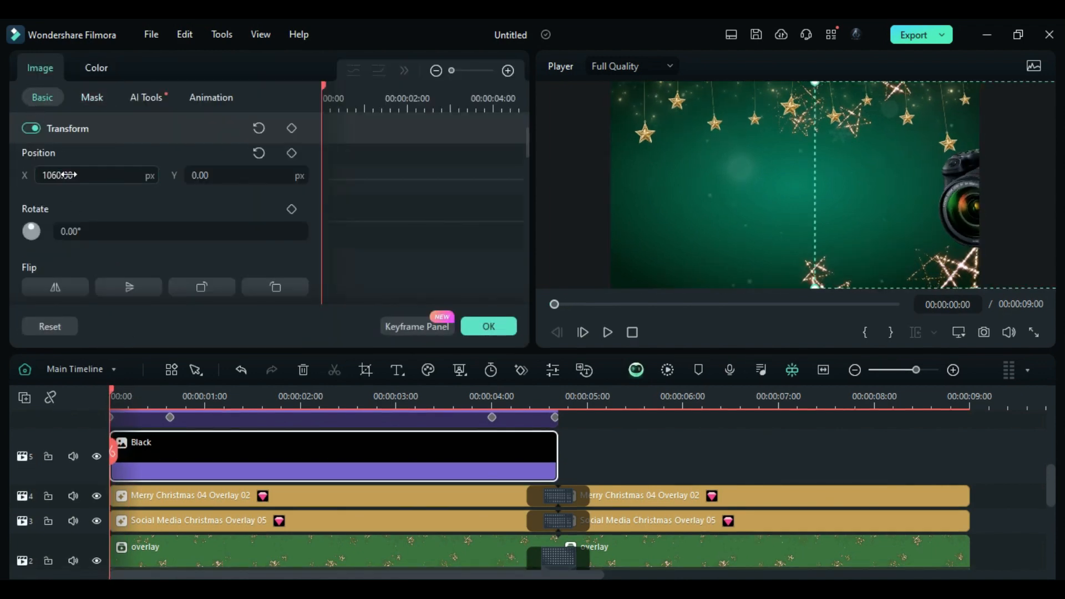
click(291, 153)
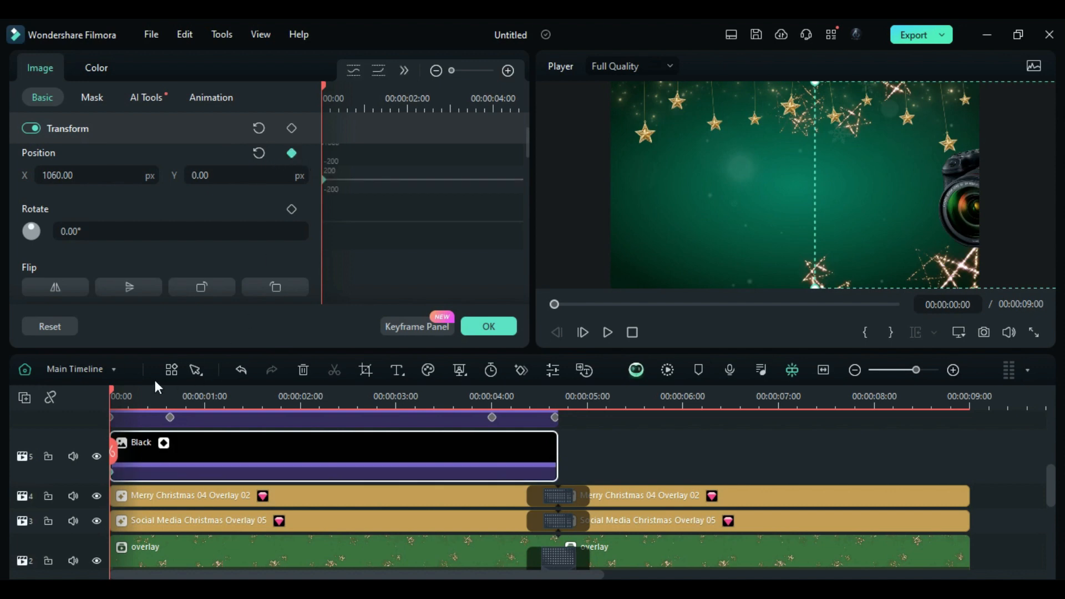
Add a position keyframe to the Black clip at 00:00:00:19 with X at 30 px
drag(147, 391, 169, 391)
double_click(67, 176)
text(-60)
key(Return)
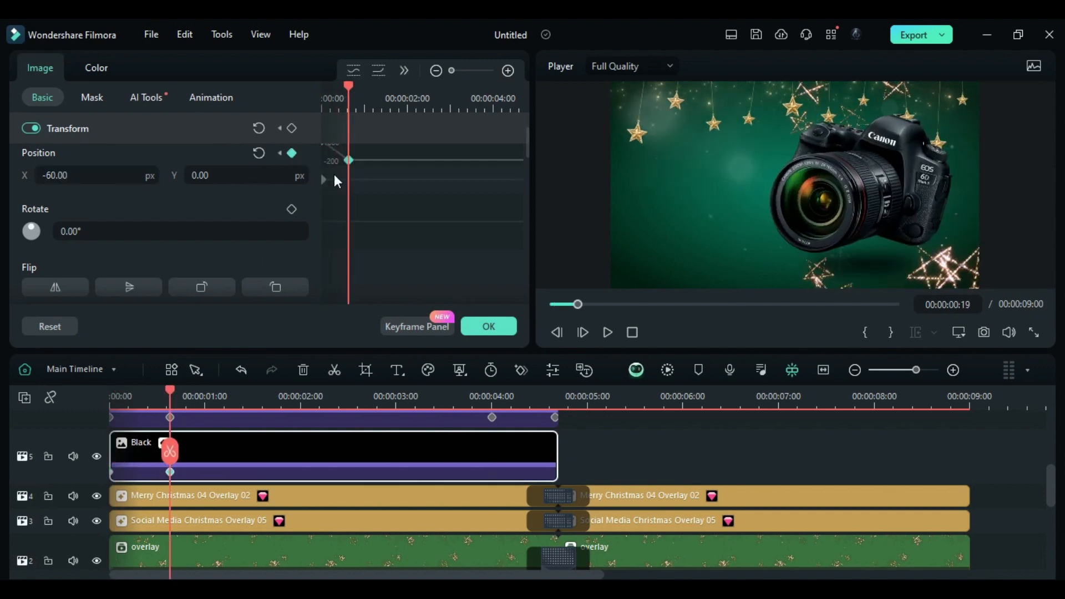
drag(66, 176, 120, 176)
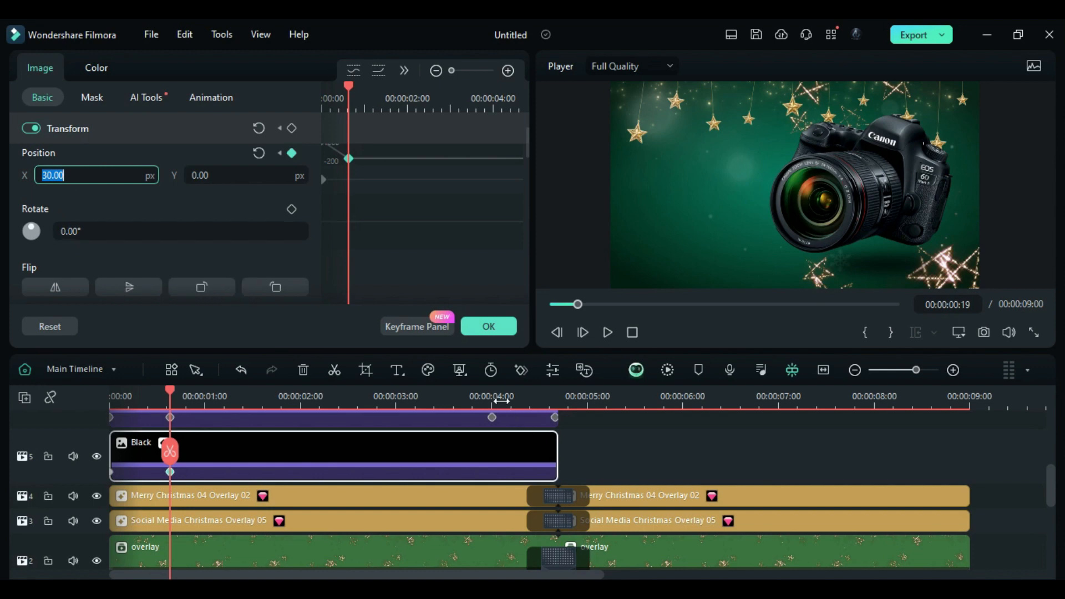
Add position, compositing opacity and scale keyframes to the Black clip at 00:00:04:00, keeping X at 30 px and the scale at 100%
click(492, 398)
scroll(225, 270, up, 1)
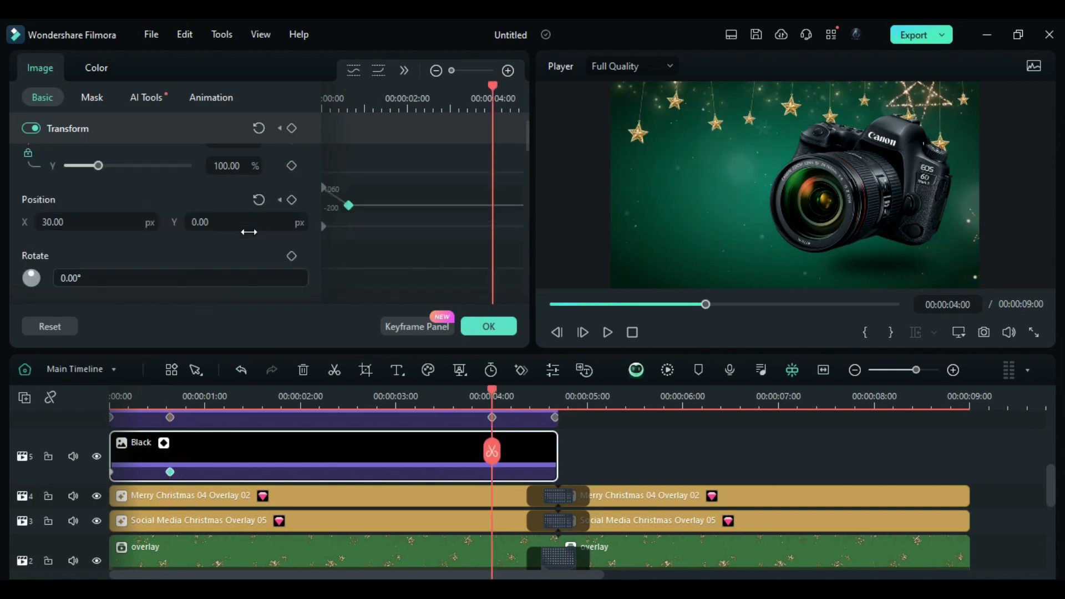
click(291, 201)
scroll(260, 258, down, 4)
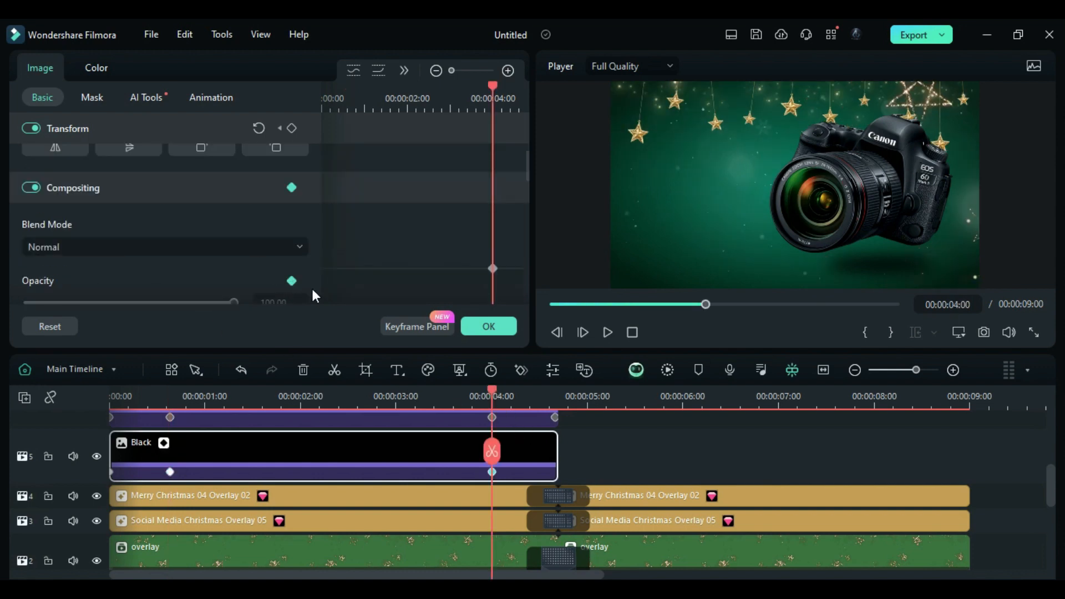
click(552, 398)
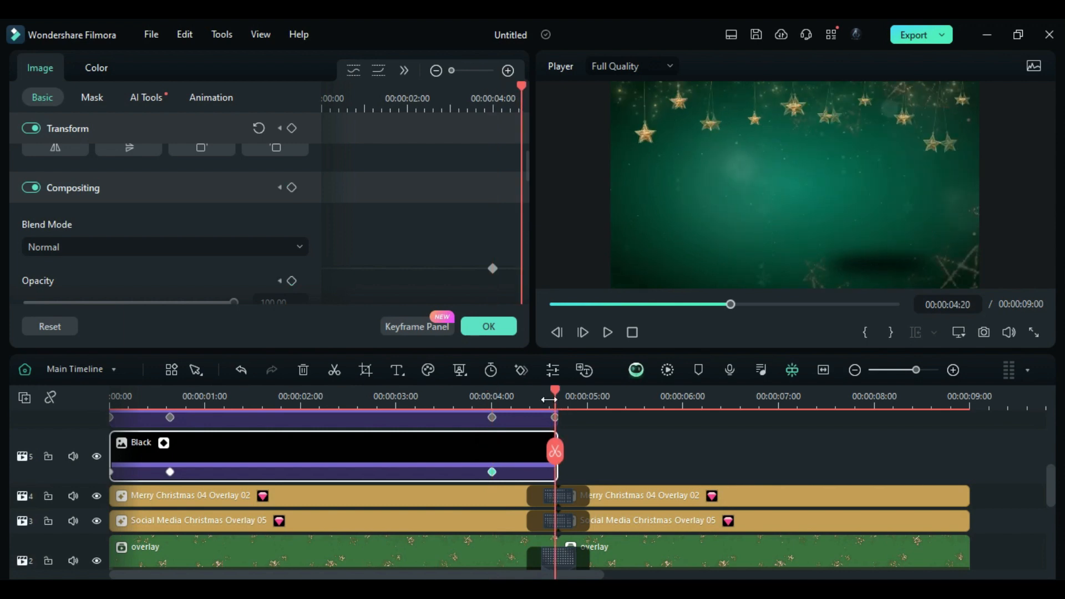
scroll(288, 260, up, 1)
scroll(285, 255, up, 1)
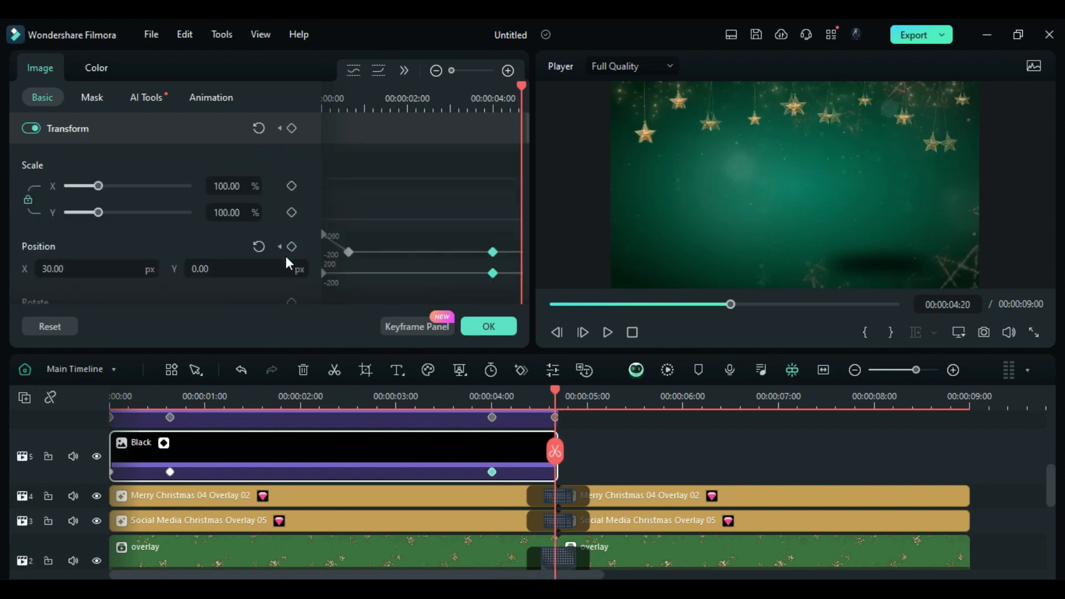
click(492, 394)
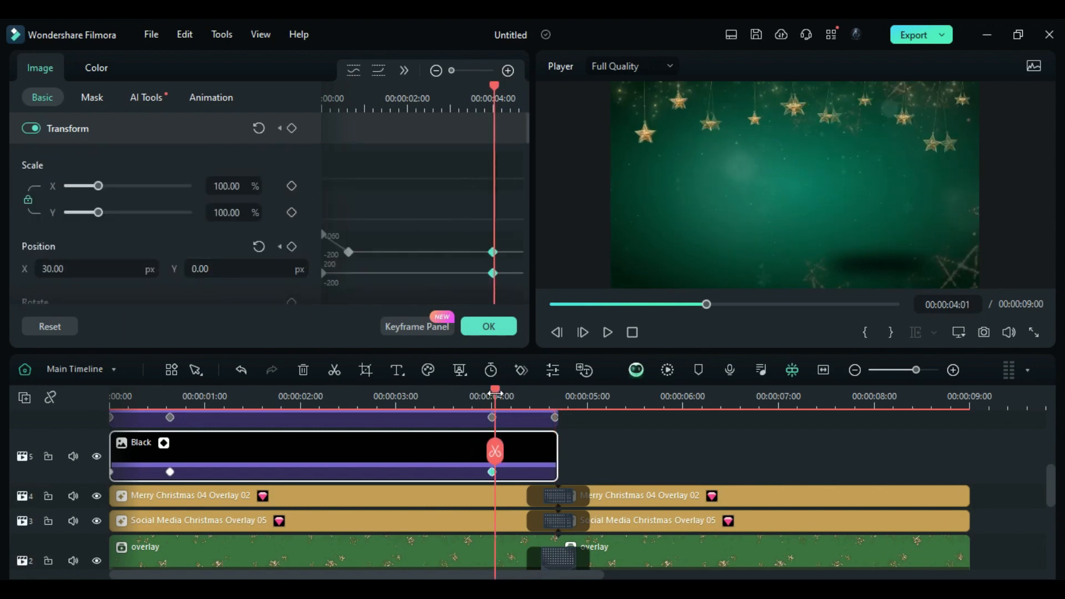
click(291, 212)
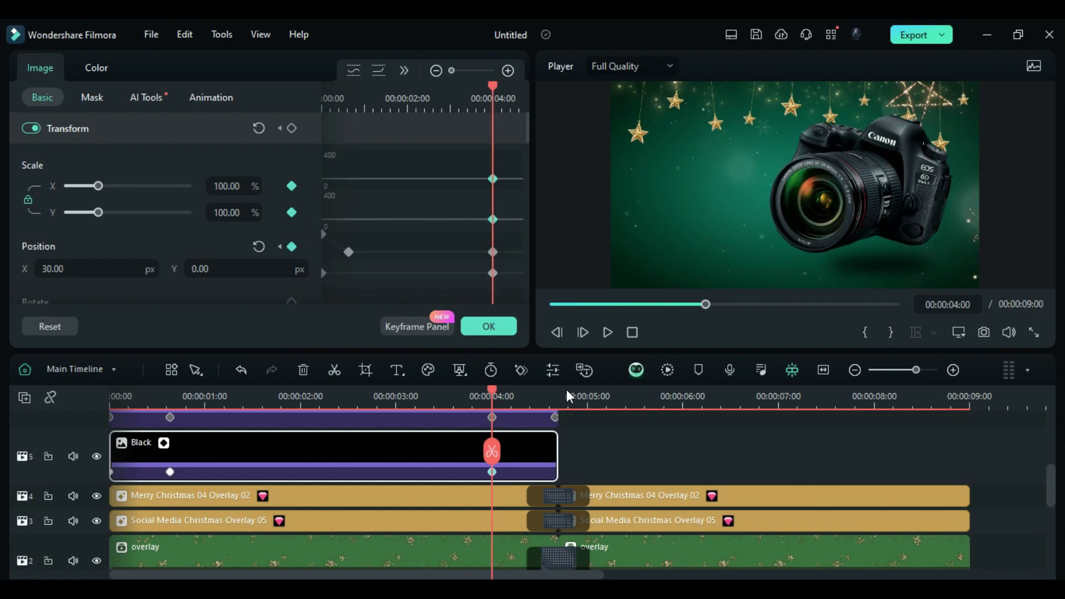
At 00:00:04:20, keyframe the Black clip's scale to 55% and its X position to -280 px
click(554, 398)
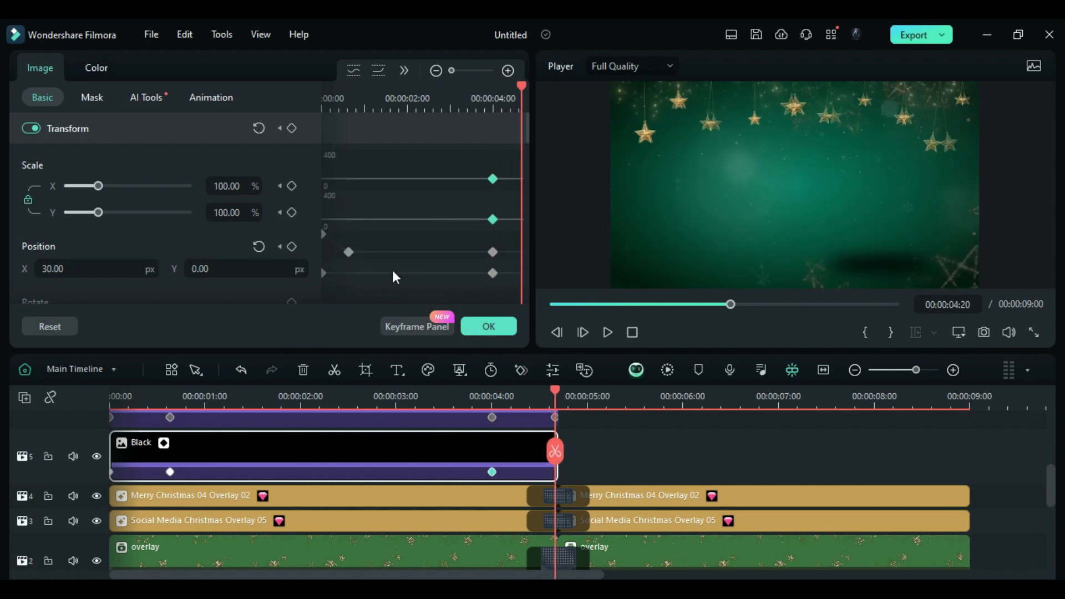
click(221, 213)
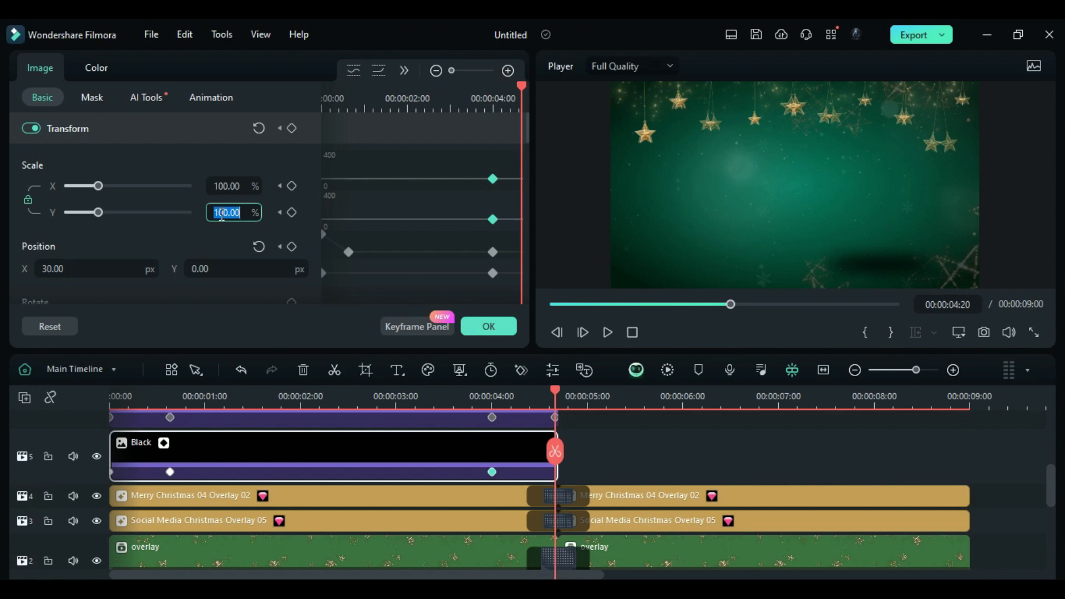
text(55)
key(Return)
click(156, 273)
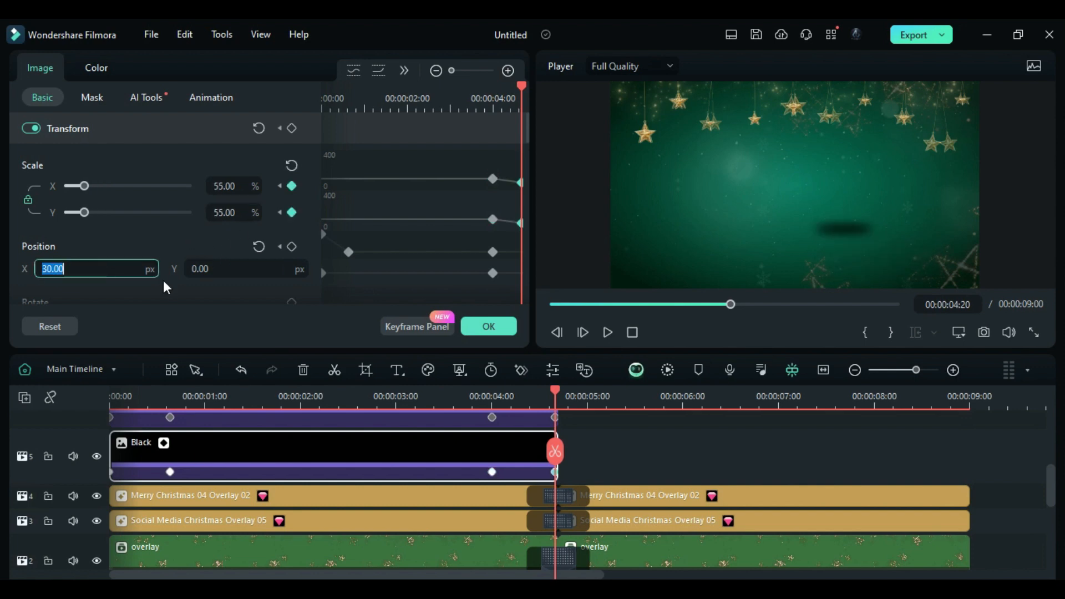
text(-30)
key(Return)
Reduce the Black clip's opacity to the minimum at 00:00:04:20 so the shadow fades out
scroll(242, 277, down, 3)
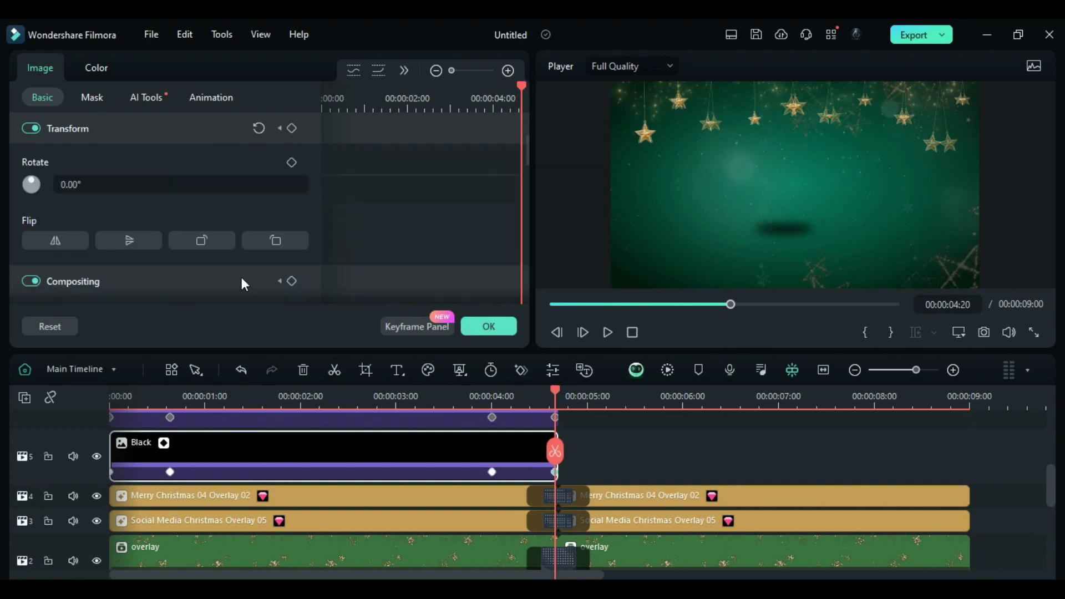
scroll(242, 278, down, 3)
drag(234, 255, 21, 253)
scroll(308, 182, up, 6)
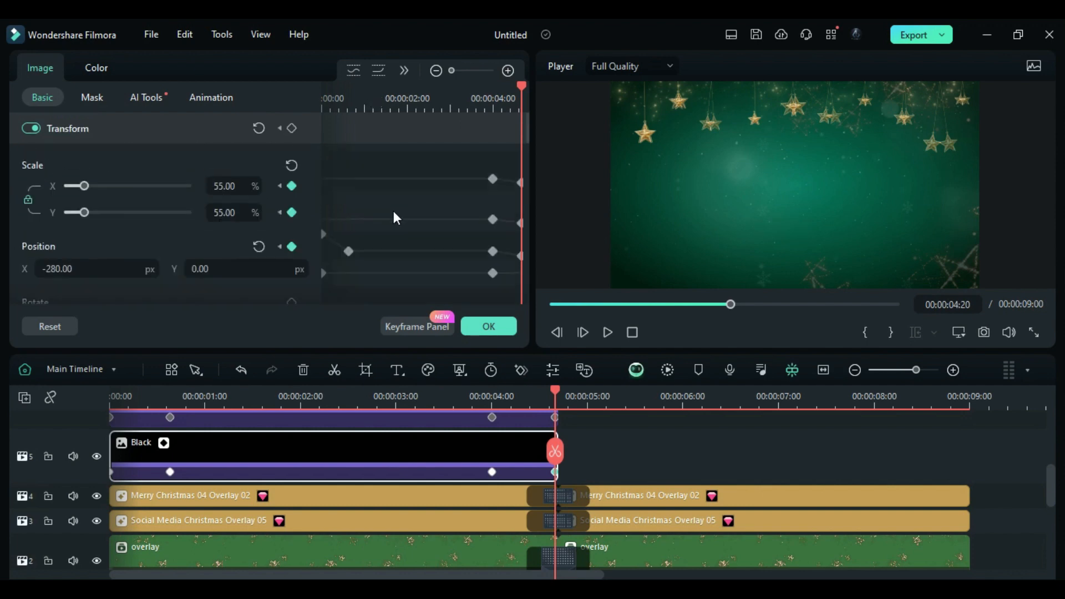
Apply Ease out to the Black clip's scale and position keyframes at 00:00:04:20 and to its position keyframe at 00:00:00:19
drag(515, 277, 536, 165)
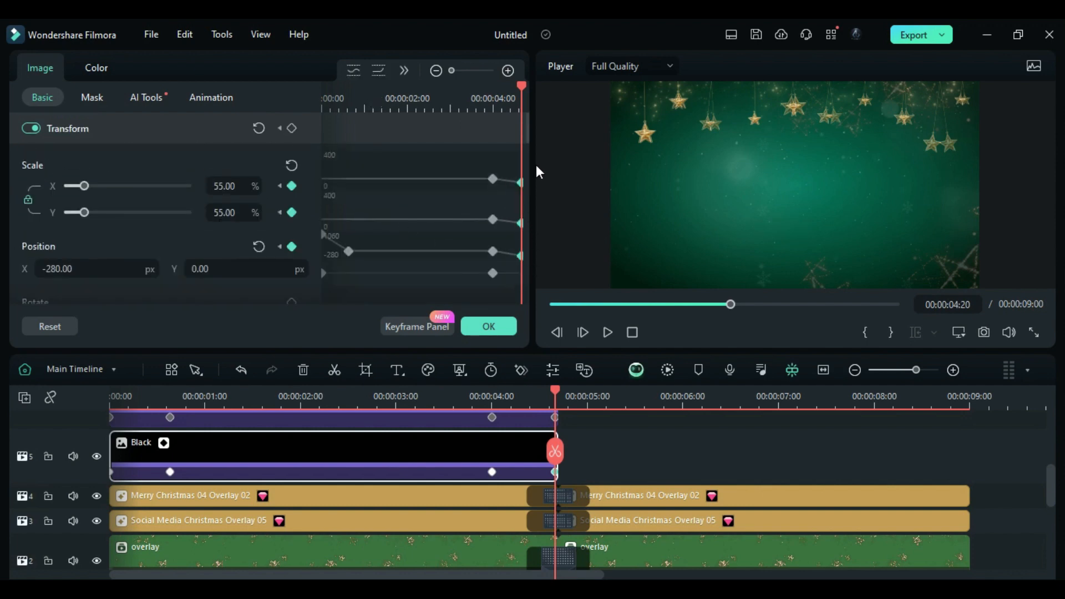
click(408, 73)
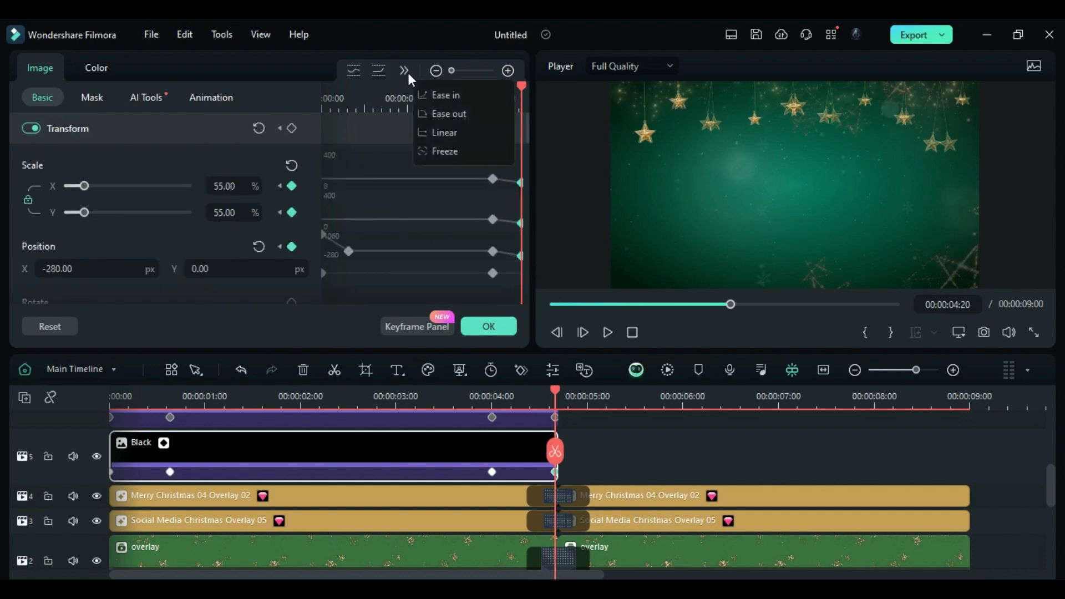
click(452, 116)
click(348, 252)
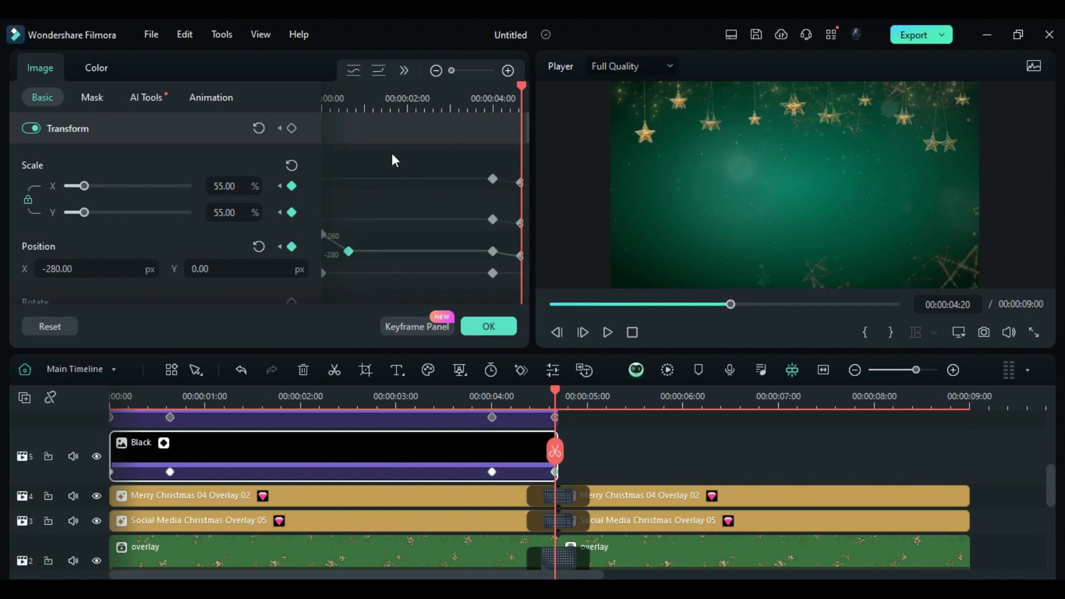
click(409, 77)
click(451, 113)
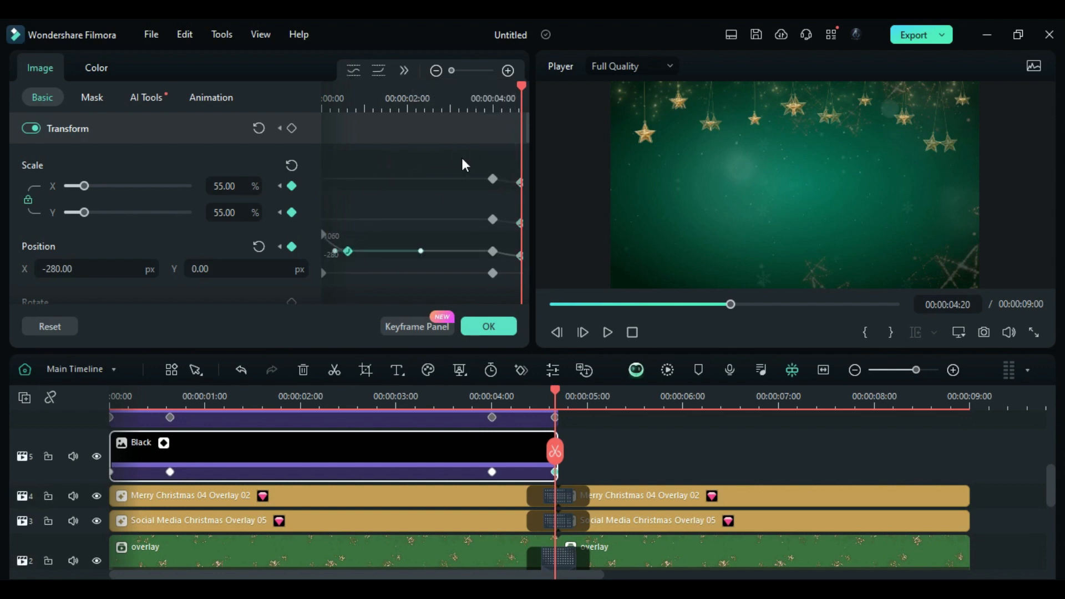
Play the timeline from the start to past the end of the Black clip to review the shadow animation
click(111, 397)
key(space)
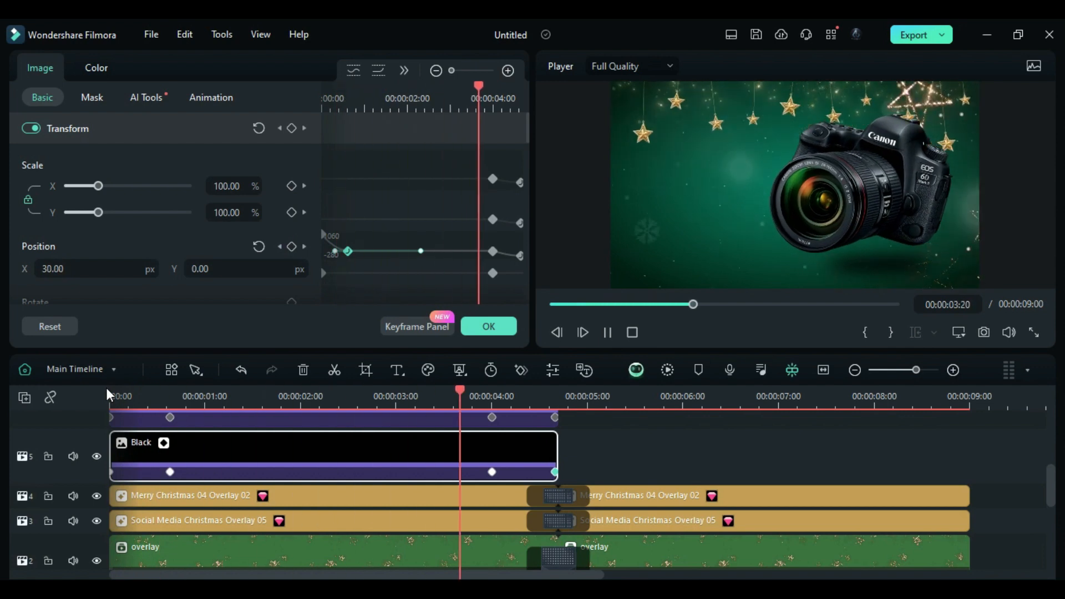
key(space)
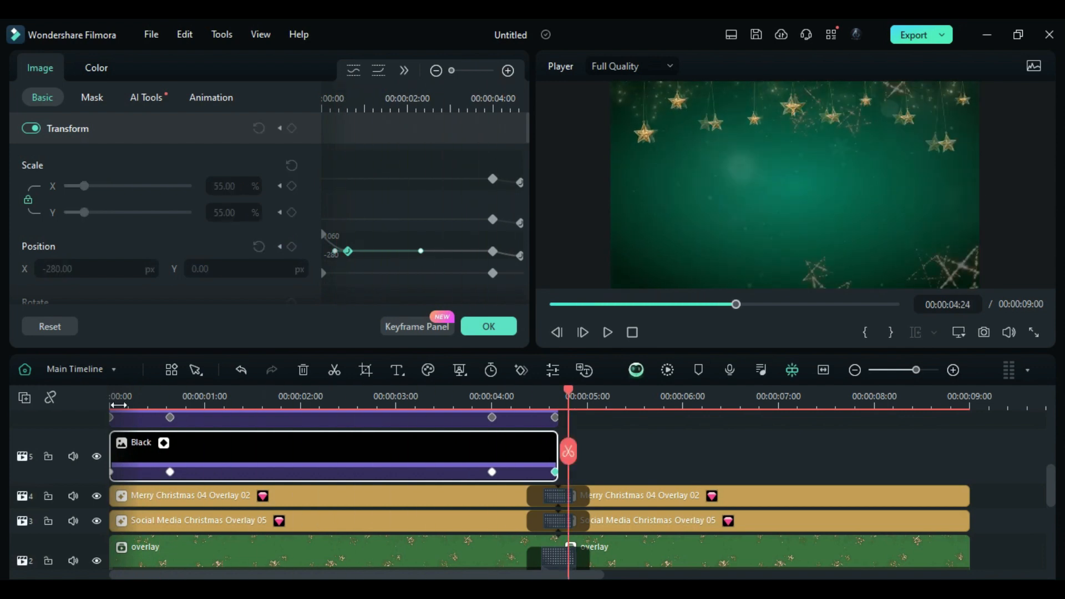
Close the Black clip's settings, place Default Title on track 7 from 00:00:00:11 and trim it to end with the Canon clip
drag(119, 405, 145, 410)
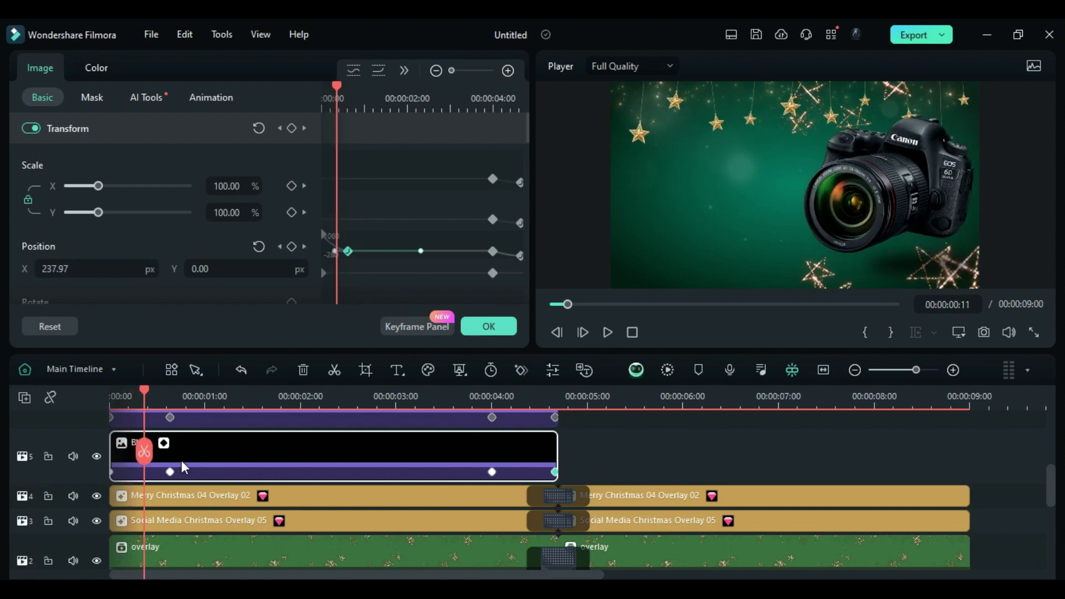
scroll(185, 468, up, 3)
click(488, 326)
click(221, 72)
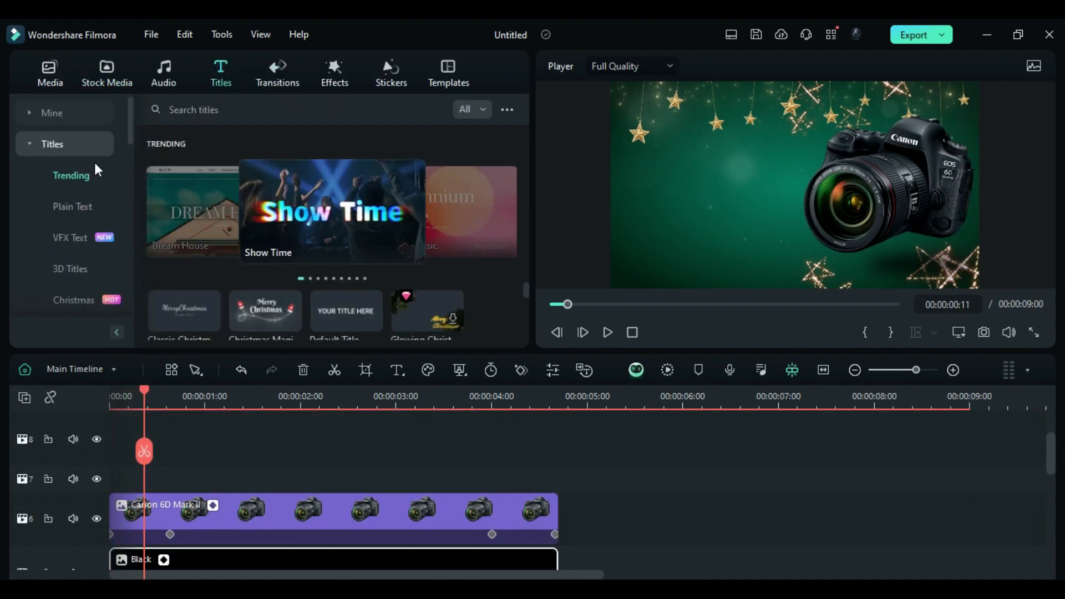
click(350, 313)
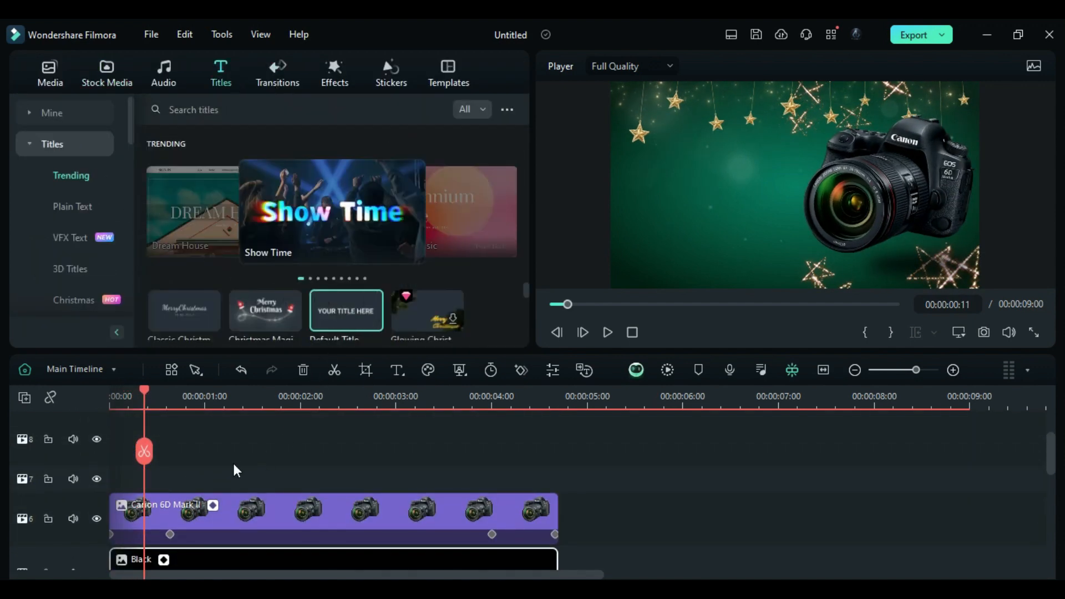
drag(340, 349, 401, 486)
drag(621, 484, 557, 484)
Set the title's font to Montserrat ExtraBold and its size to 55
double_click(453, 486)
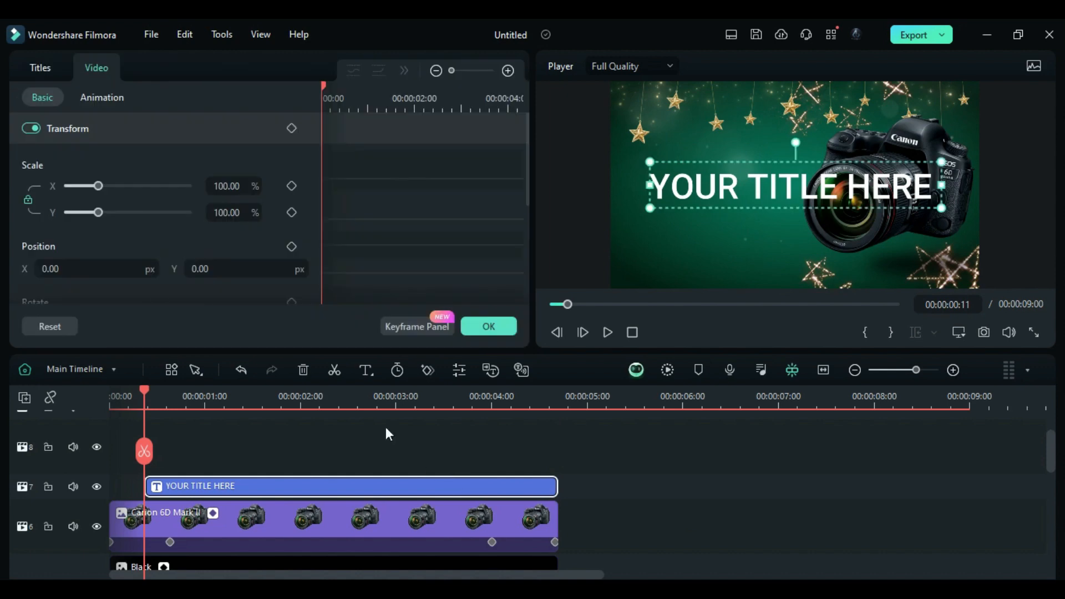
click(40, 67)
click(71, 236)
text(monts)
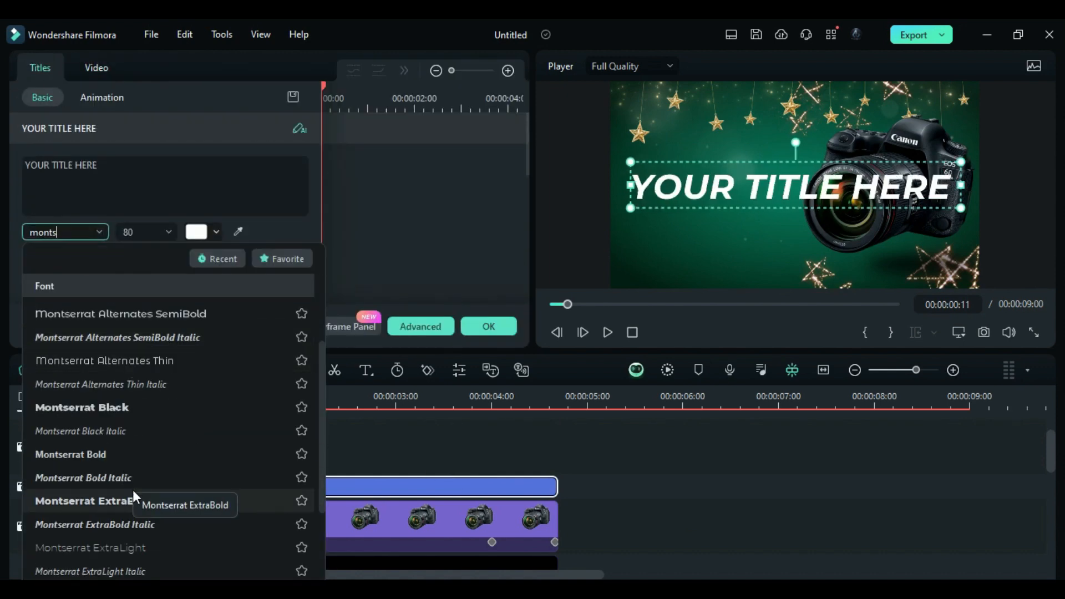
click(134, 499)
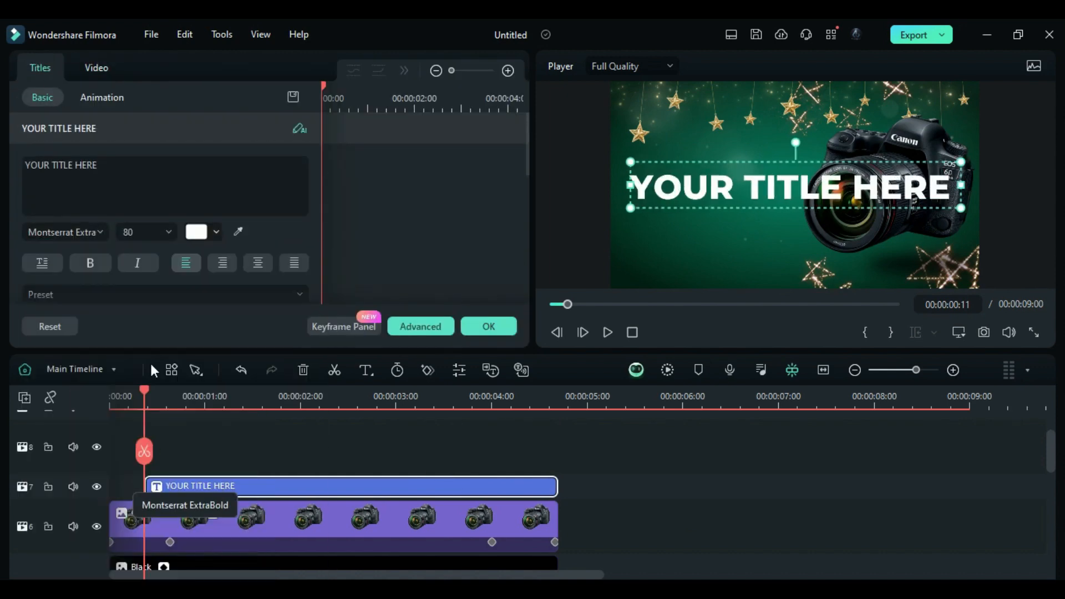
double_click(146, 233)
text(55)
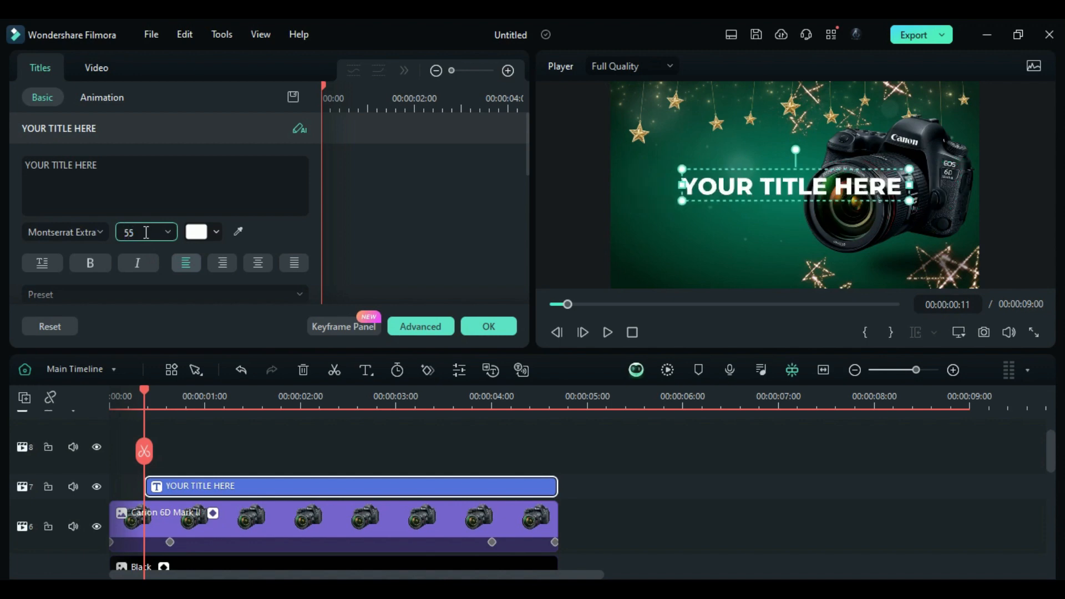
Replace the title's placeholder text with "Canon 6D Mark II"
click(124, 171)
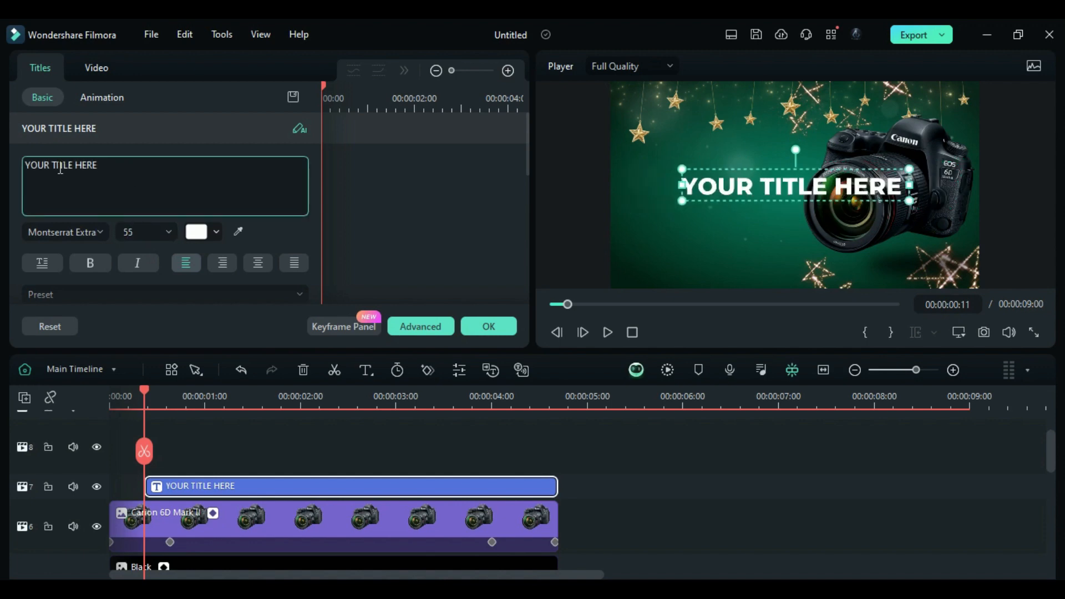
key(ctrl+a)
key(BackSpace)
text(Canon )
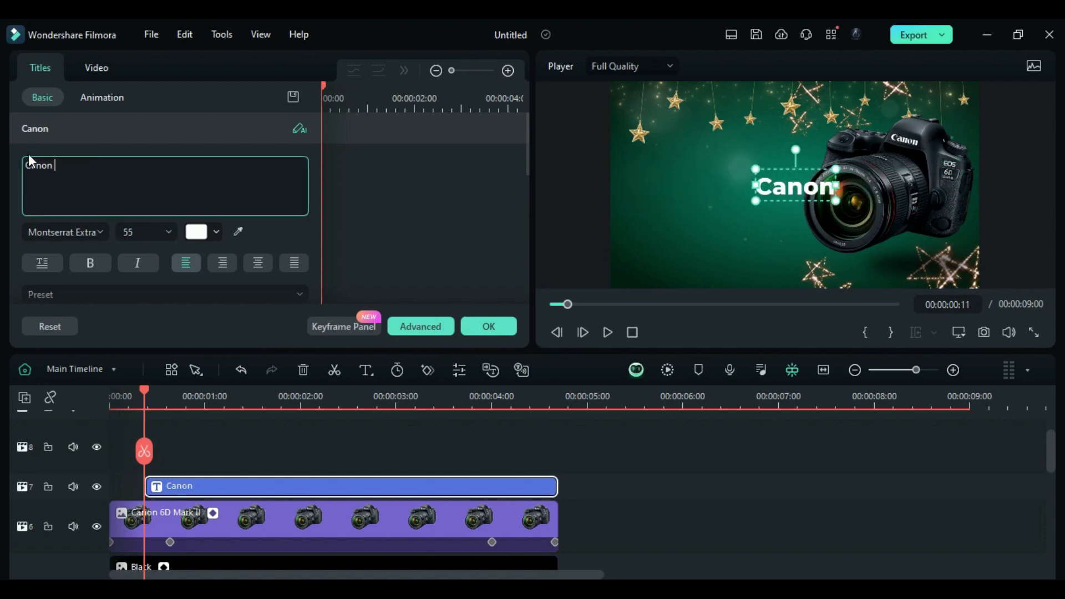
text(6D Mark II)
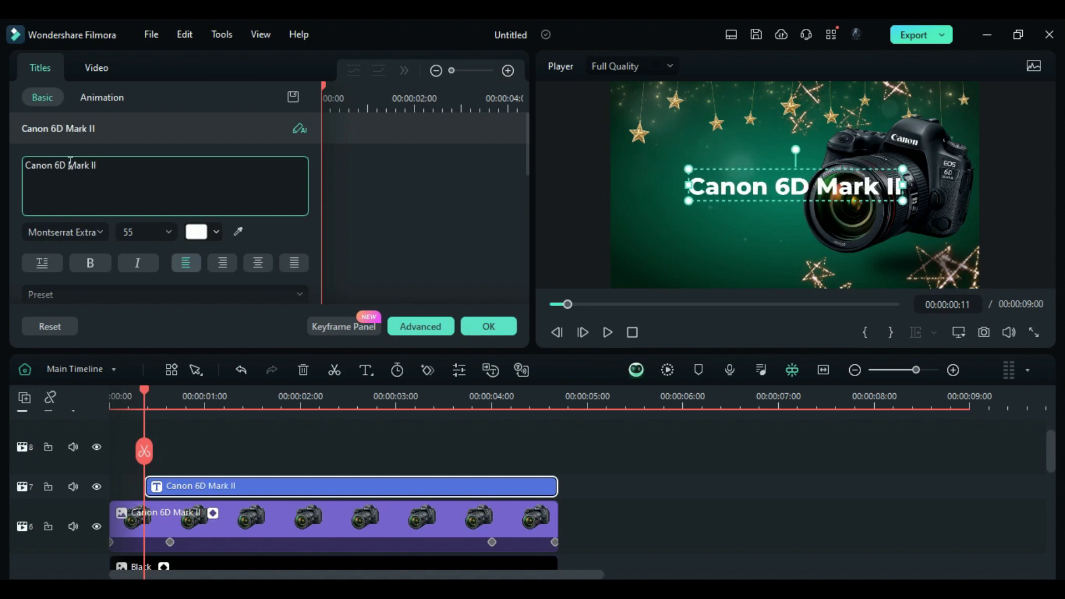
Set the font size of only the "Mark II" part of the title to 20
drag(104, 165, 70, 163)
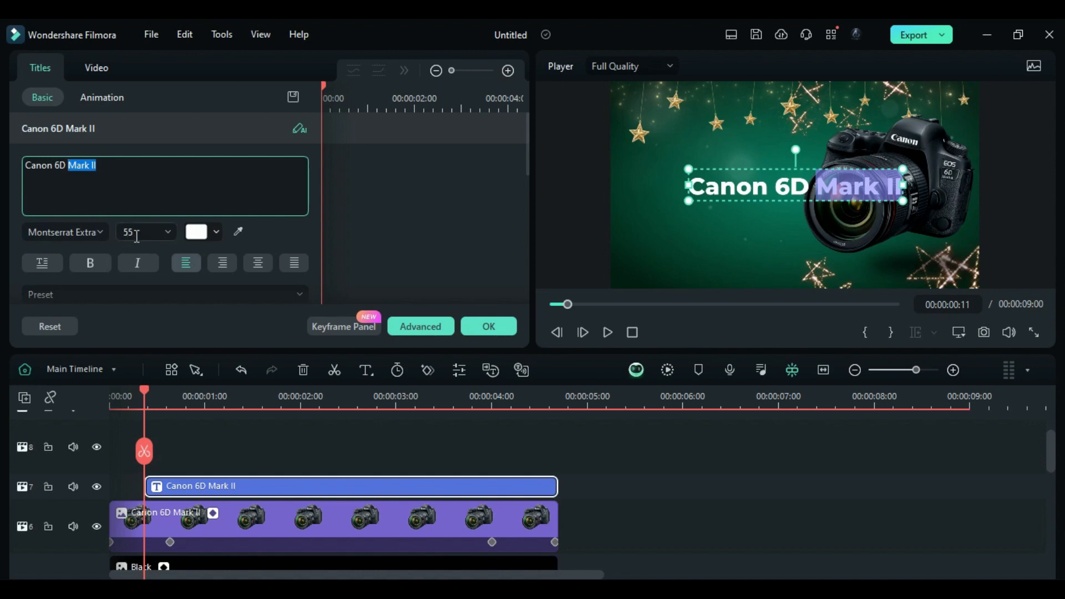
double_click(136, 237)
text(20)
Set the title text's position to X -490 px and Y 150 px
scroll(21, 248, down, 5)
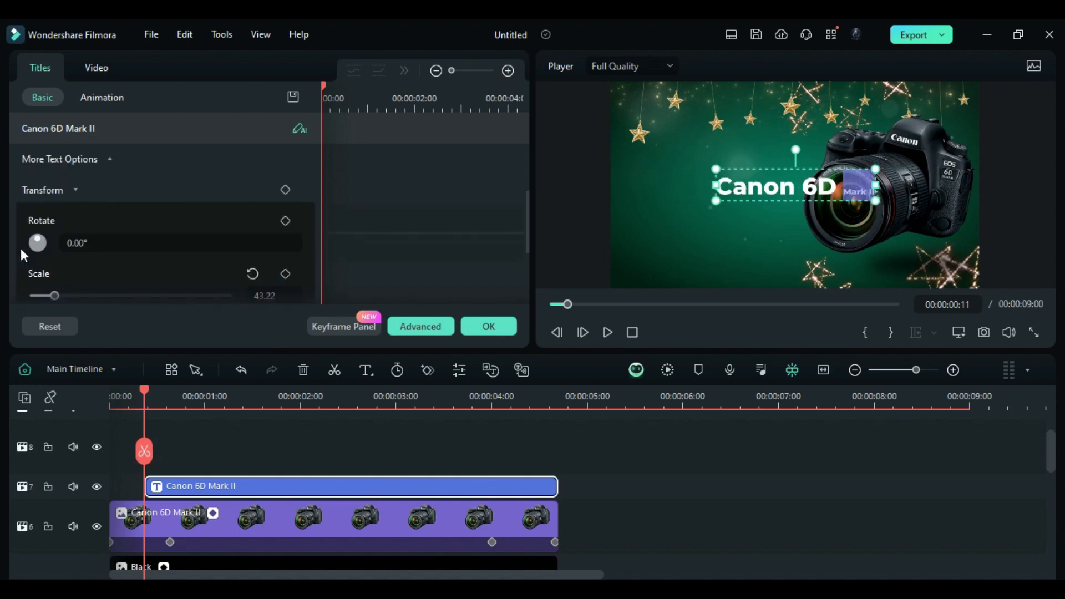
drag(68, 206, 93, 203)
drag(206, 202, 226, 202)
drag(71, 202, 75, 203)
click(75, 203)
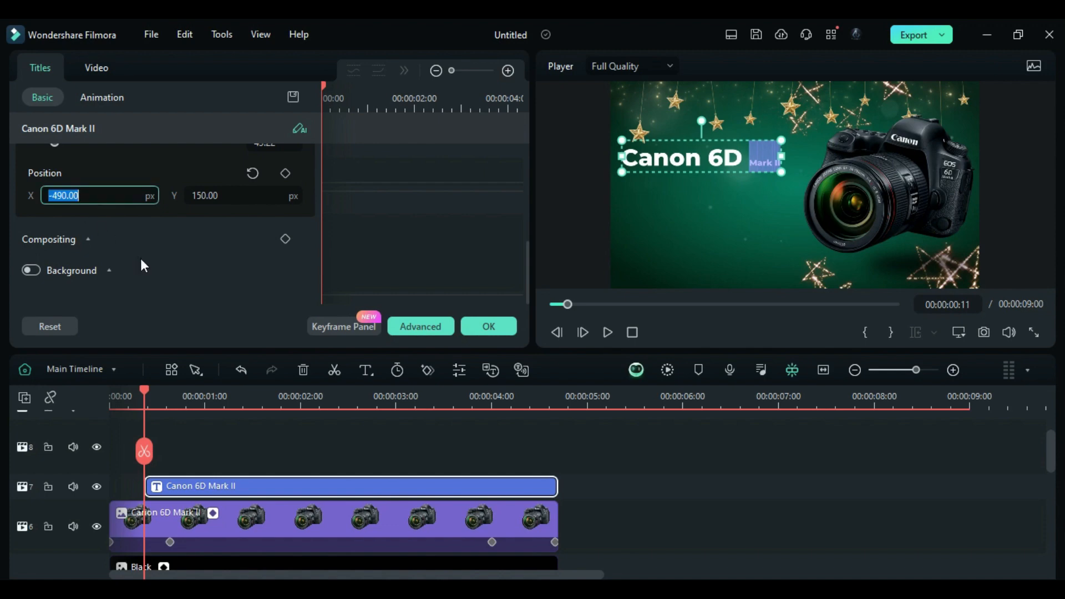
key(Return)
Apply the "Jump fro..." In animation to the title with a 1.3 s duration and close the title settings
click(110, 96)
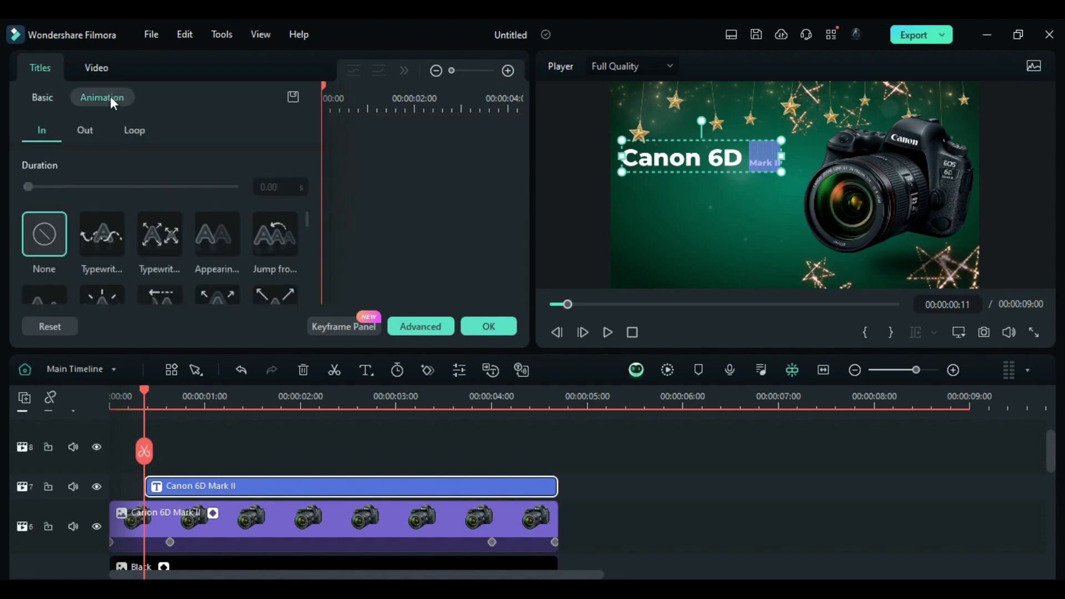
click(271, 231)
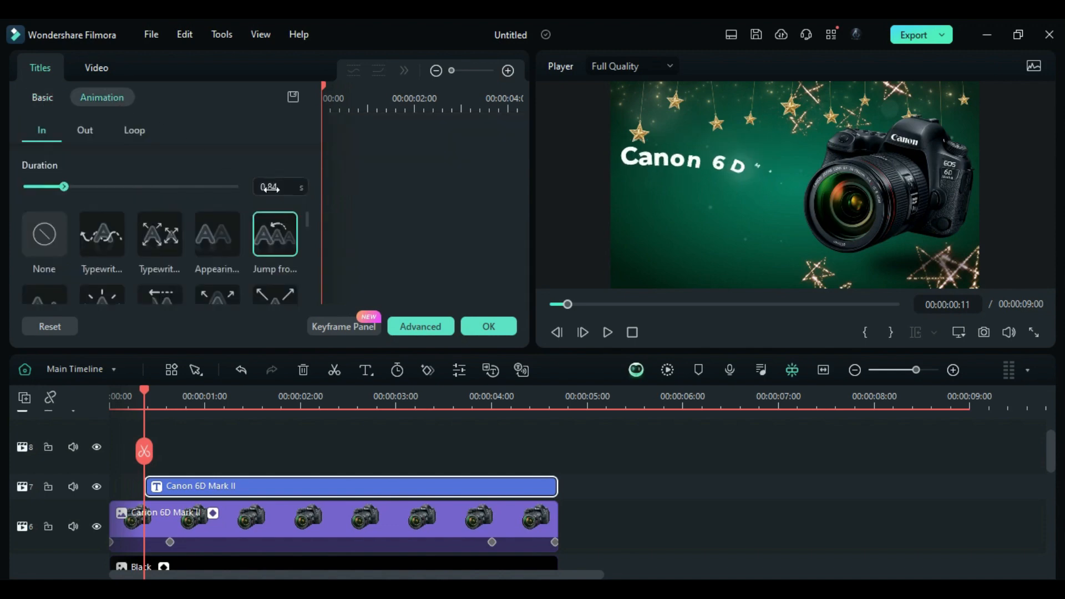
click(271, 189)
text(1.3)
key(Return)
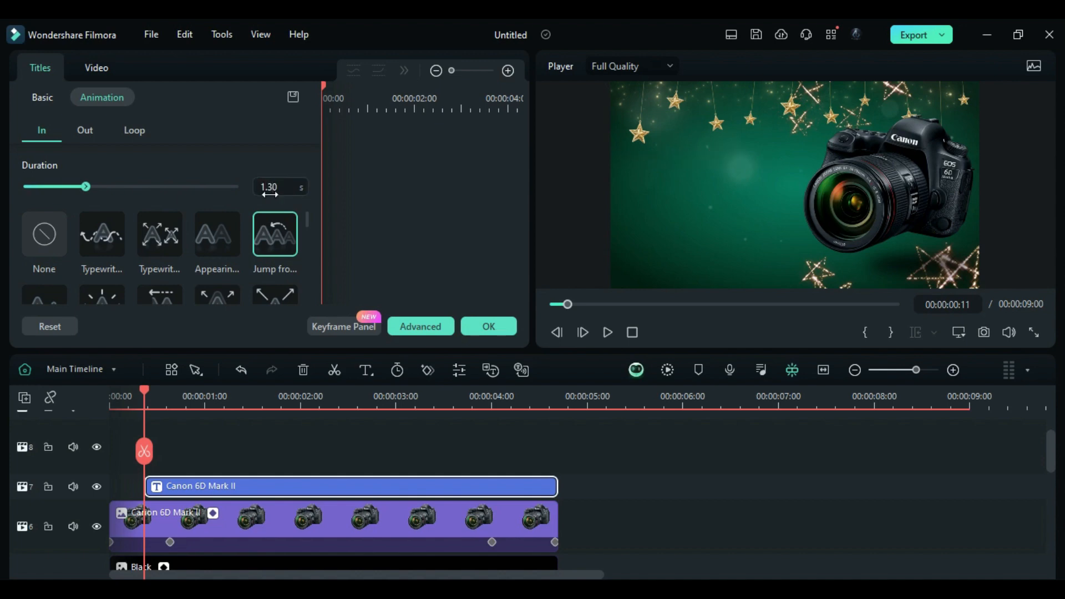
click(475, 329)
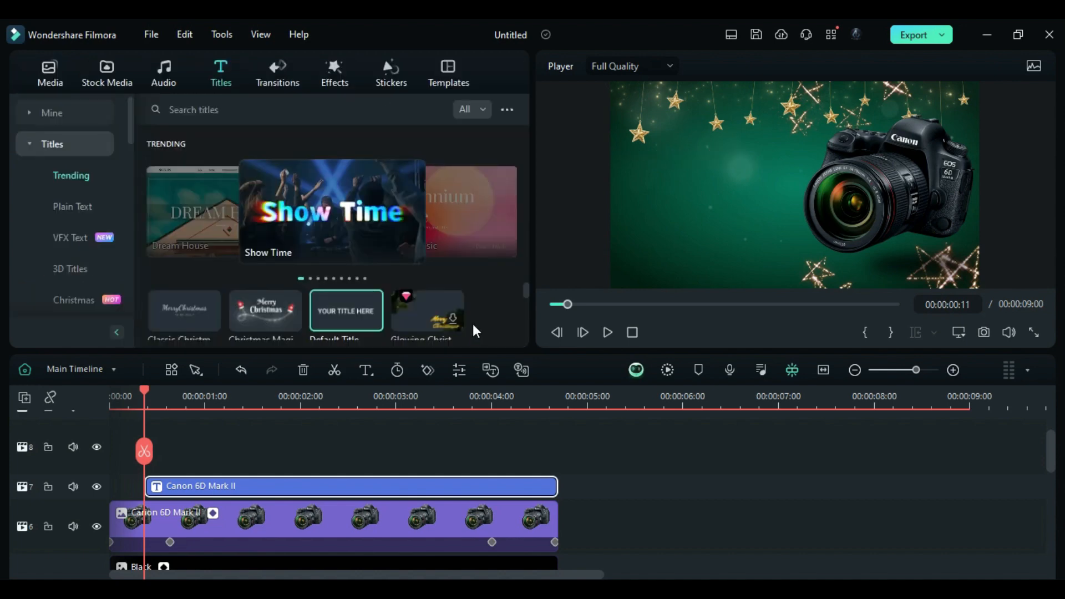
Add an opacity keyframe to the Canon 6D Mark II title at 00:00:04:02
click(494, 393)
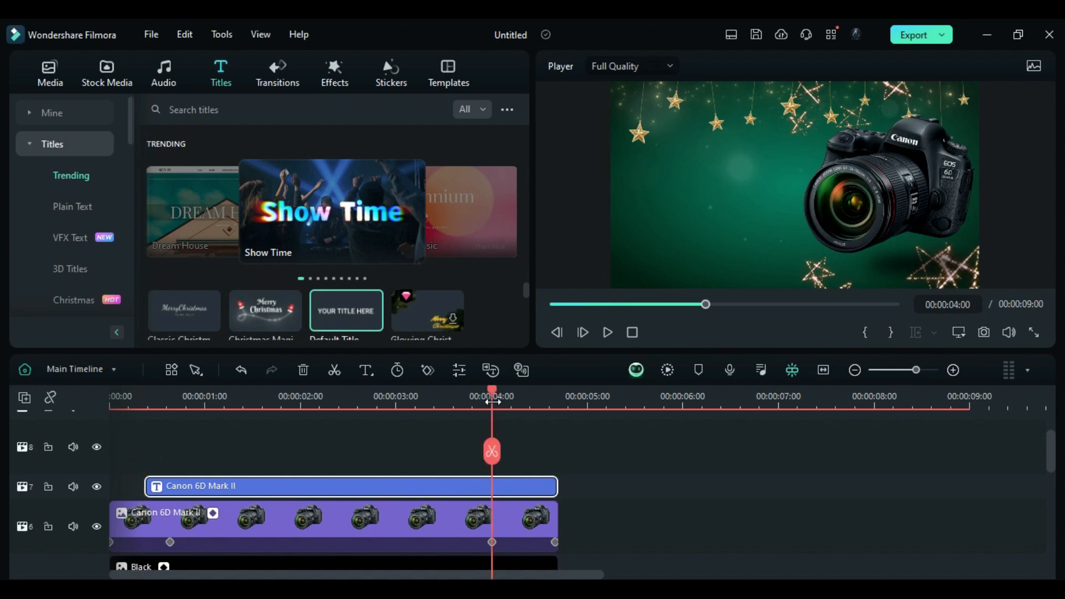
double_click(455, 488)
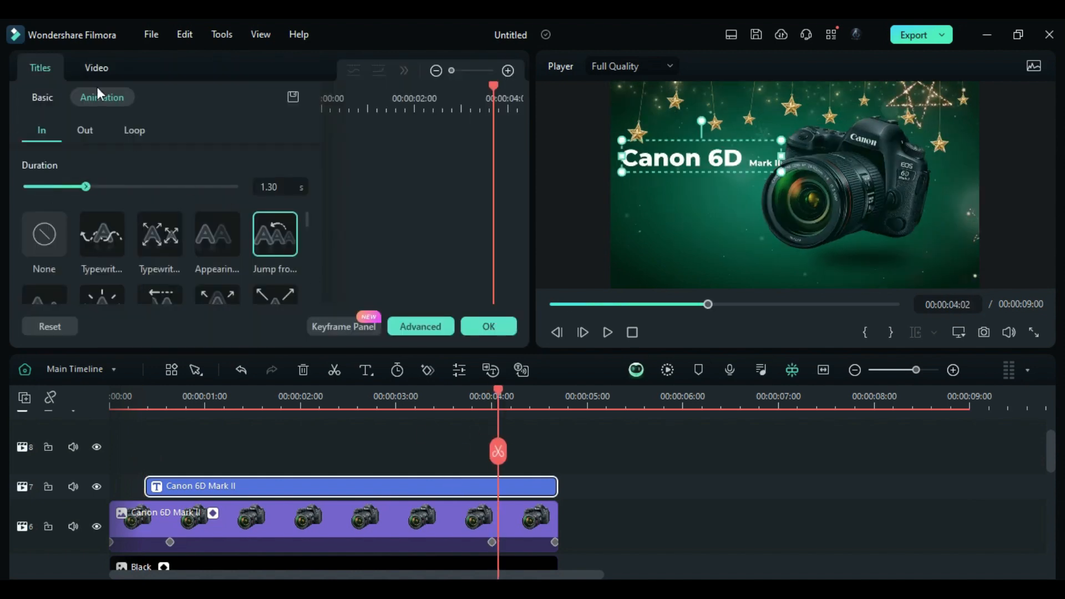
click(96, 69)
scroll(126, 202, down, 10)
click(292, 258)
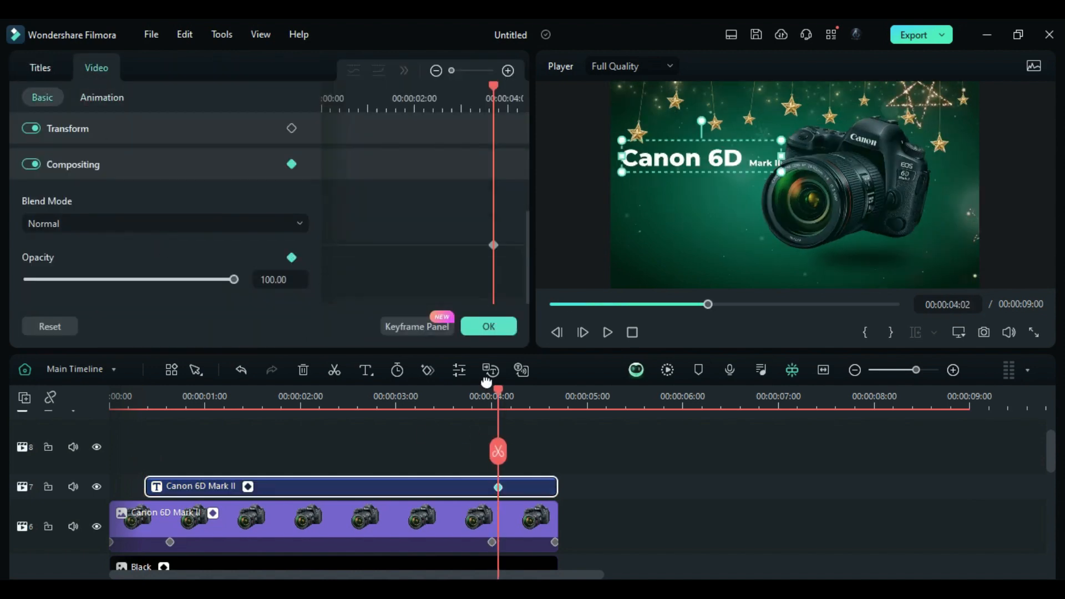
Set the title's opacity to 0 at 00:00:04:13 and close its settings
drag(501, 396, 530, 396)
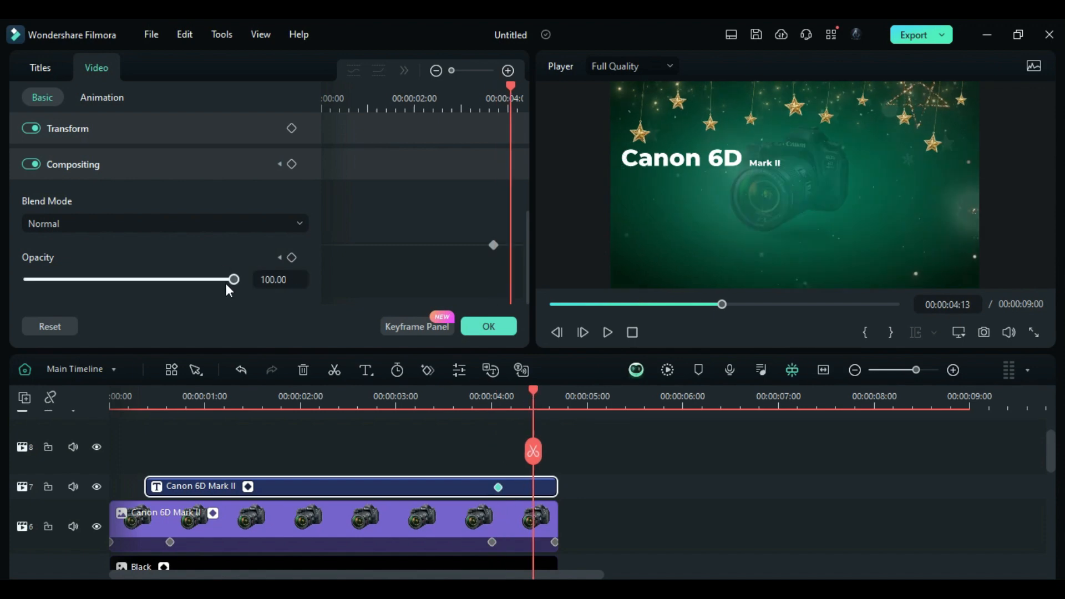
drag(226, 281, 31, 258)
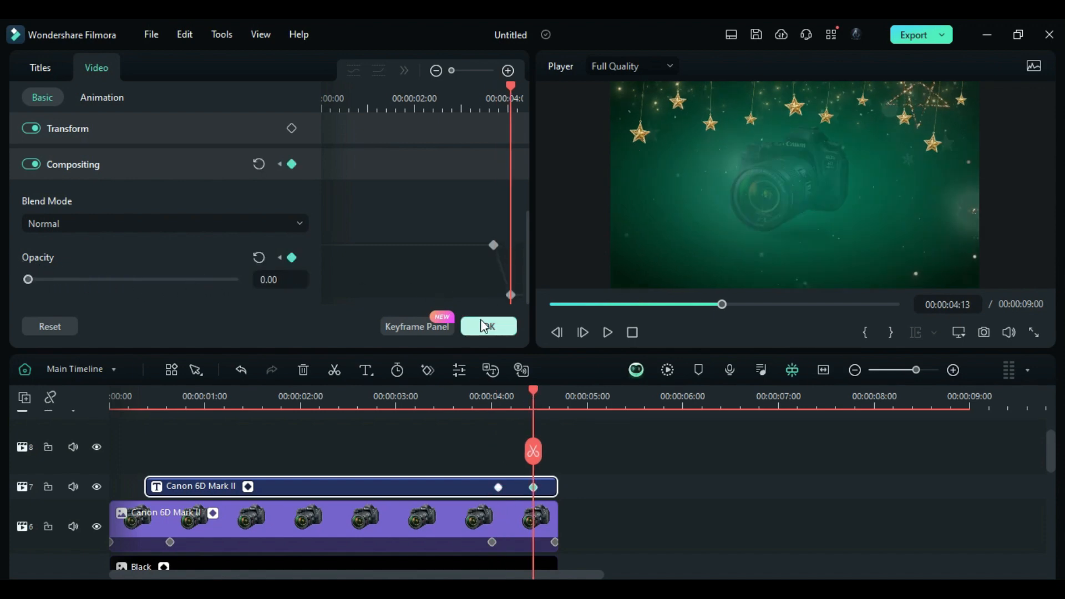
click(482, 323)
Search the sticker library for "discount"
click(389, 73)
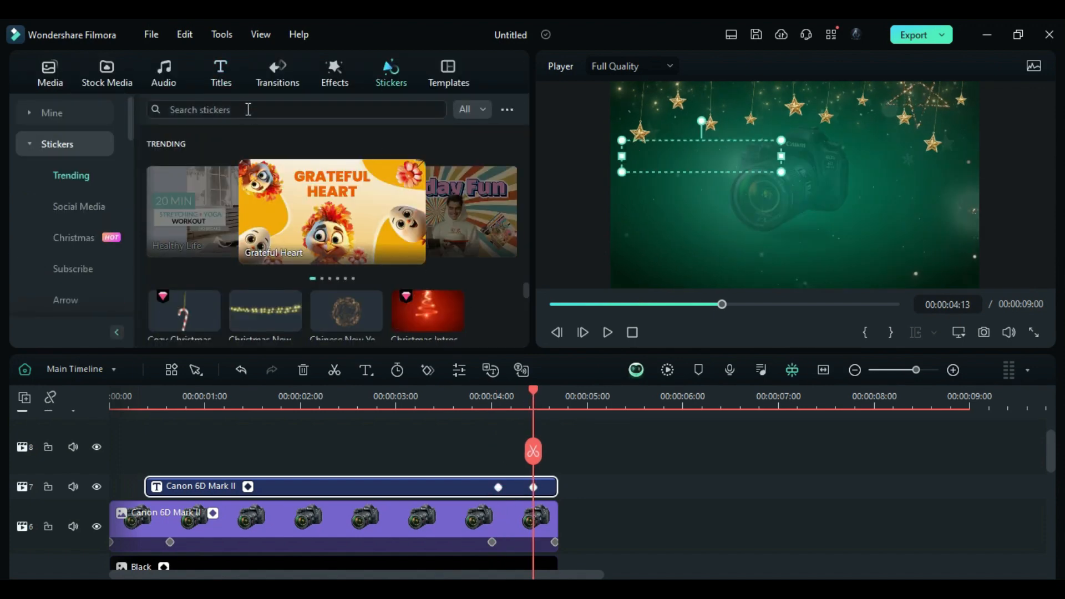
click(248, 110)
text(discount)
key(Return)
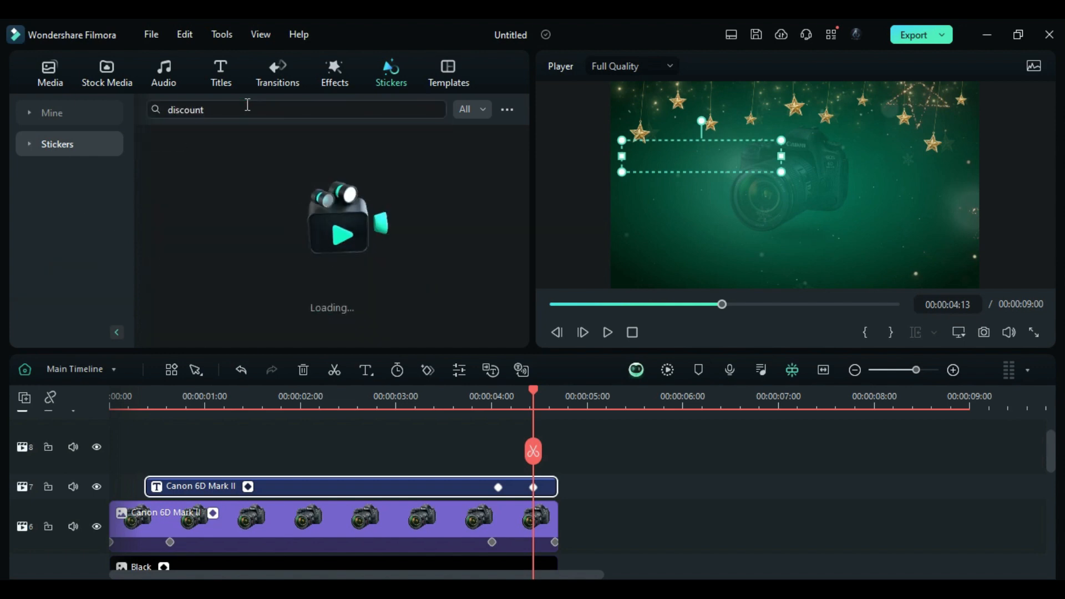
Place the Black Friday "SALE 55% OFF" sticker at the start of track 8 and trim it to end with the Canon clip
scroll(461, 285, down, 3)
scroll(477, 260, down, 3)
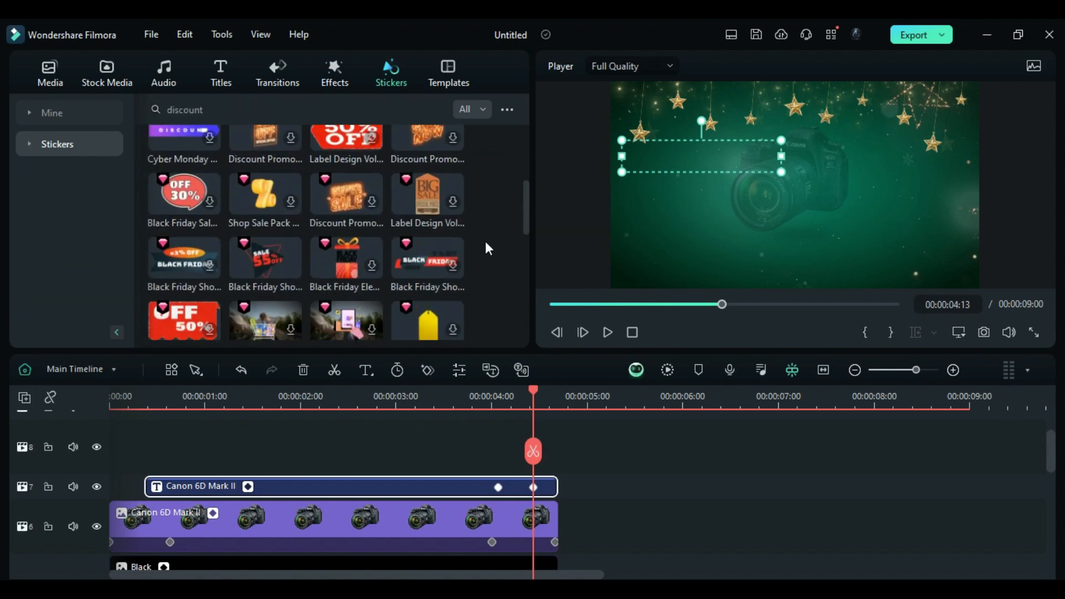
scroll(507, 255, down, 2)
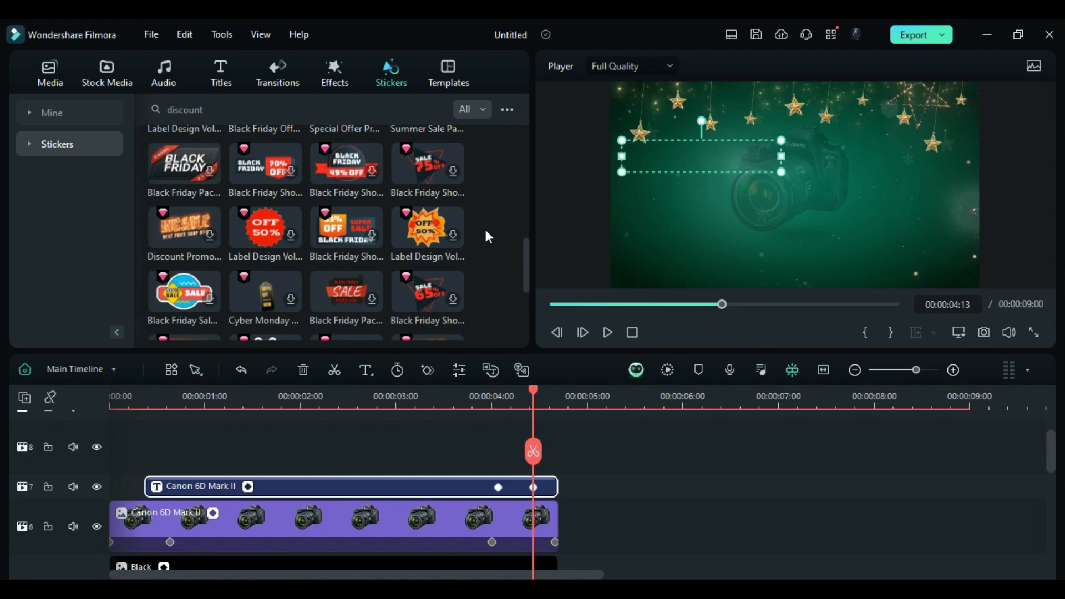
scroll(504, 245, down, 2)
scroll(505, 254, up, 5)
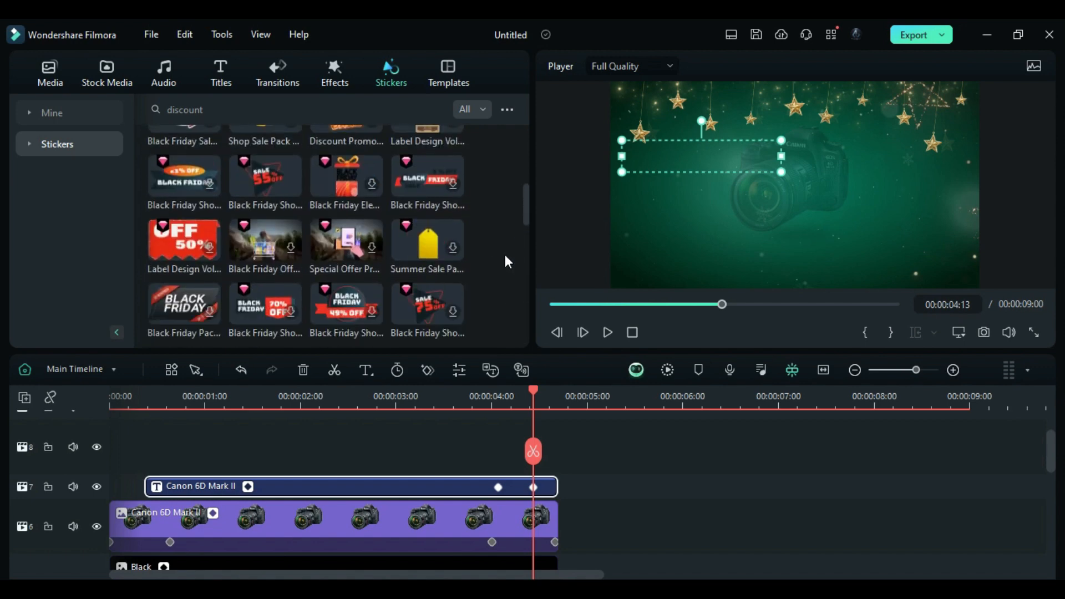
drag(242, 184, 131, 451)
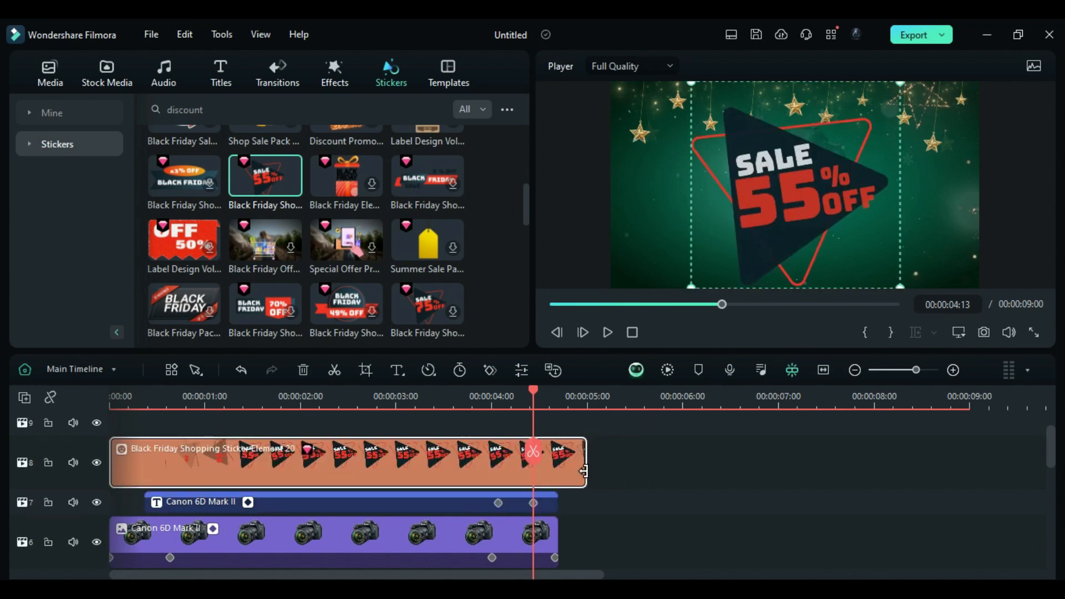
drag(585, 471, 541, 474)
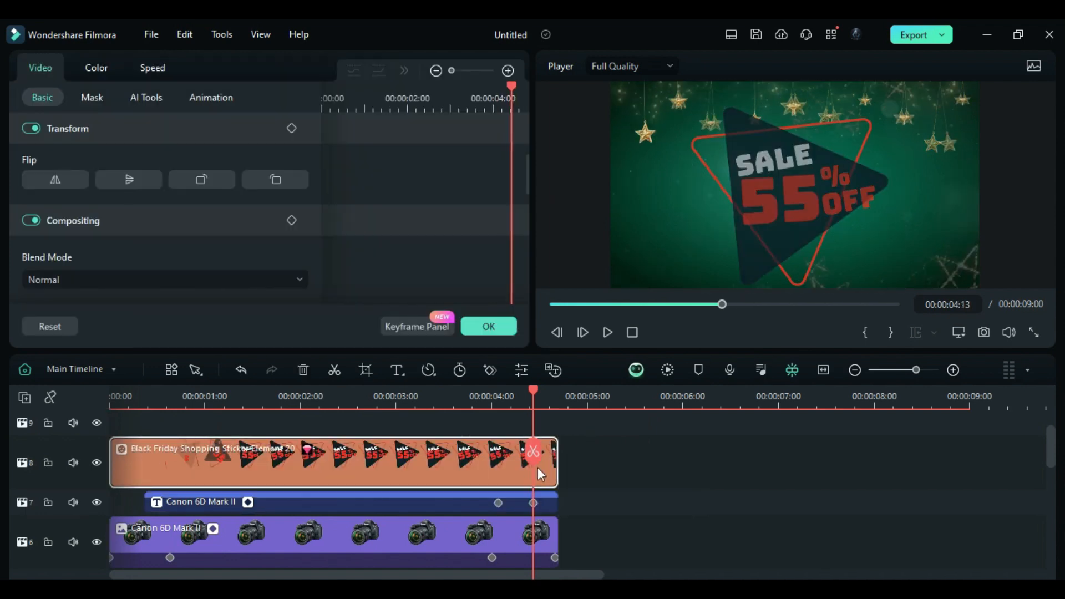
Scale the 55% OFF sticker to 28% and set its position to X -766 px and Y -368 px
click(68, 128)
drag(95, 212, 77, 213)
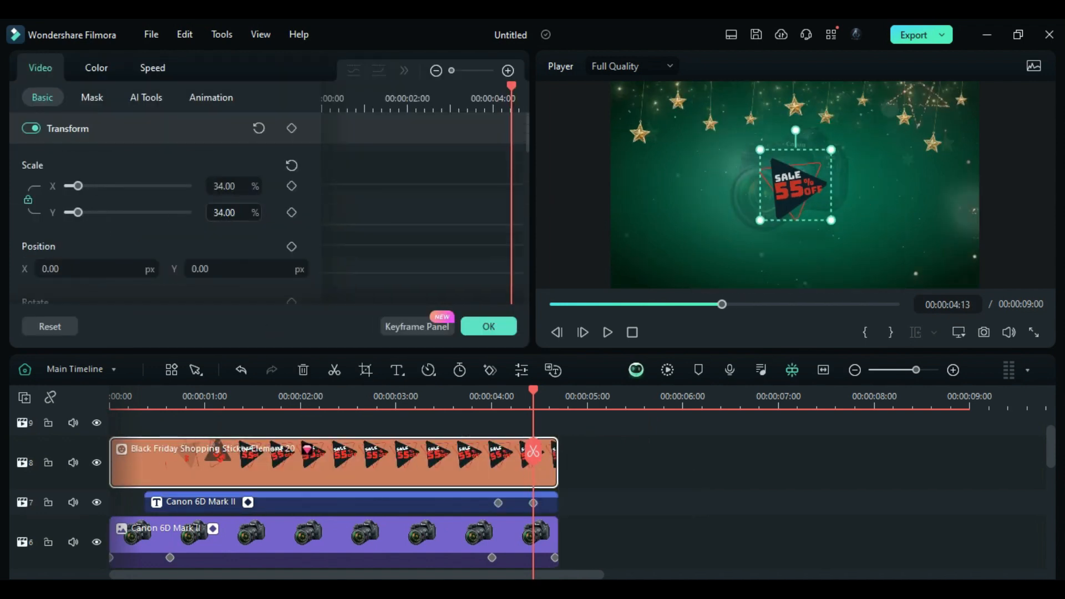
drag(230, 218, 227, 219)
click(227, 219)
drag(222, 271, 33, 274)
Move the playhead to 00:00:01:14 and close the sticker's settings
click(226, 396)
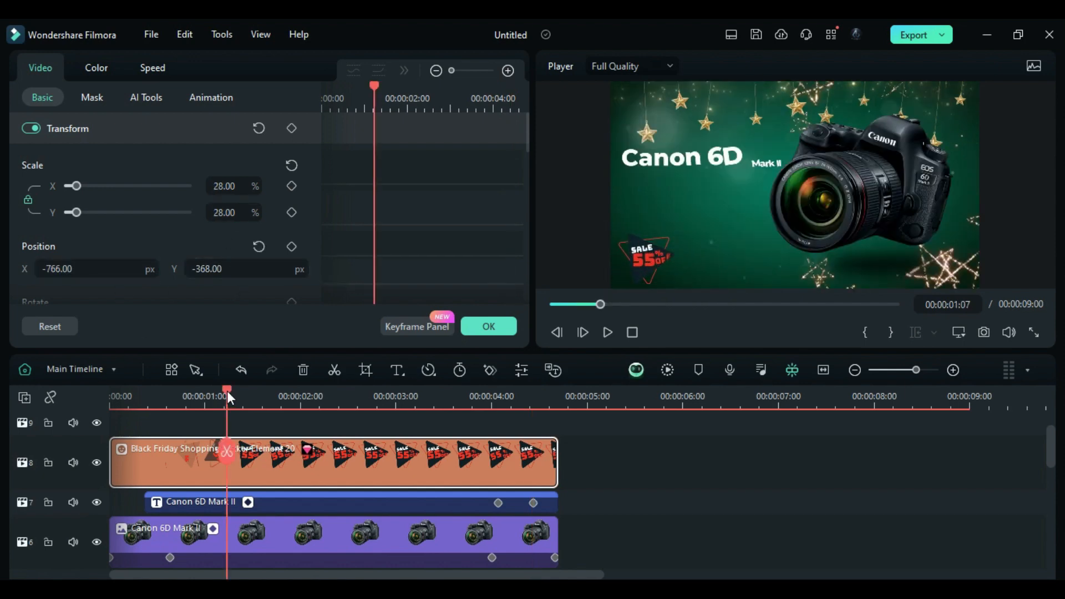
drag(227, 391, 249, 400)
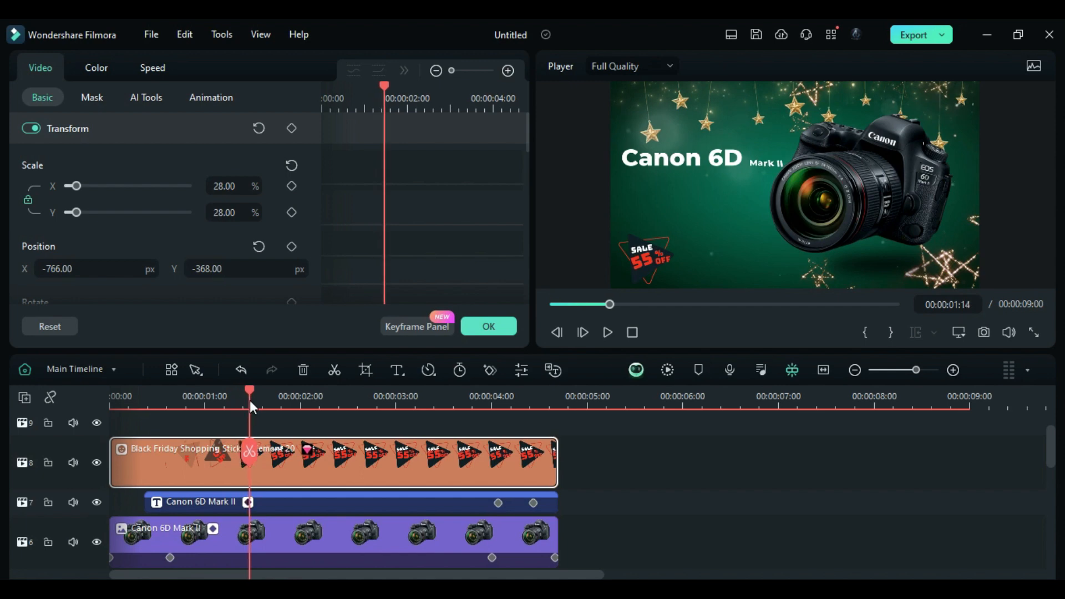
click(496, 326)
Search the titles for "price tag", place the red hanging Christmas price tag on track 9 from 00:00:01:14 and trim it to end with the sticker
click(220, 75)
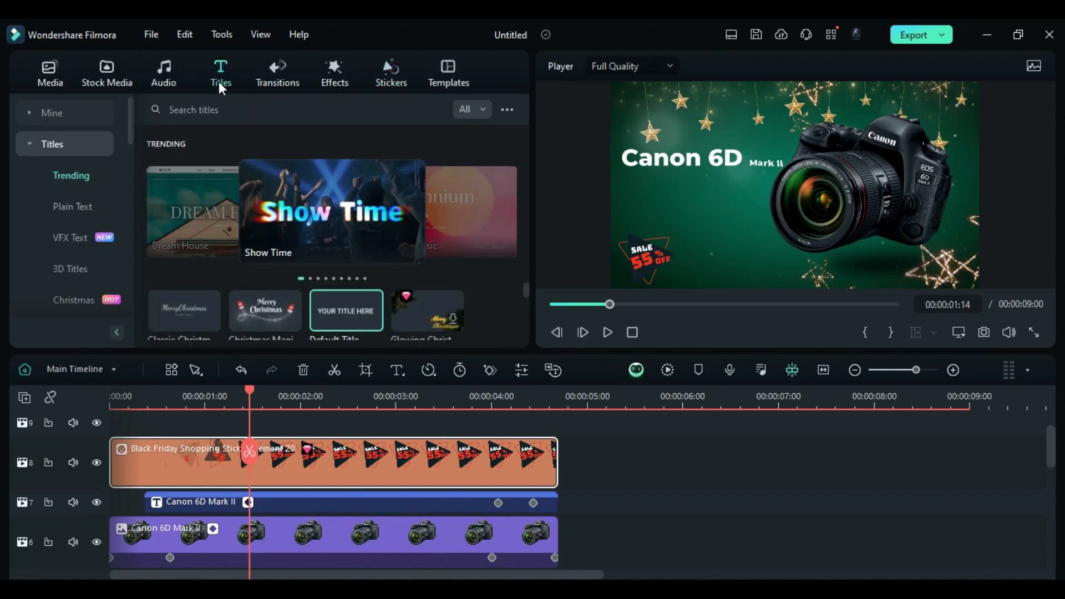
click(219, 109)
text(price tag)
key(Return)
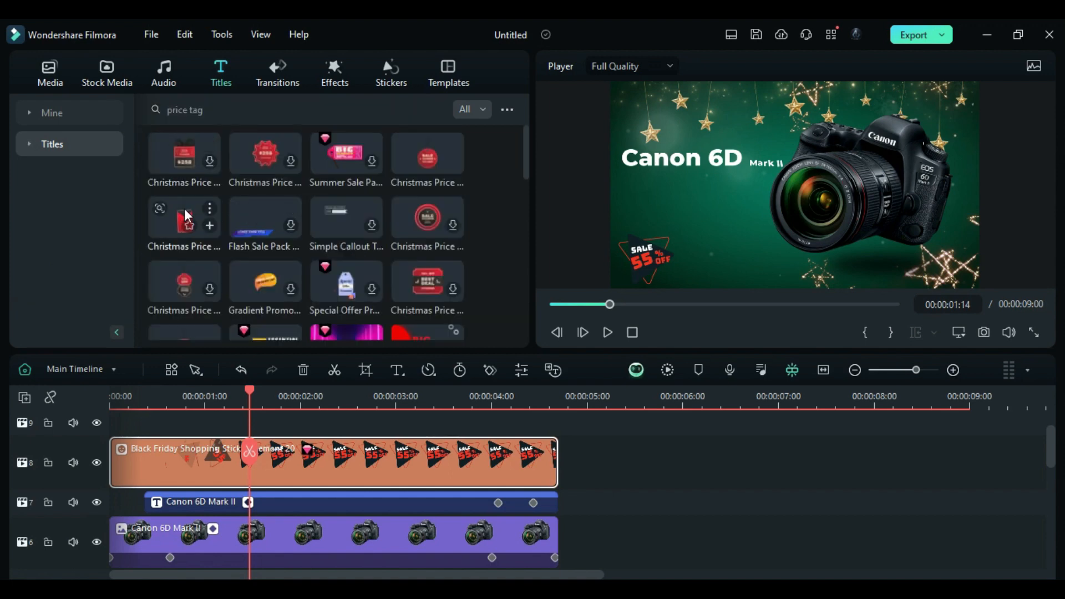
drag(185, 215, 265, 460)
drag(725, 461, 557, 444)
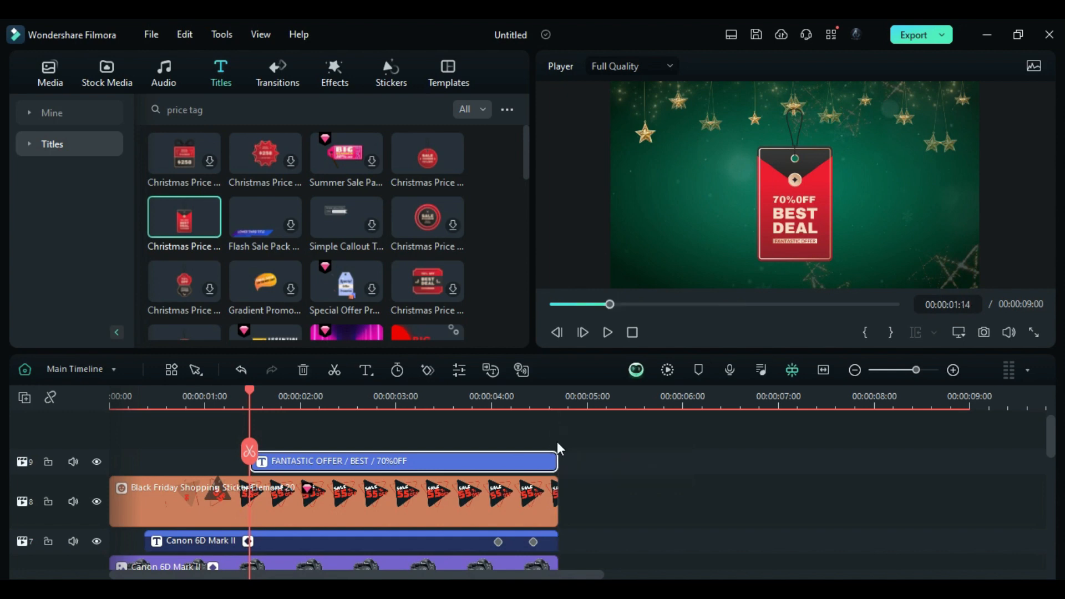
Scale the price tag title to 80% and set its position to X -328 px and Y -194 px
click(333, 405)
double_click(366, 464)
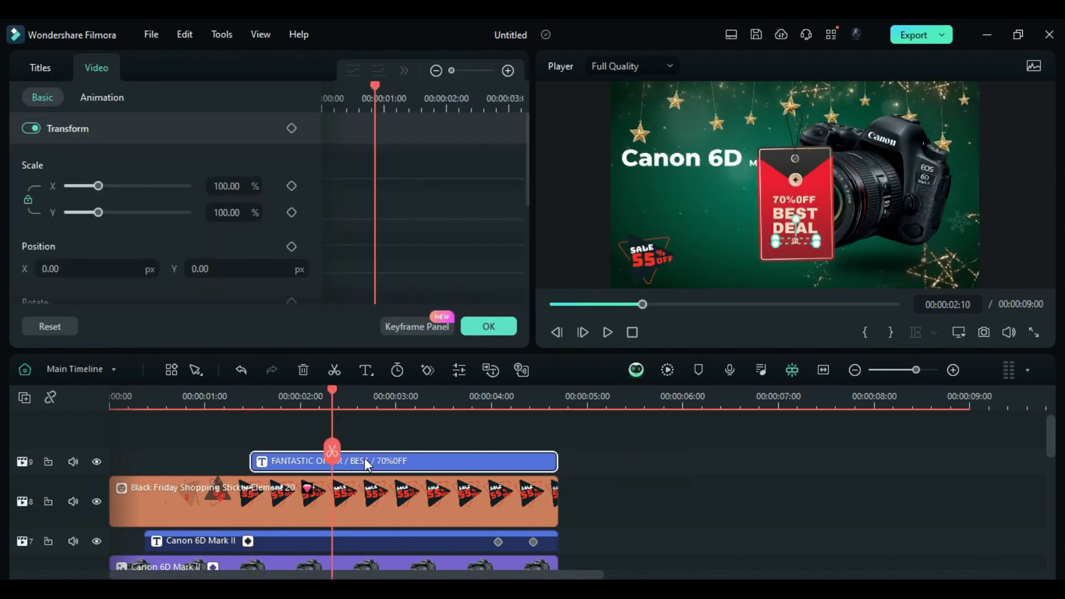
mouse_move(228, 213)
mouse_down()
mouse_move(205, 214)
mouse_move(217, 214)
mouse_up()
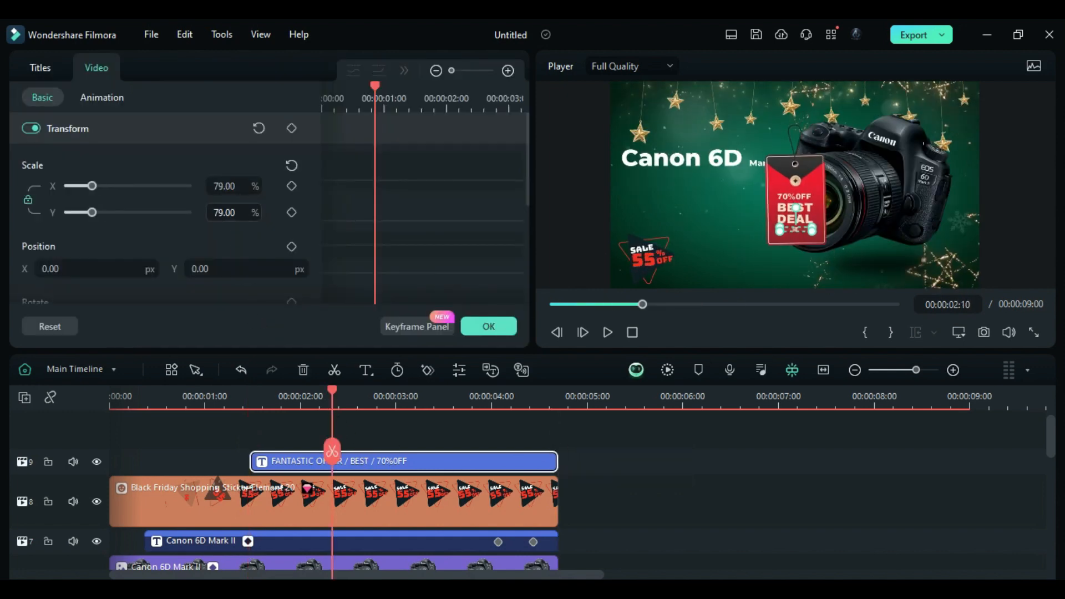
drag(241, 270, 186, 271)
drag(130, 270, 38, 270)
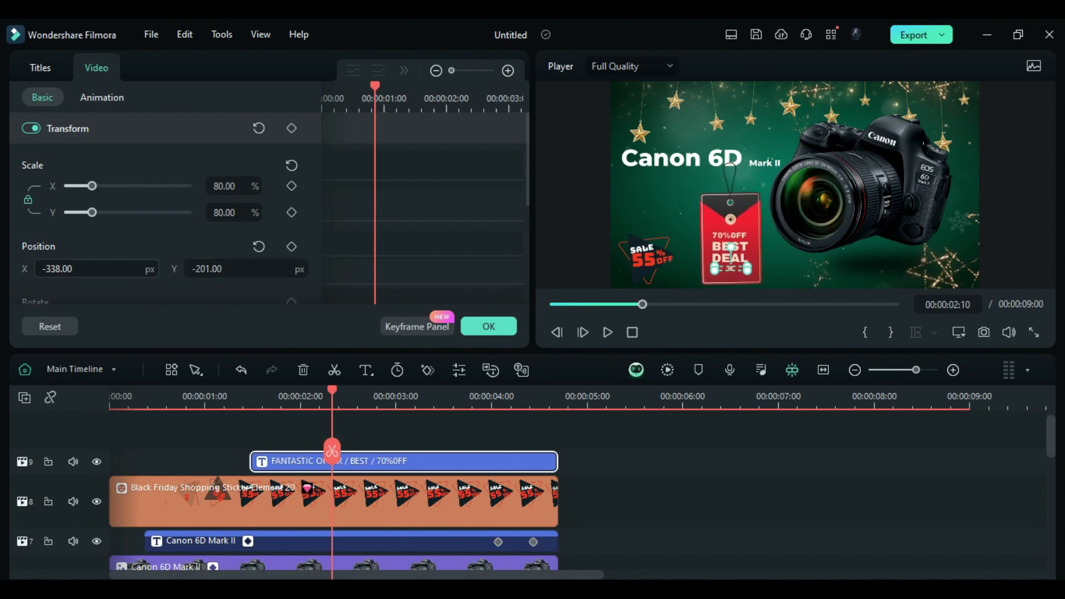
drag(214, 266, 215, 266)
drag(83, 269, 86, 269)
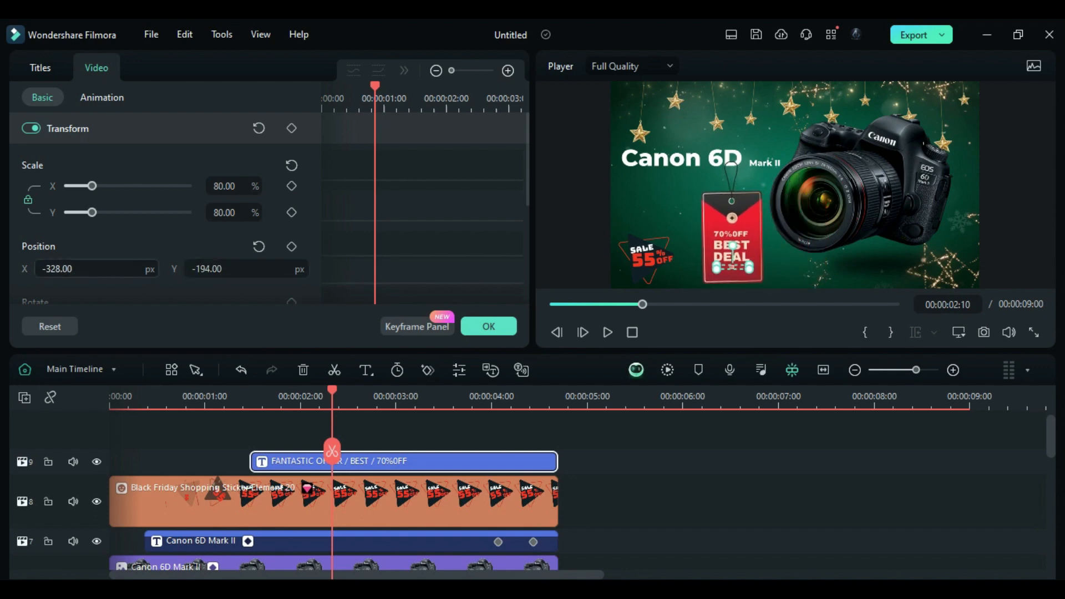
Delete the 70%OFF text layer from the price tag title
click(40, 69)
scroll(118, 219, up, 8)
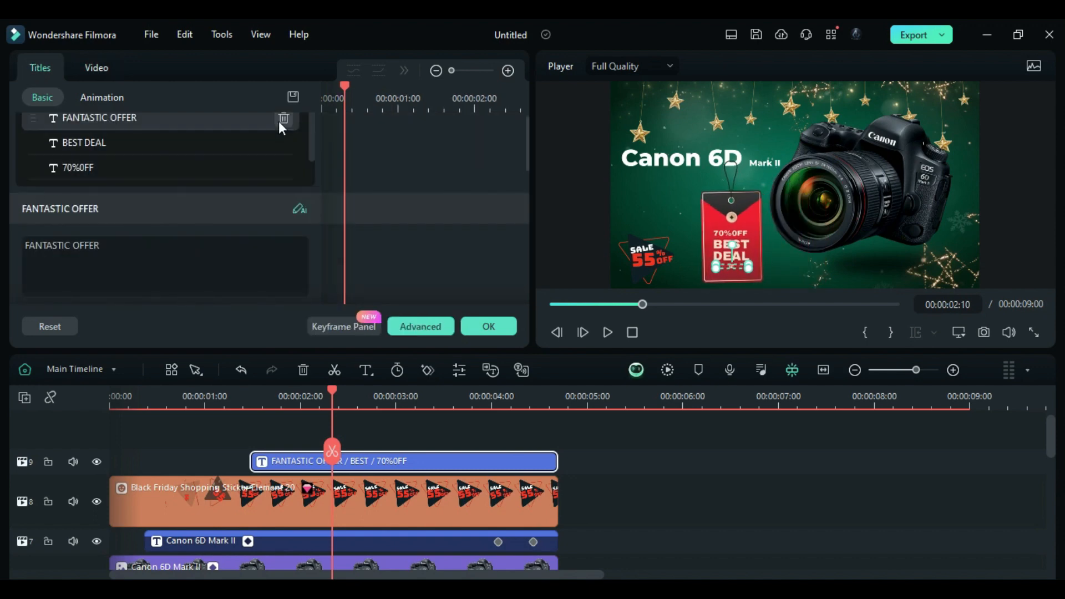
click(283, 166)
Replace the BEST DEAL text on the price tag with "$849" and set its font size to 55
click(169, 143)
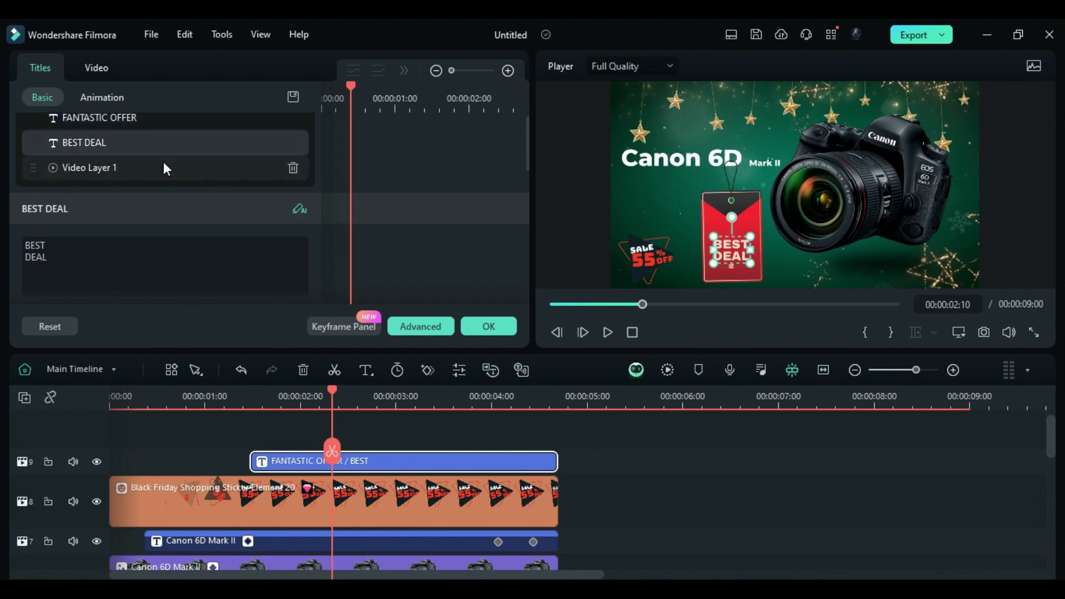
drag(90, 268, 23, 233)
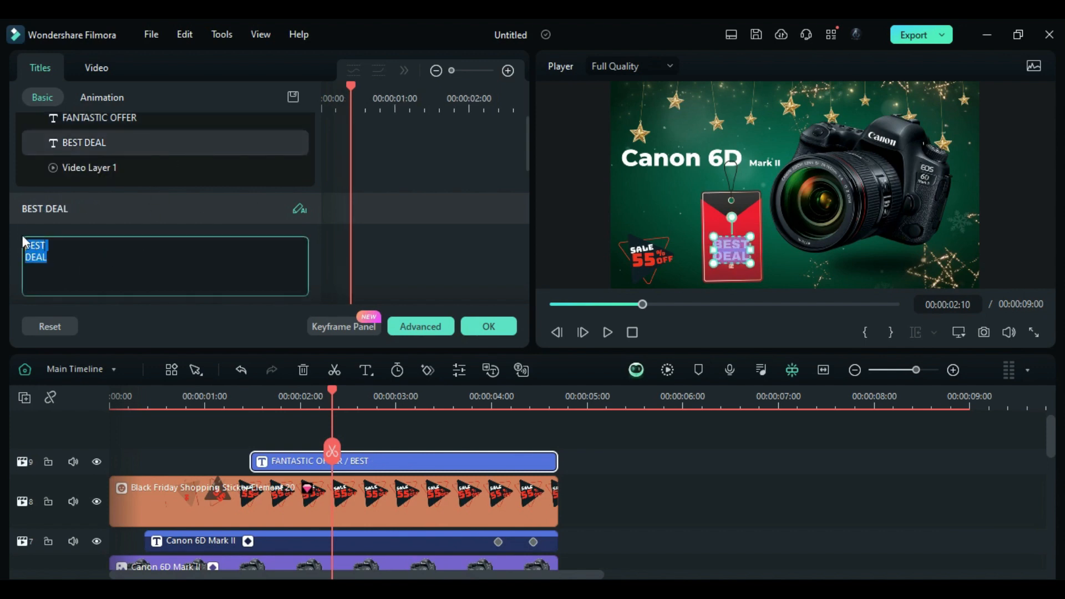
text($849)
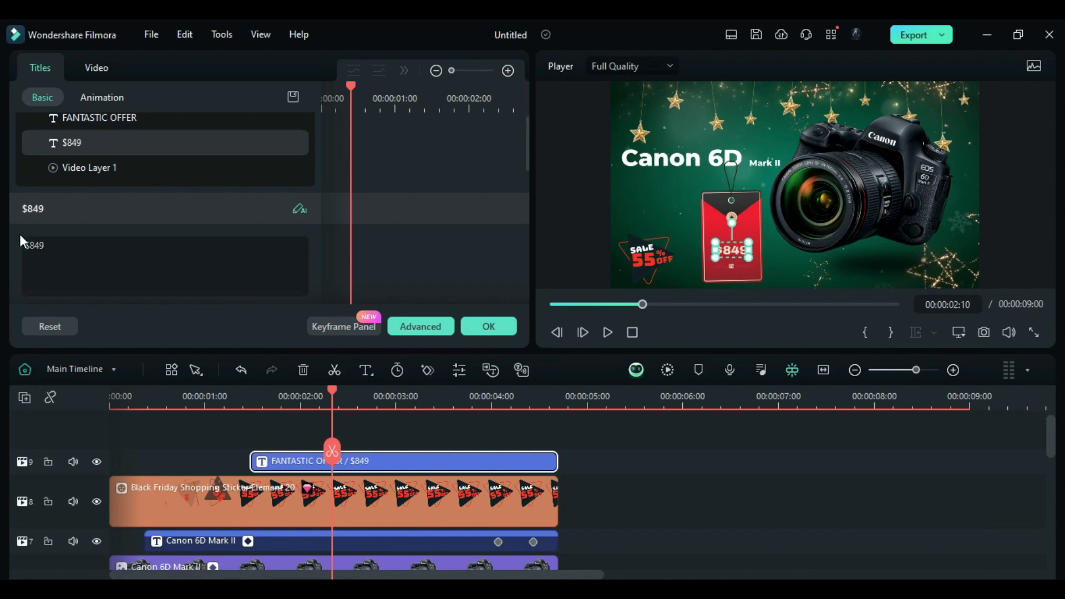
scroll(22, 244, down, 1)
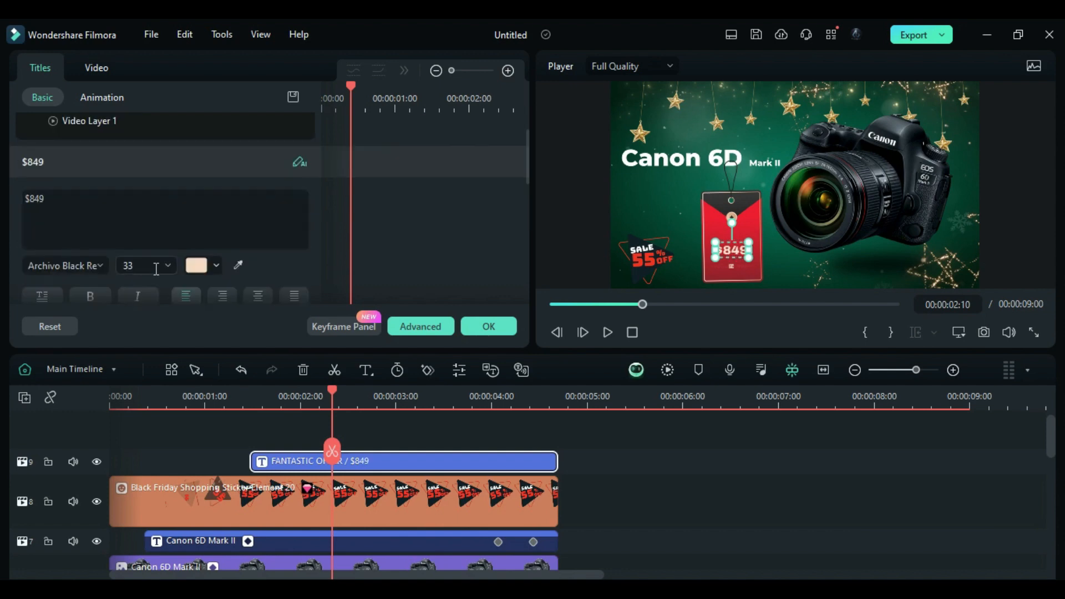
double_click(156, 269)
text(55)
click(18, 258)
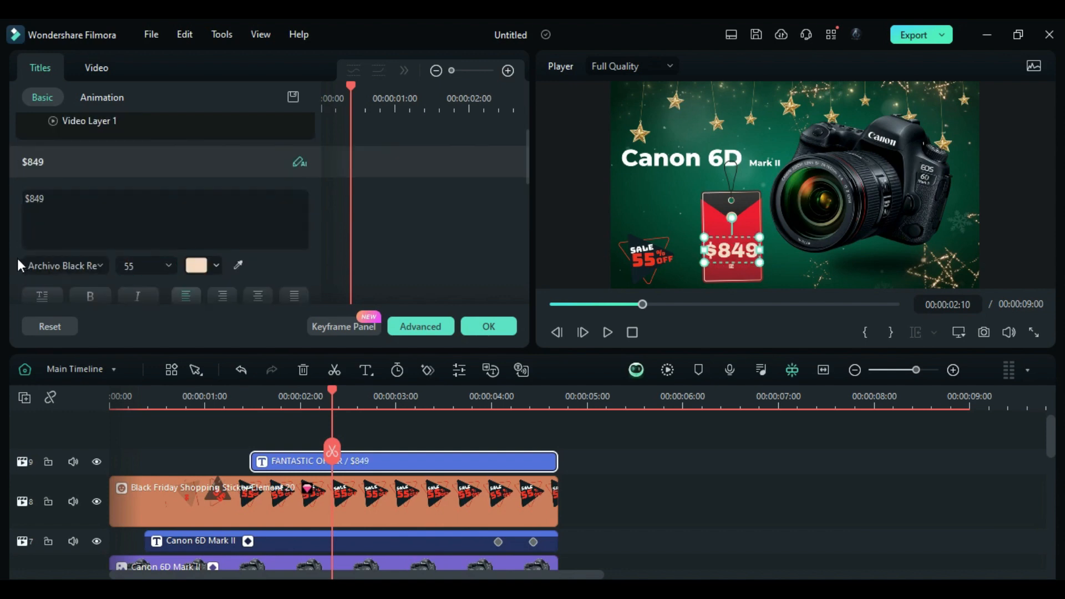
Rotate the $849 text to -15° and nudge its position to center it on the price tag
scroll(17, 261, down, 5)
drag(93, 236, 84, 235)
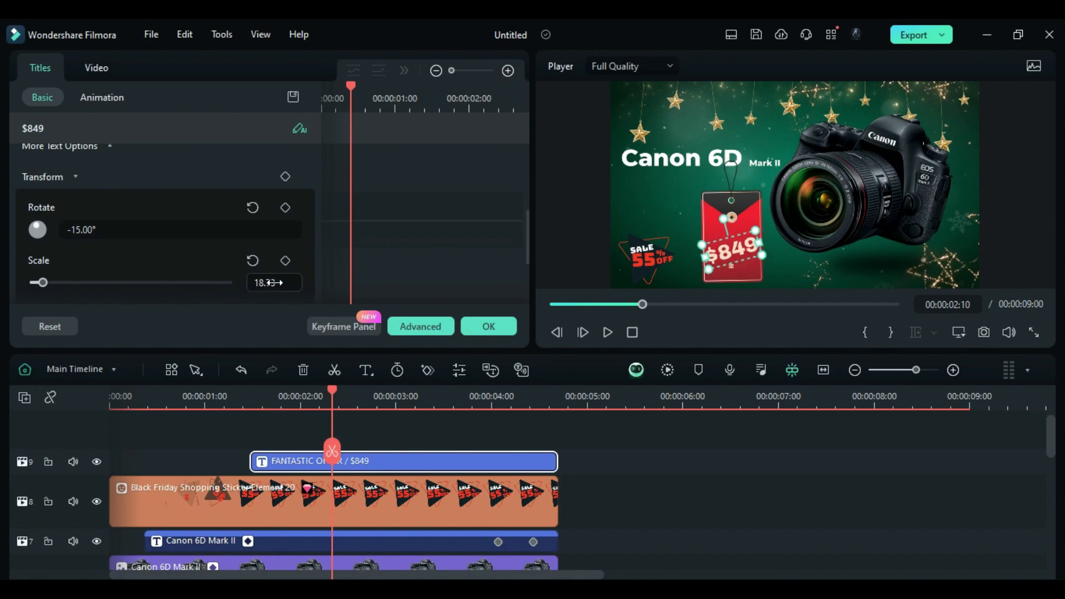
scroll(271, 284, down, 1)
drag(234, 288, 212, 294)
click(617, 439)
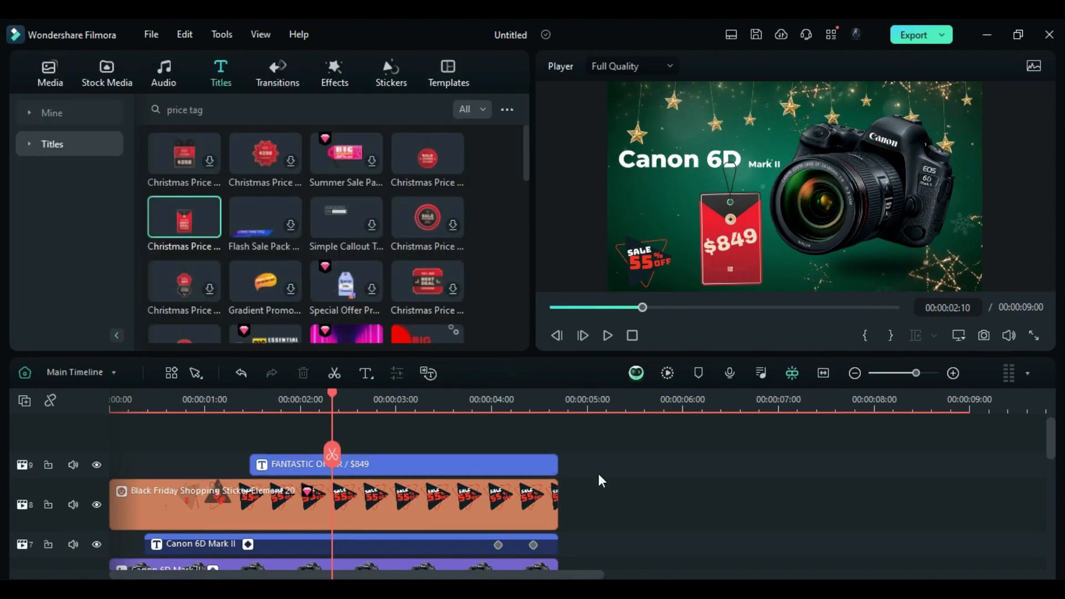
Fade out the price tag title with opacity keyframes of 100 at 00:00:04:02 and 0 at 00:00:04:13
click(498, 465)
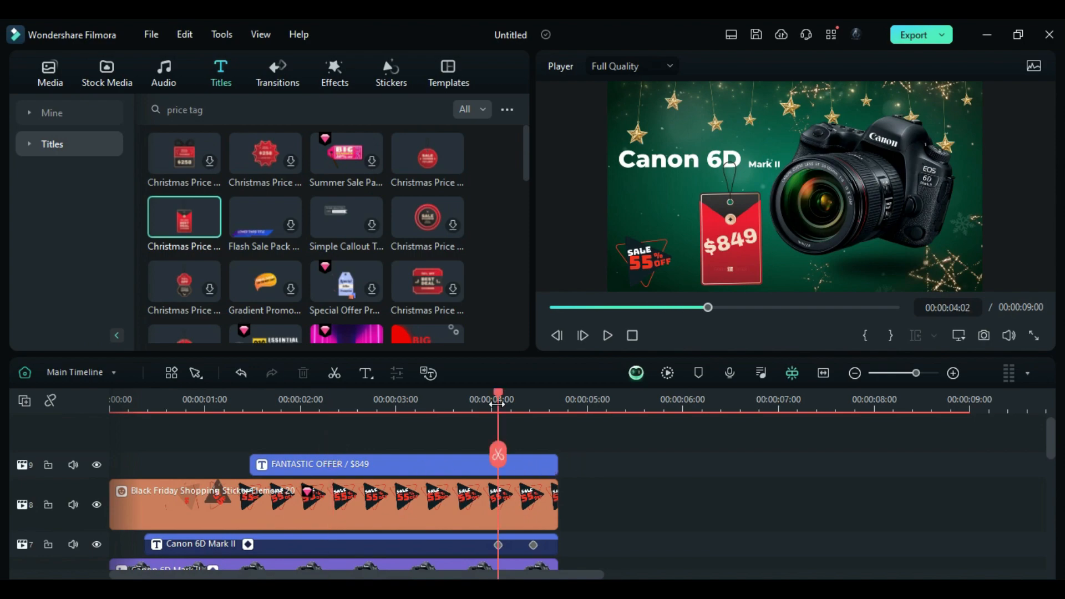
double_click(536, 461)
click(105, 70)
click(207, 227)
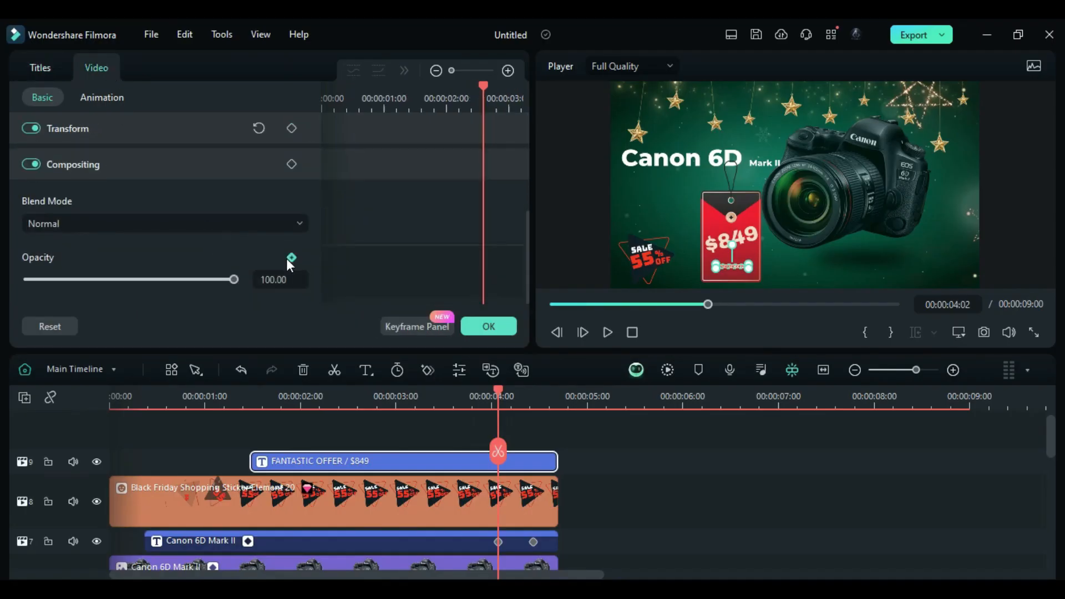
click(292, 257)
click(531, 402)
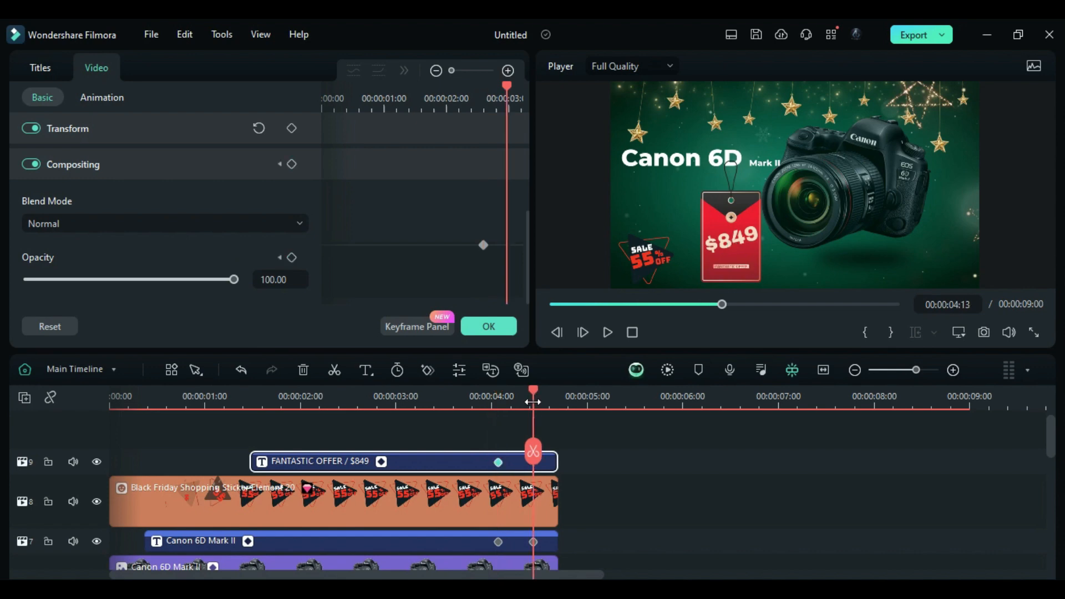
drag(234, 280, 3, 274)
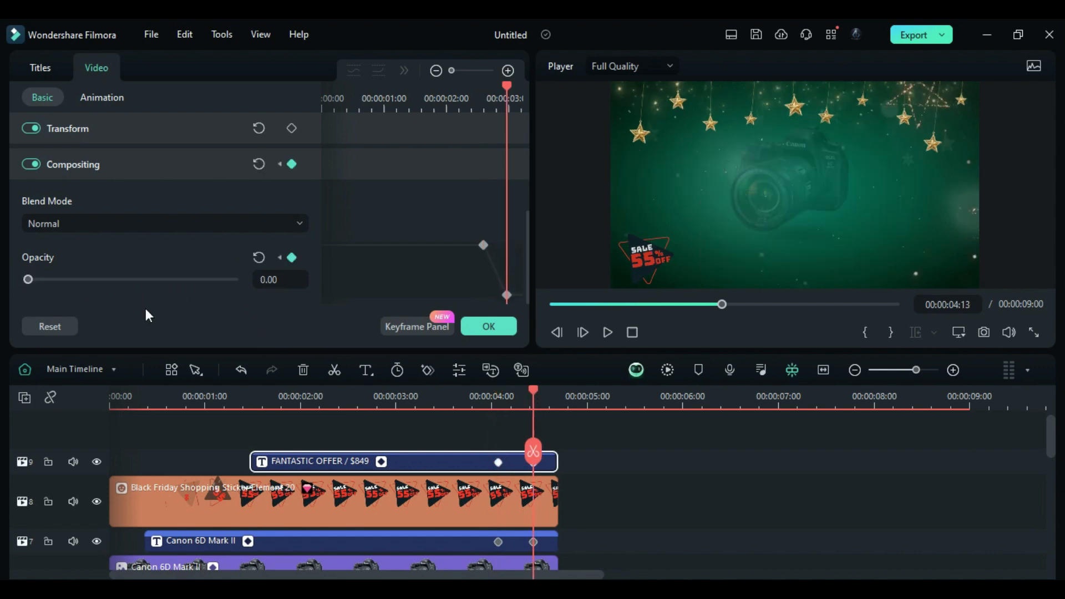
Convert the price tag title into a compound clip named "price tag"
right_click(344, 463)
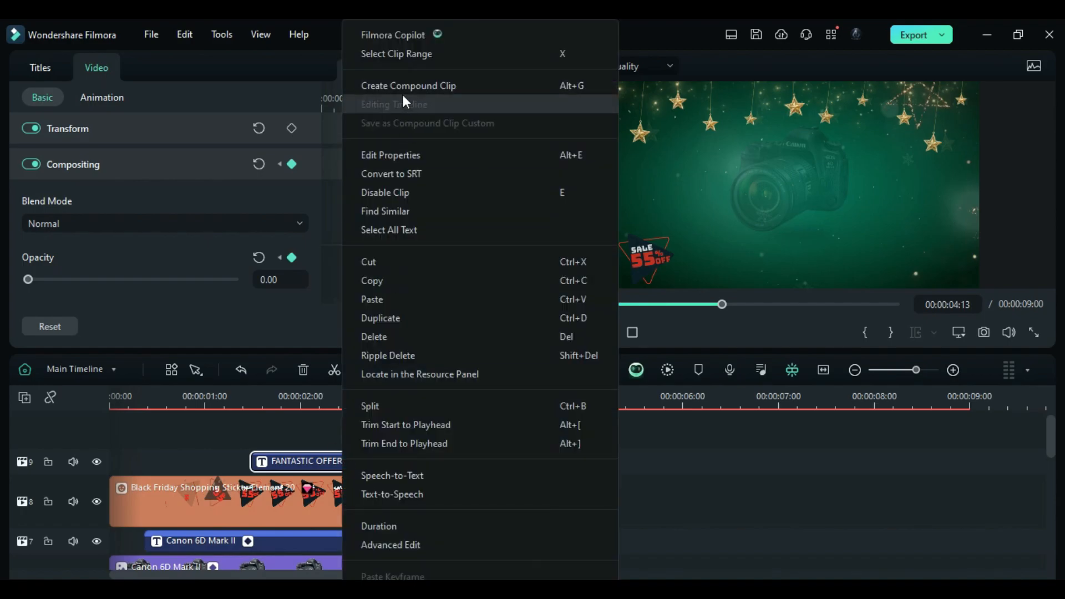
click(402, 89)
text(price tag)
click(610, 321)
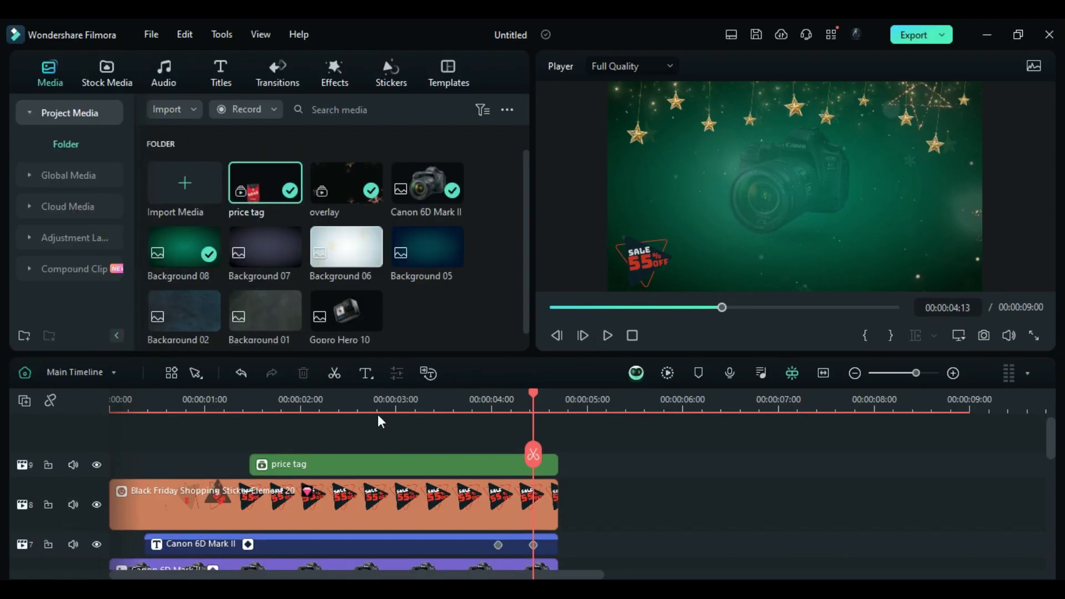
At 00:00:02:28, draw a closed pen mask on the price tag clip around the string where it crosses the stem of the title's D
click(390, 399)
double_click(424, 463)
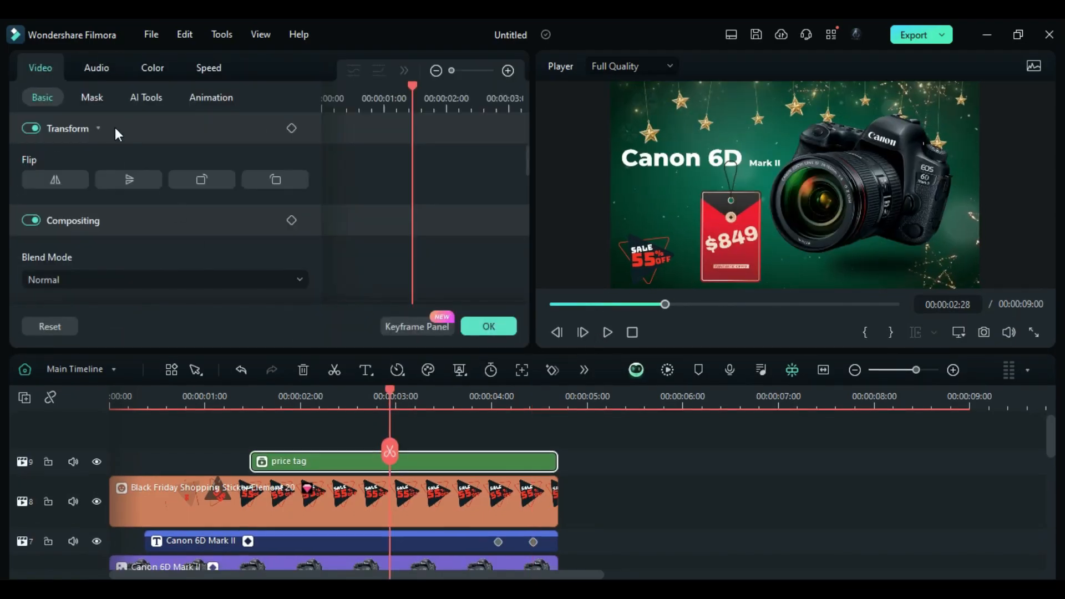
click(92, 97)
click(183, 140)
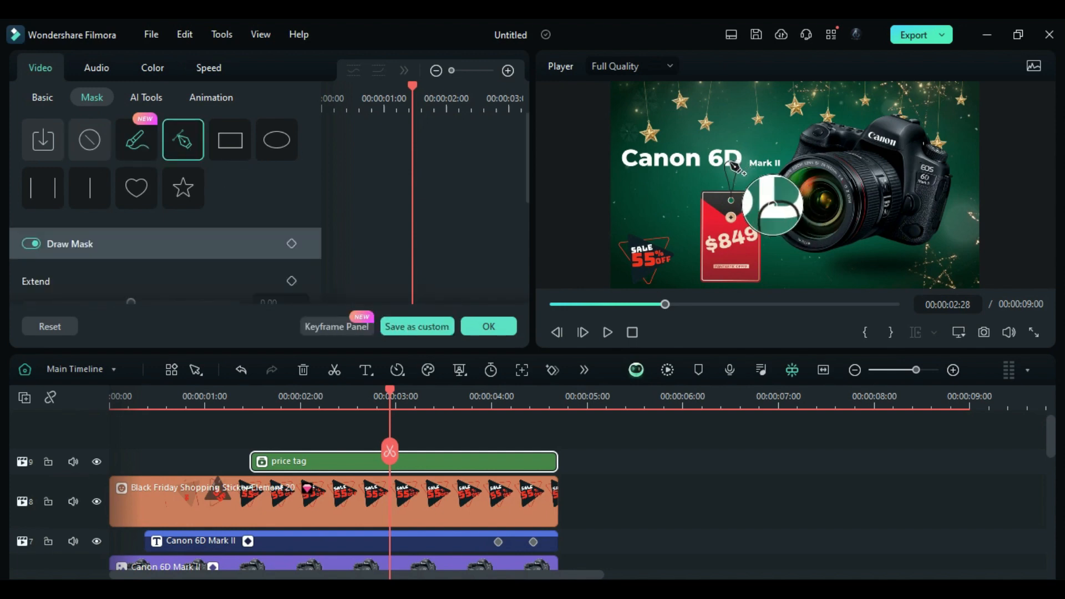
scroll(731, 164, up, 5)
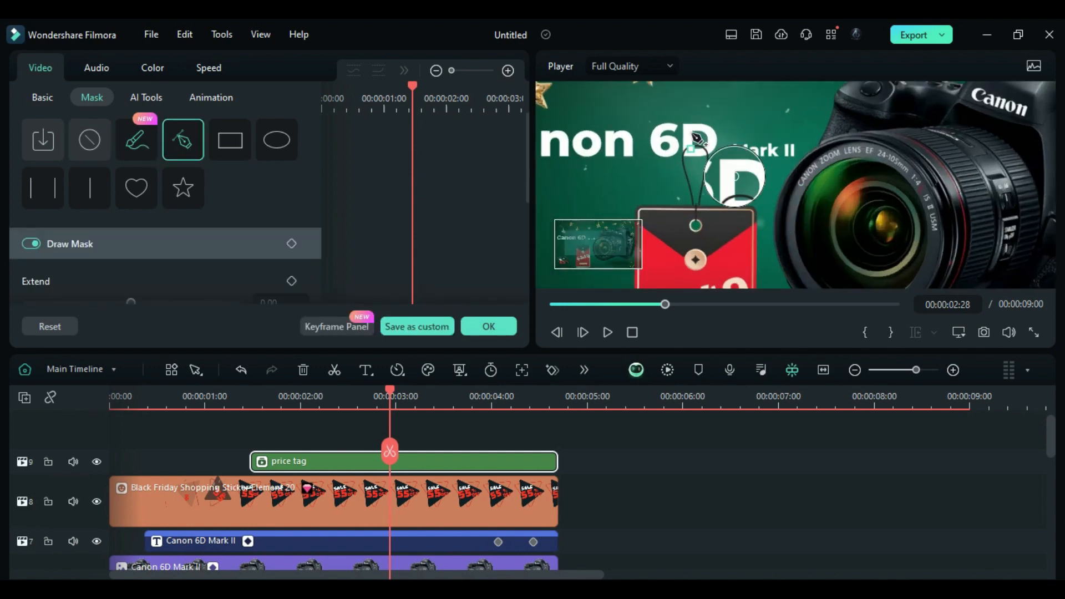
click(691, 148)
click(686, 134)
click(669, 137)
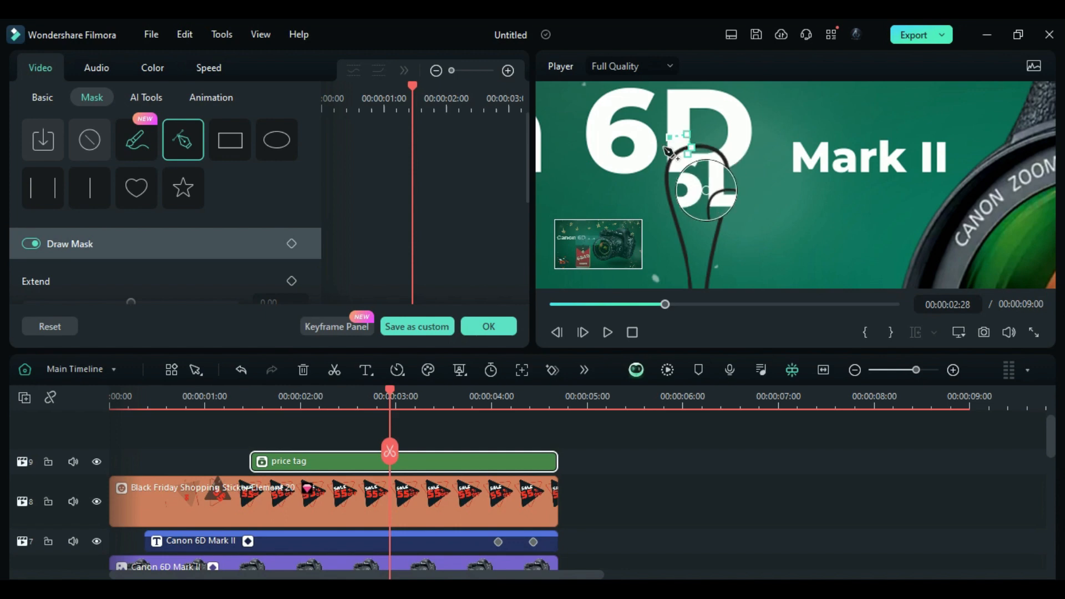
click(661, 148)
click(668, 171)
click(690, 172)
click(688, 154)
Invert the drawn mask and refine its points so the string passes behind the letter D
scroll(298, 249, down, 3)
click(293, 254)
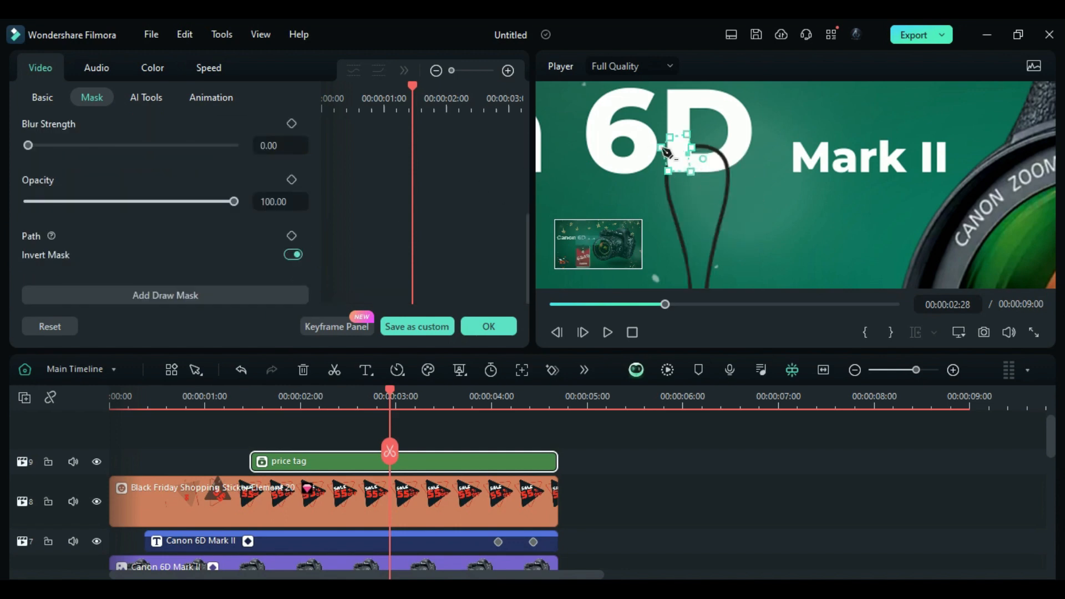
drag(664, 171, 665, 173)
drag(666, 146, 667, 144)
click(775, 200)
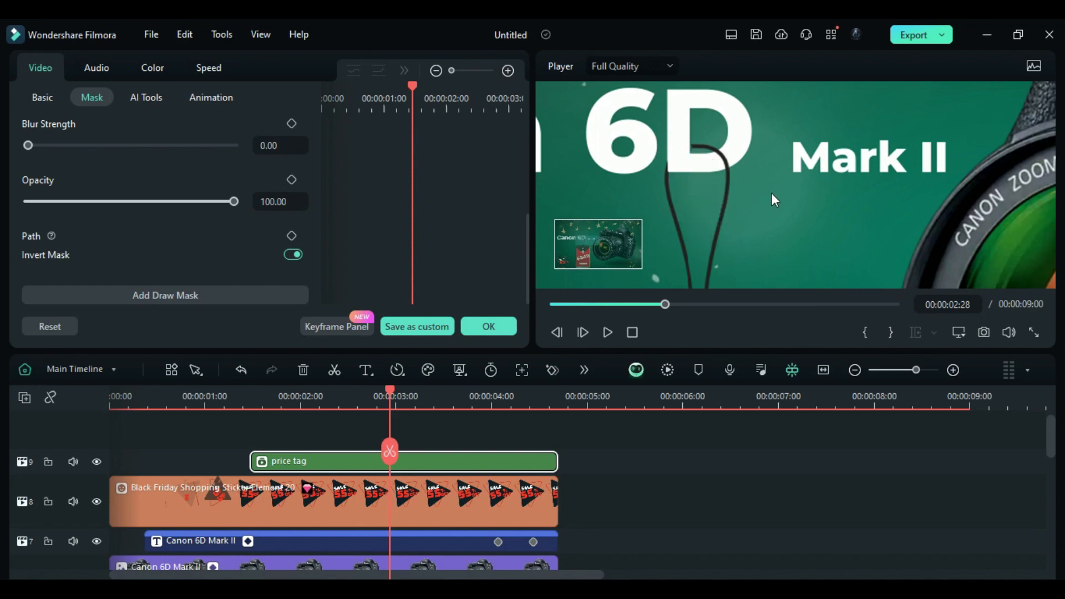
Set the price tag clip's Y position to -4 px and fit the preview to the player
click(45, 98)
scroll(199, 205, up, 3)
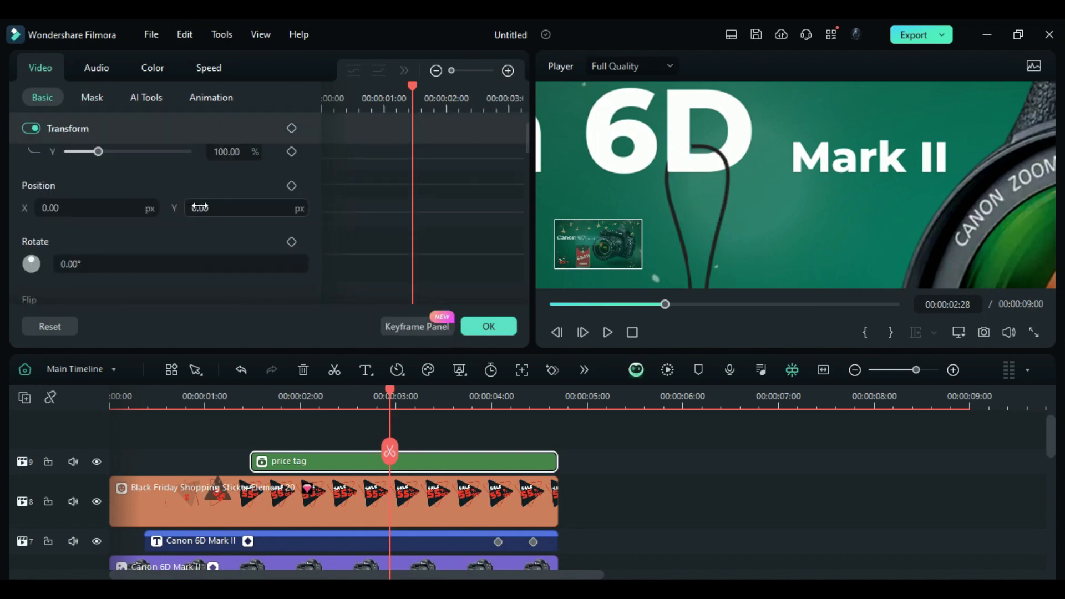
drag(205, 208, 209, 208)
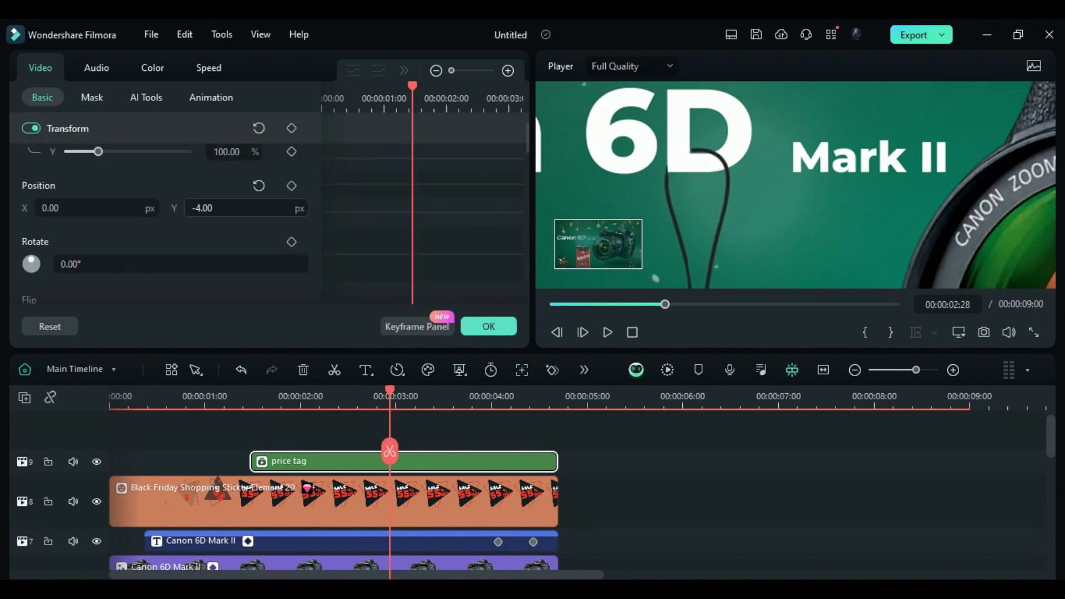
click(488, 326)
click(959, 332)
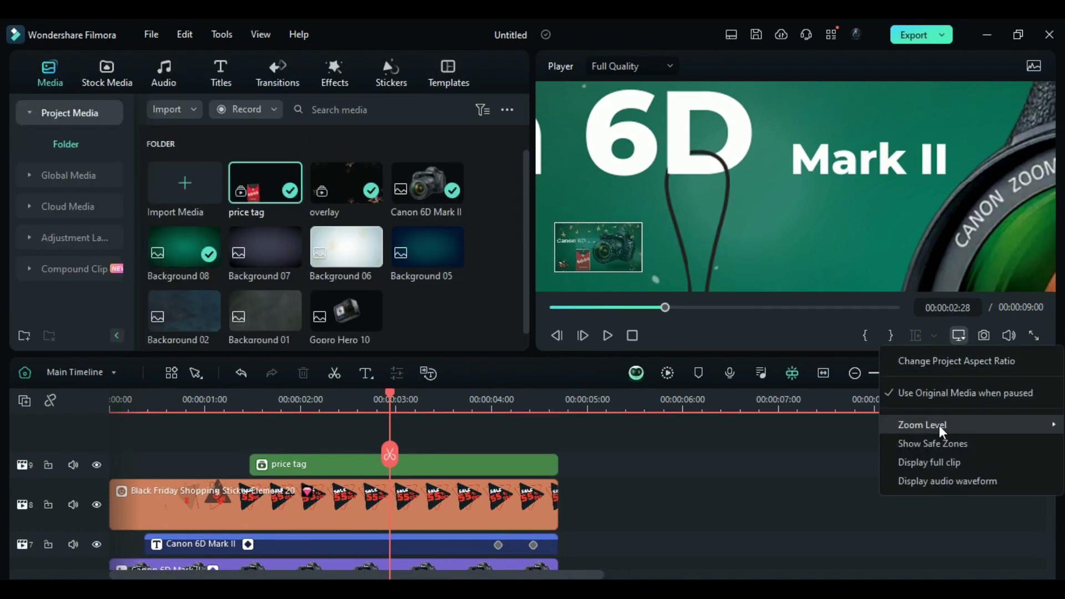
mouse_move(922, 424)
click(719, 425)
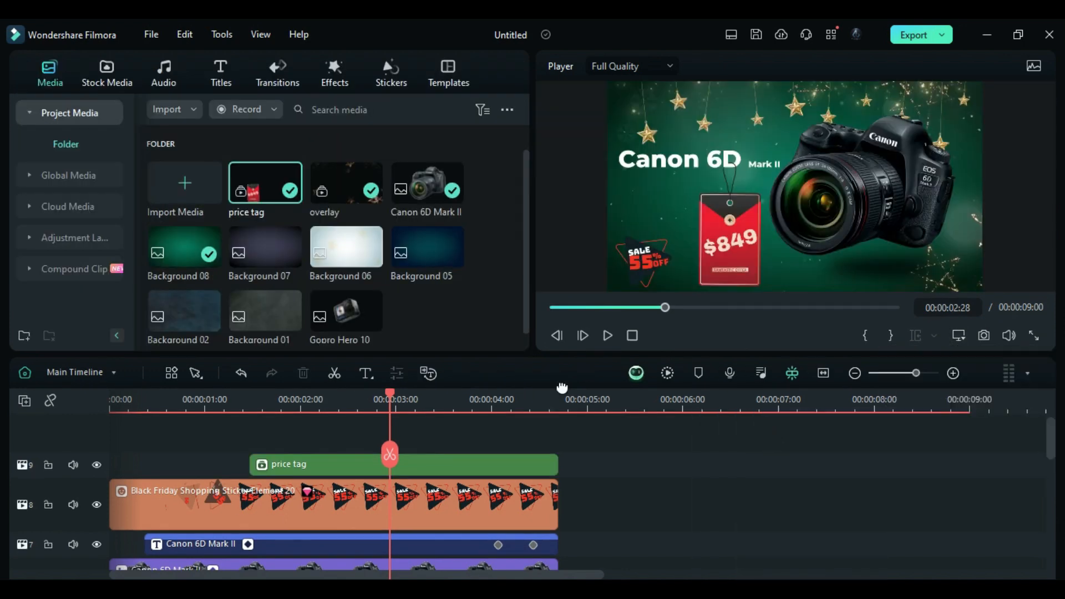
Combine the price tag, sticker, title, camera and shadow clips into a compound clip named "Product 01"
scroll(560, 461, down, 3)
drag(583, 523, 408, 509)
scroll(472, 491, up, 3)
scroll(422, 513, down, 2)
scroll(427, 514, up, 2)
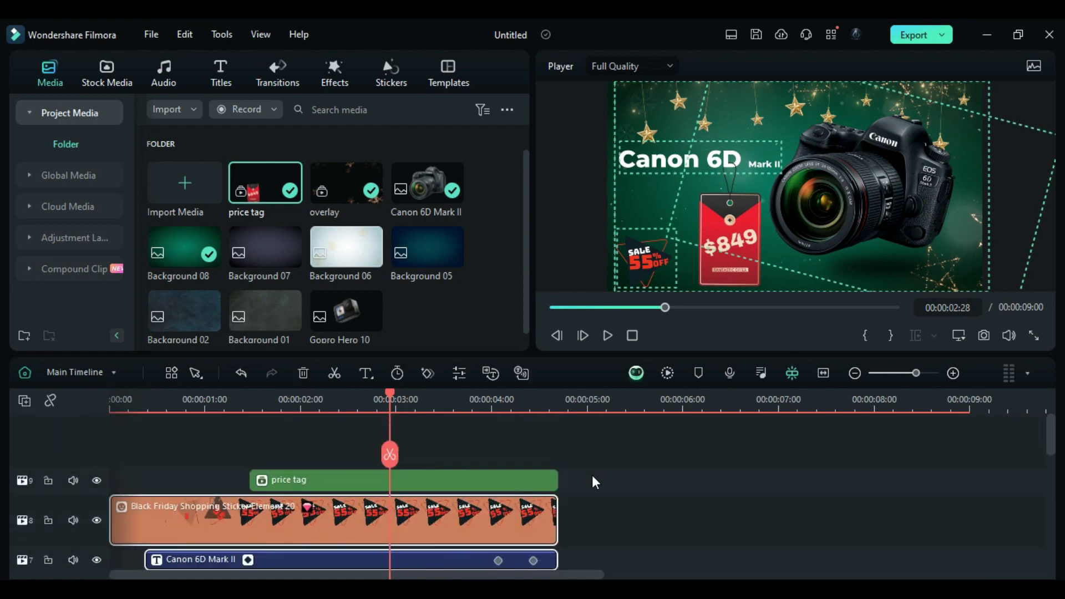
right_click(522, 520)
click(593, 106)
text(Producr)
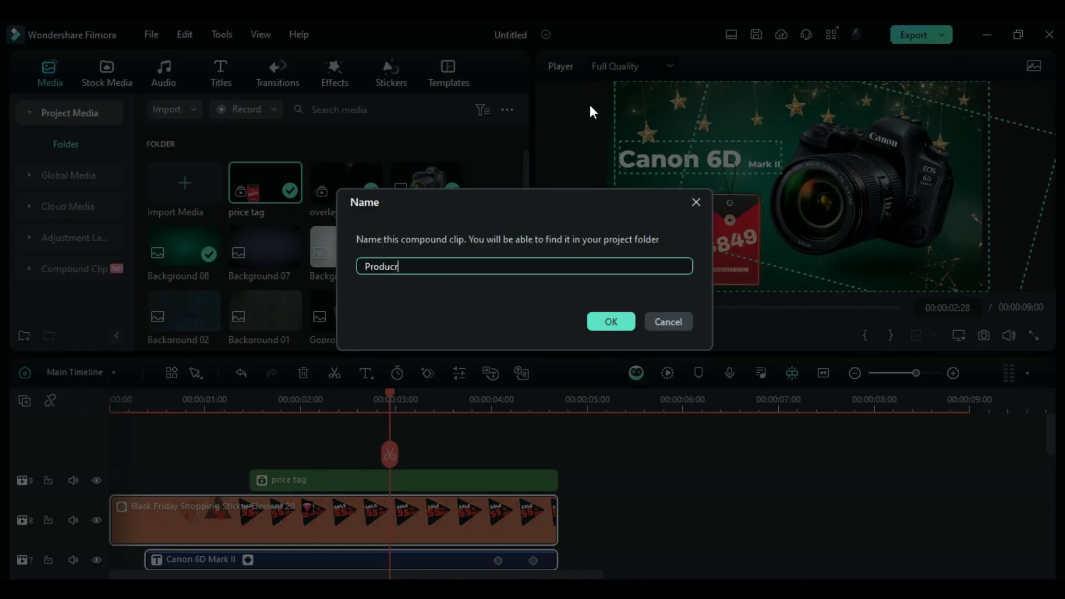
text( 01)
key(Return)
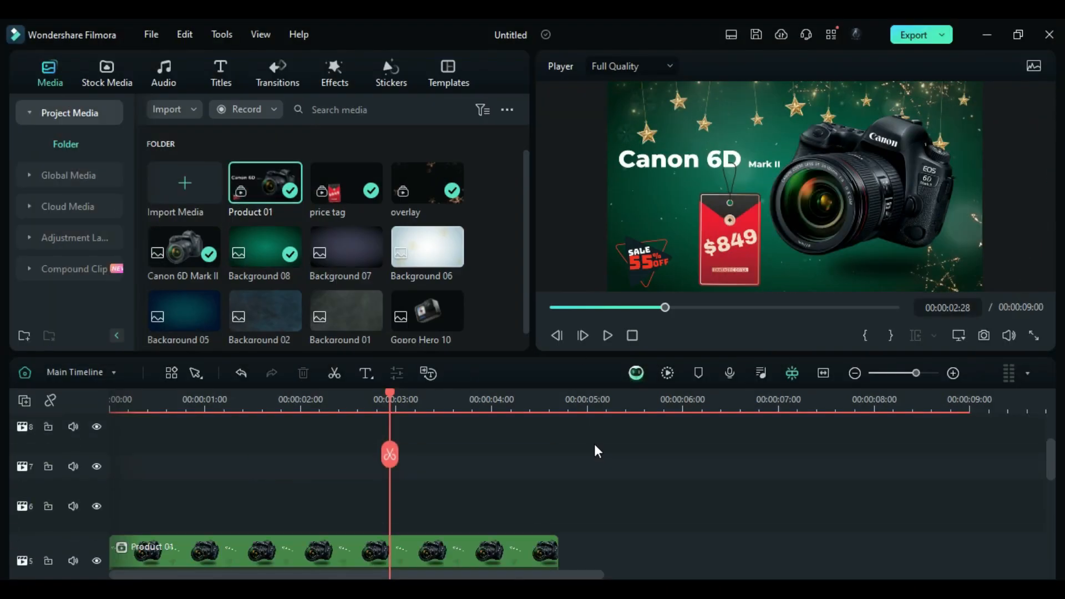
Paste the copied product clips at 00:00:04:21 and extend the overlay and background clips to end with them at 00:00:09:12
click(559, 411)
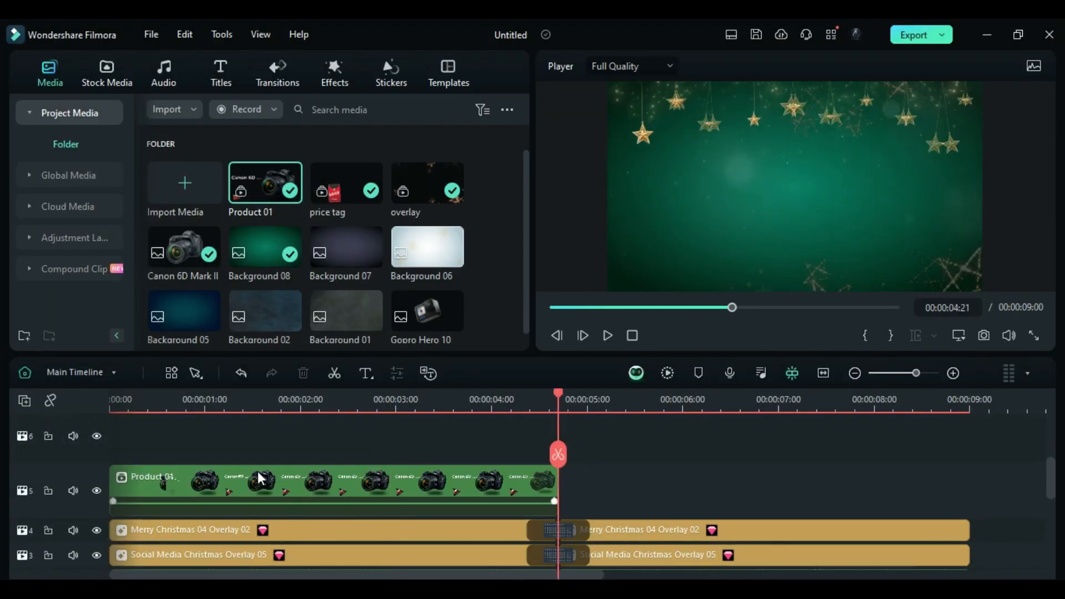
key(ctrl+v)
scroll(1022, 497, down, 4)
drag(967, 522, 975, 542)
drag(967, 453, 1008, 477)
drag(968, 525, 1008, 527)
scroll(988, 527, down, 1)
drag(968, 552, 1008, 555)
click(977, 401)
scroll(999, 483, up, 2)
click(992, 400)
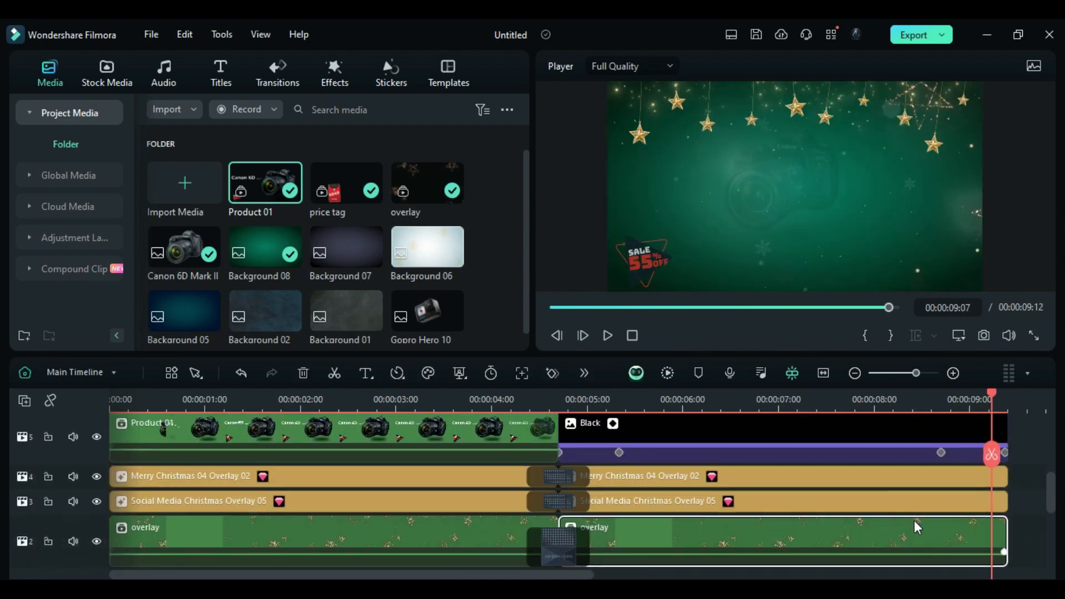
Replace the pasted Canon 6D Mark II image on track 6 with the Gopro Hero 10 image, keeping its keyframes
scroll(624, 431, up, 2)
click(596, 395)
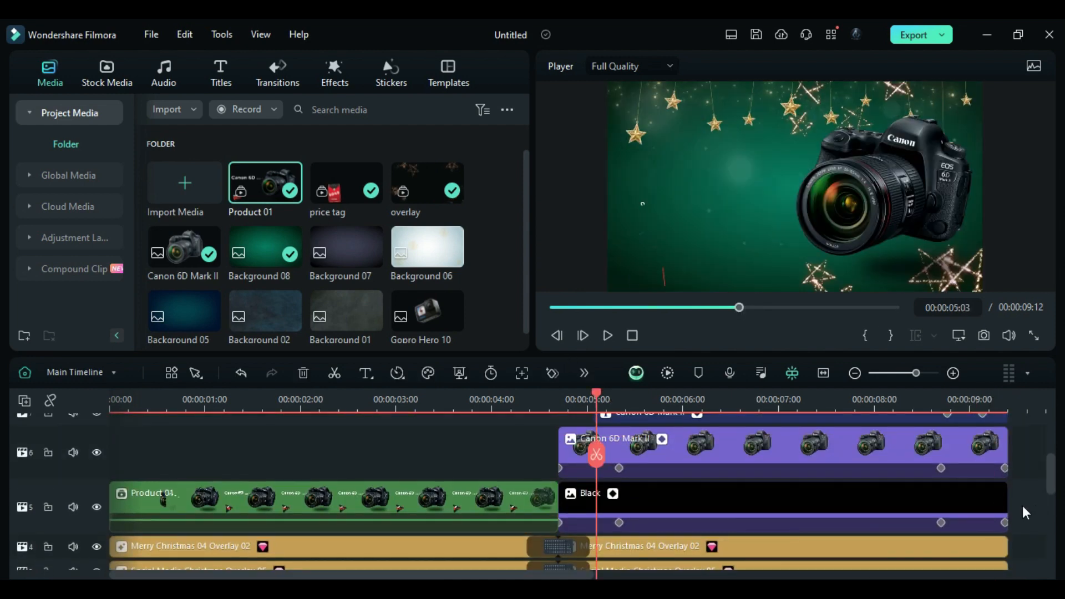
scroll(753, 430, up, 1)
click(753, 473)
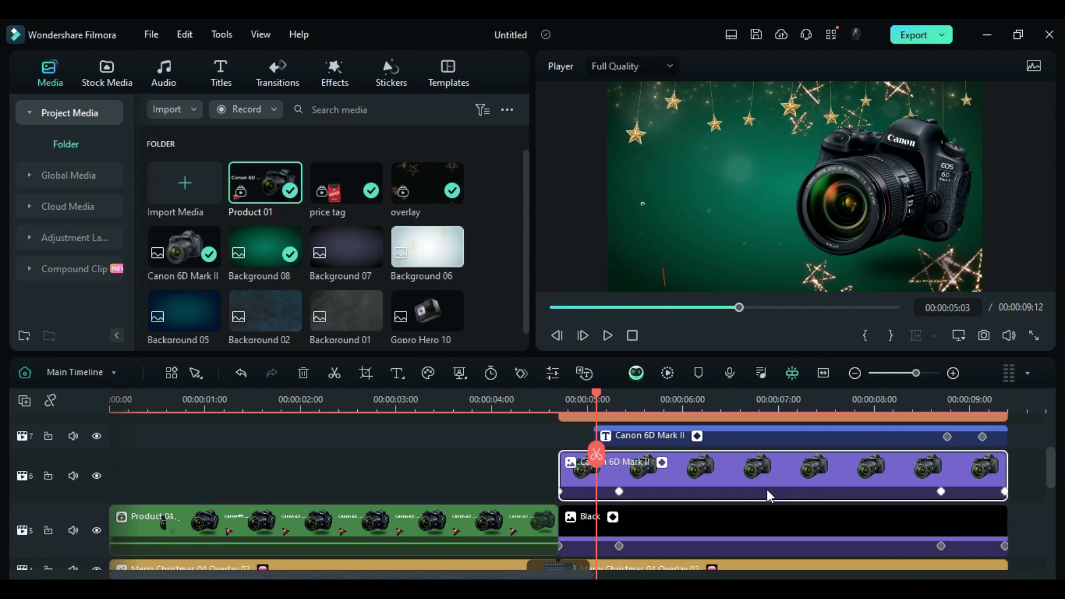
scroll(322, 294, down, 1)
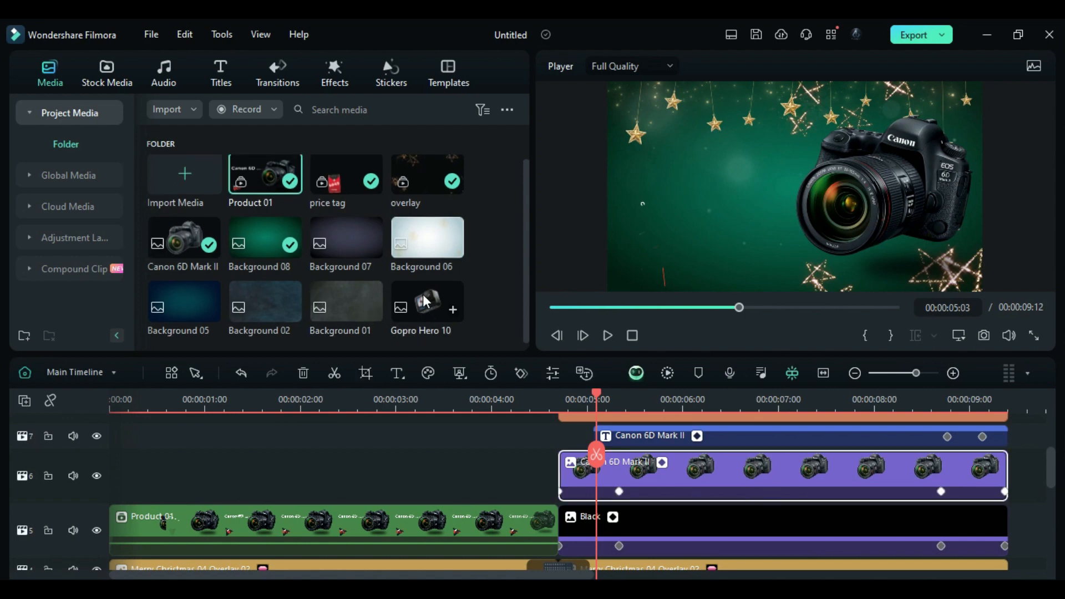
drag(425, 301, 675, 489)
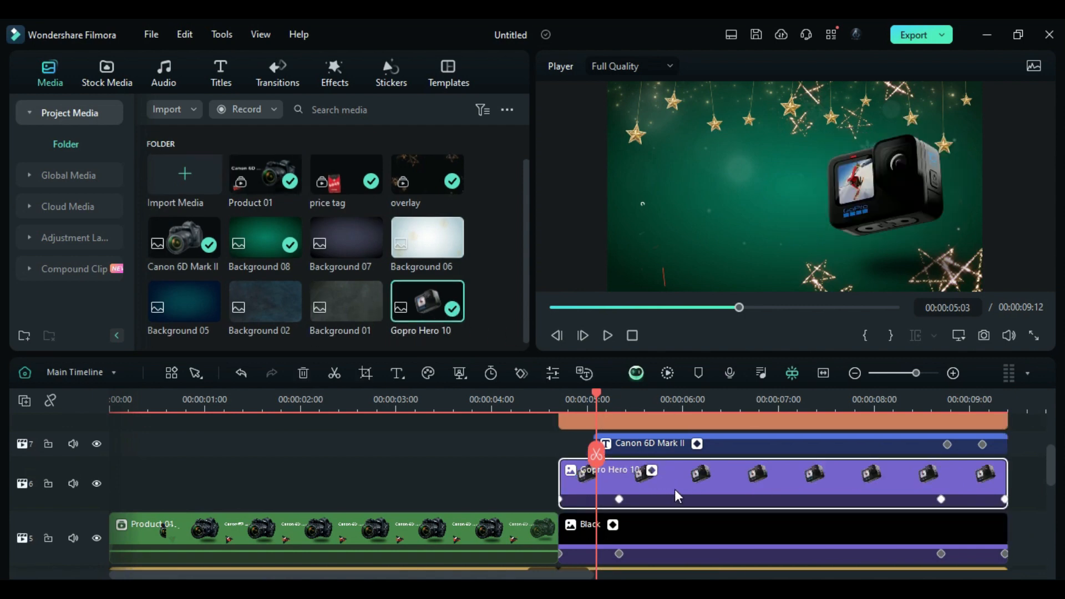
Set the Gopro Hero 10 image's scale to 115% at the 00:00:05:10 keyframe
click(624, 410)
double_click(648, 478)
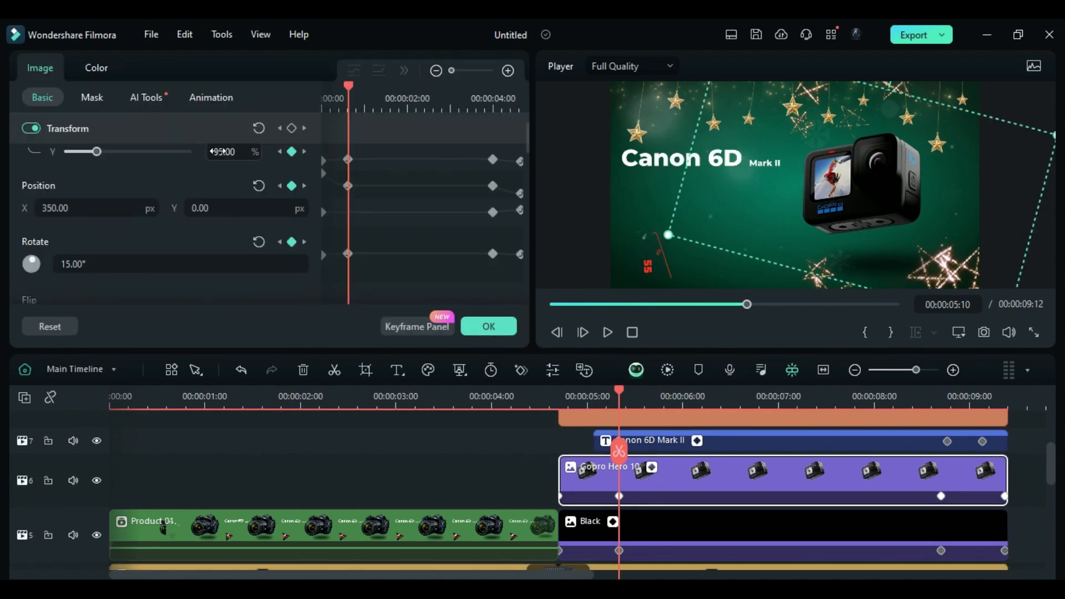
click(219, 151)
text(115)
key(Return)
Set the Gopro Hero 10 image's scale to 115% at the 00:00:08:21 keyframe
click(941, 404)
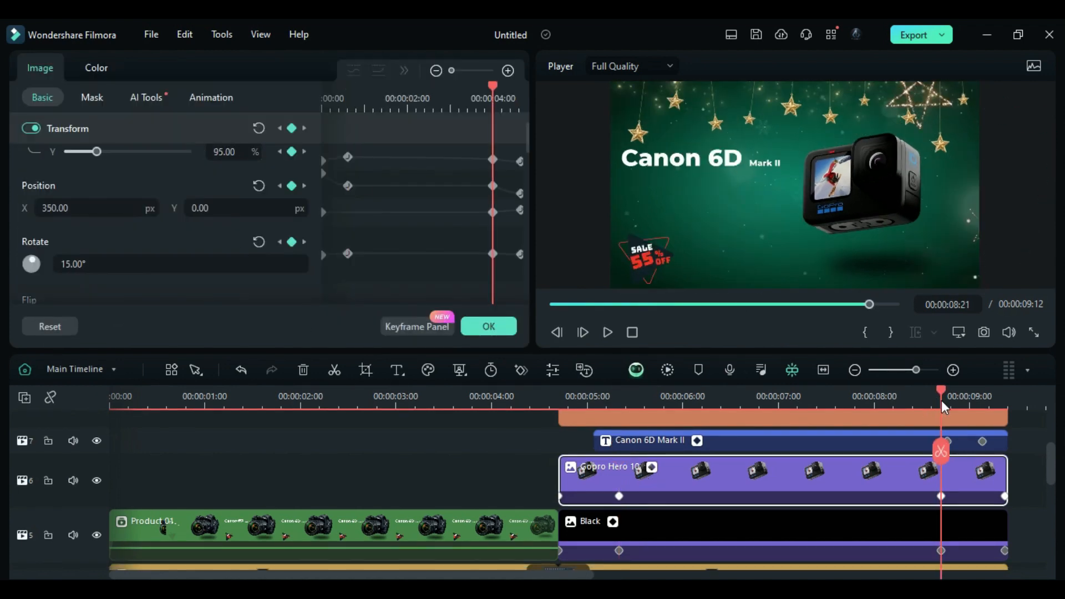
click(233, 152)
text(115)
key(Return)
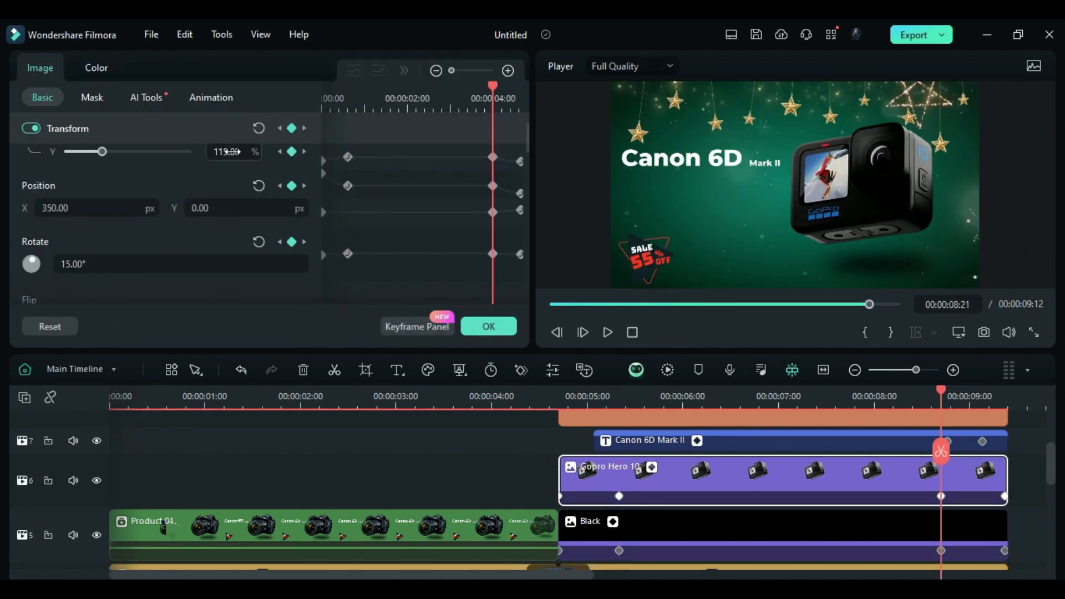
Replace the Canon title text on track 7 with "GoPro Hero 11" and set the "11" to font size 30
click(692, 404)
click(663, 441)
text(Go)
drag(50, 188, 75, 166)
text(Pro Hero 11)
double_click(130, 232)
text(30)
key(Return)
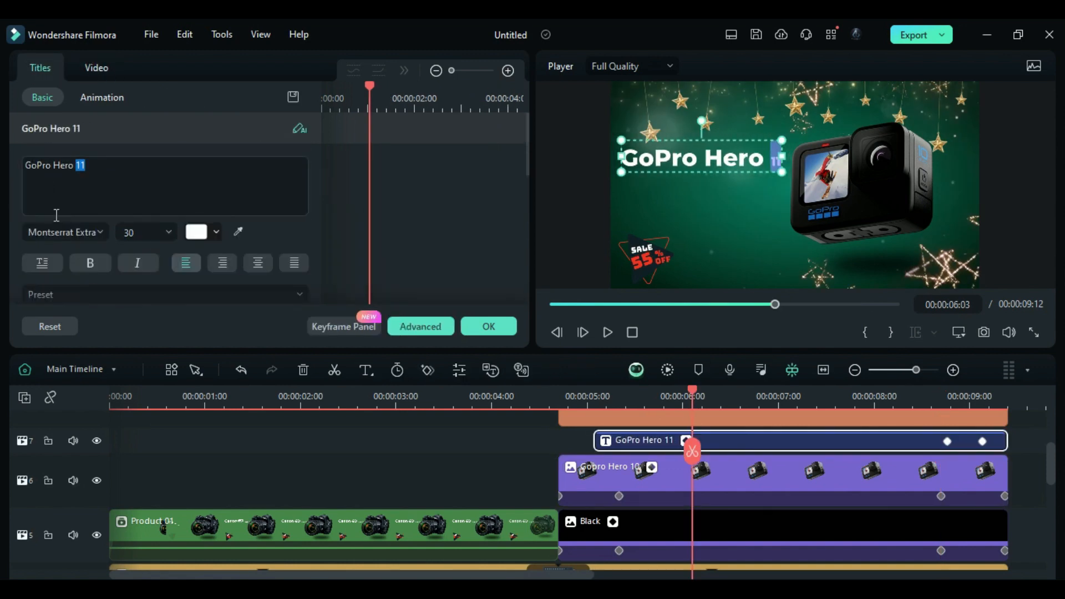
Nudge the GoPro Hero 11 title slightly to the right in the frame
scroll(57, 216, down, 10)
drag(69, 256, 80, 255)
scroll(741, 484, up, 3)
Copy the title from inside the price tag compound clip to track 9 of the main timeline, ending with the clips below it
click(408, 460)
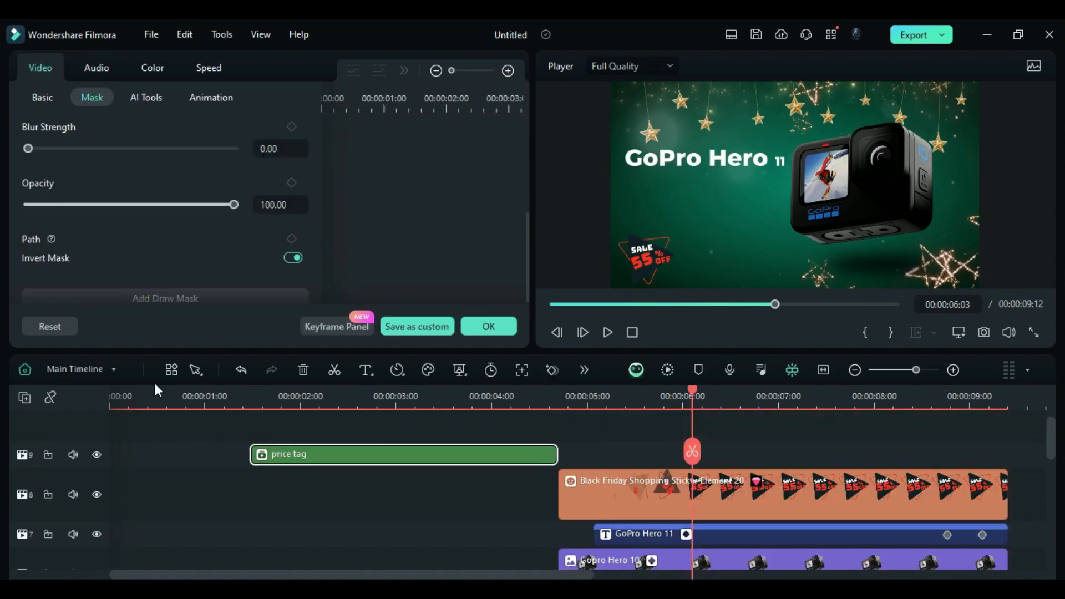
click(106, 371)
click(91, 449)
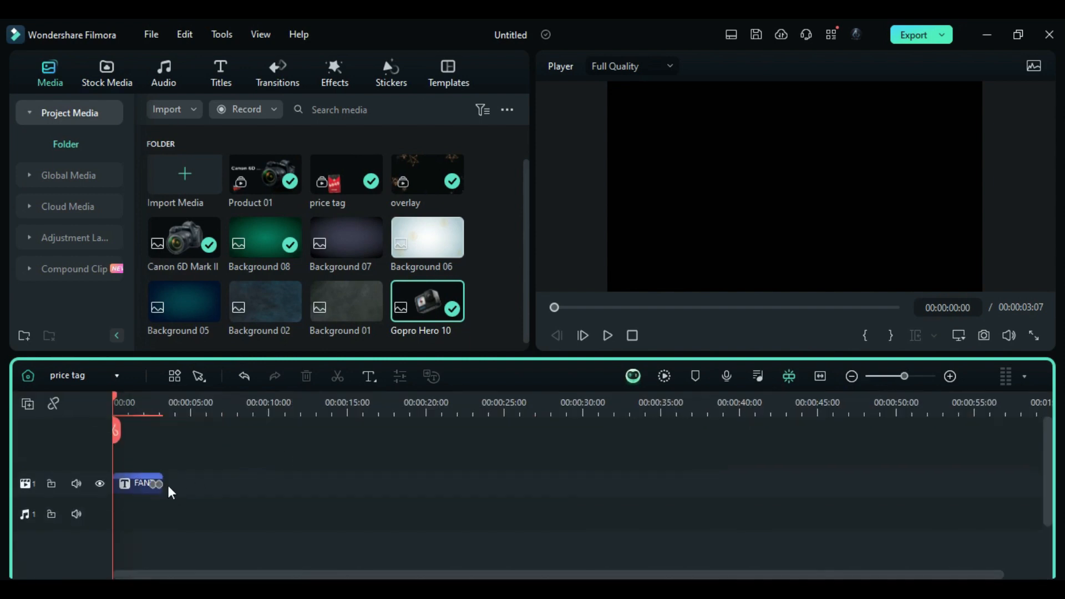
click(134, 488)
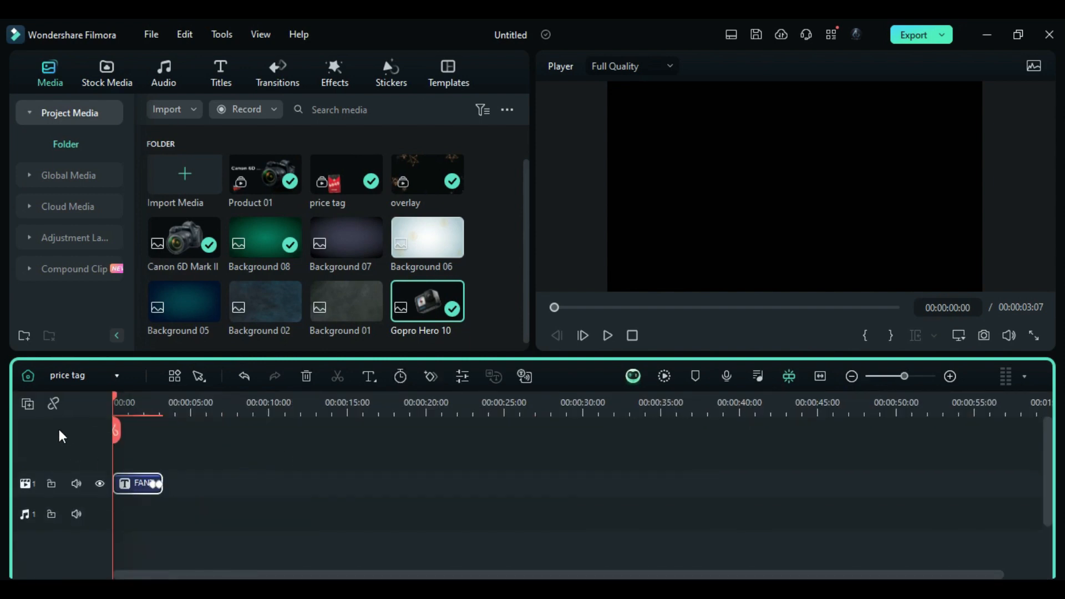
click(29, 377)
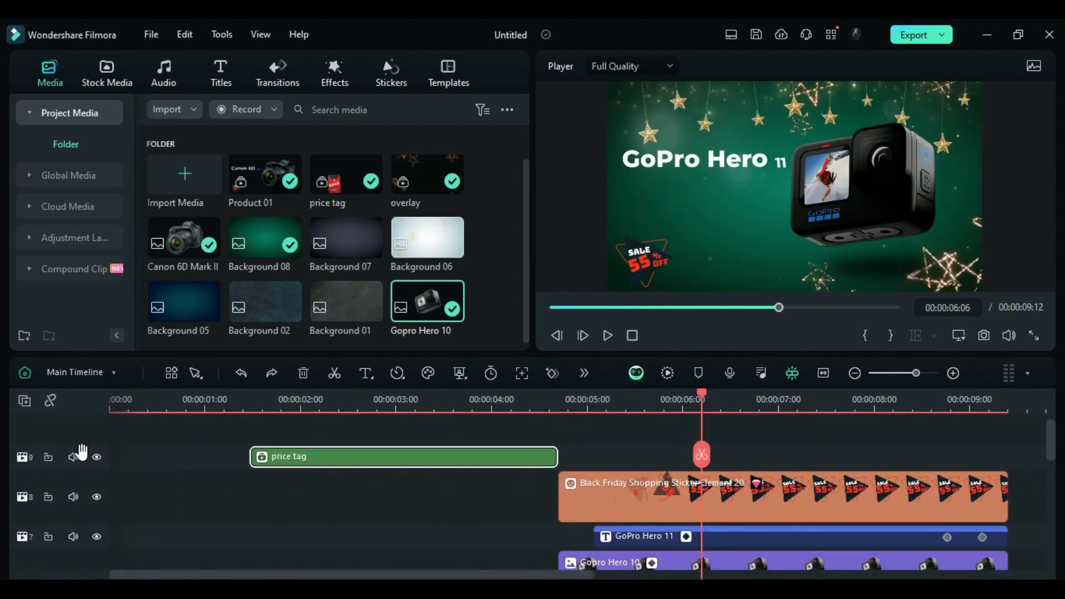
key(ctrl+v)
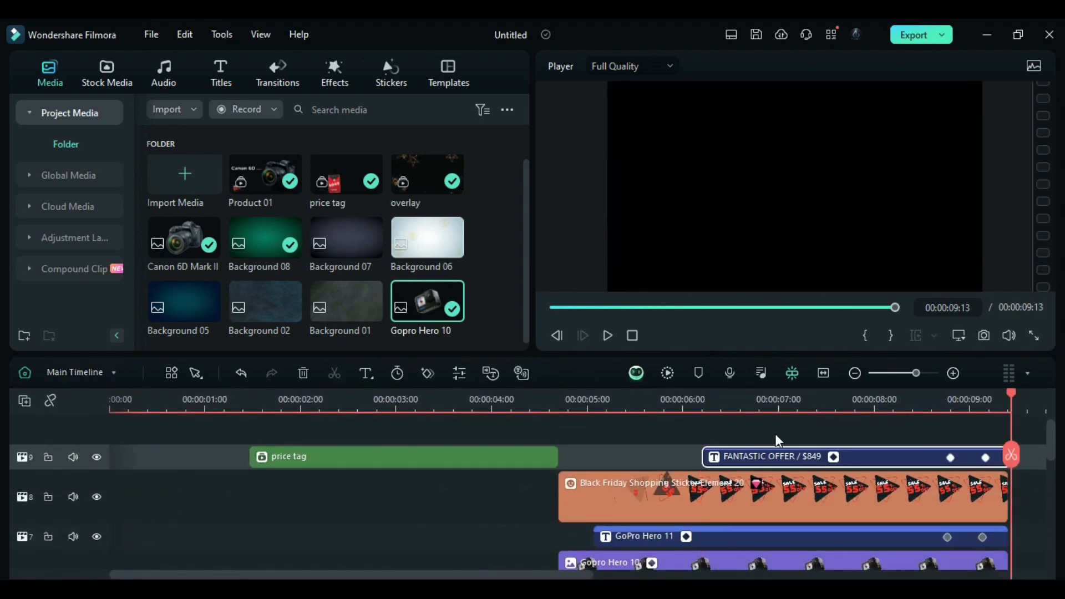
drag(795, 455, 788, 455)
Change the price in the pasted FANTASTIC OFFER title to $345
click(948, 408)
scroll(812, 487, up, 1)
double_click(814, 483)
click(71, 155)
triple_click(84, 266)
text($345)
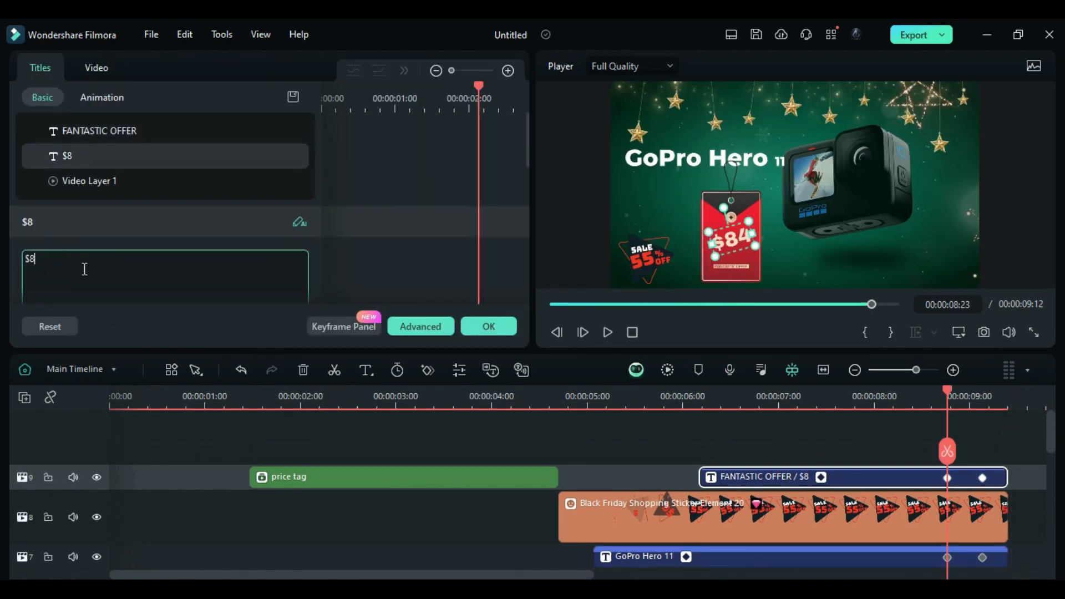
click(817, 437)
scroll(812, 444, down, 2)
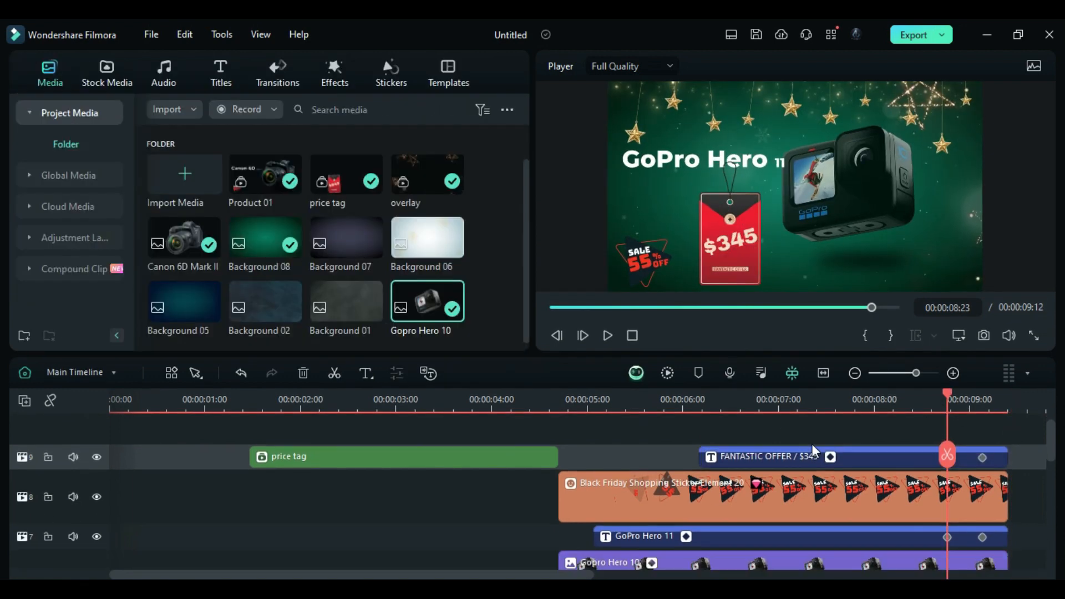
Set the GoPro Hero 11 title's X position to -496 px
click(821, 516)
double_click(745, 516)
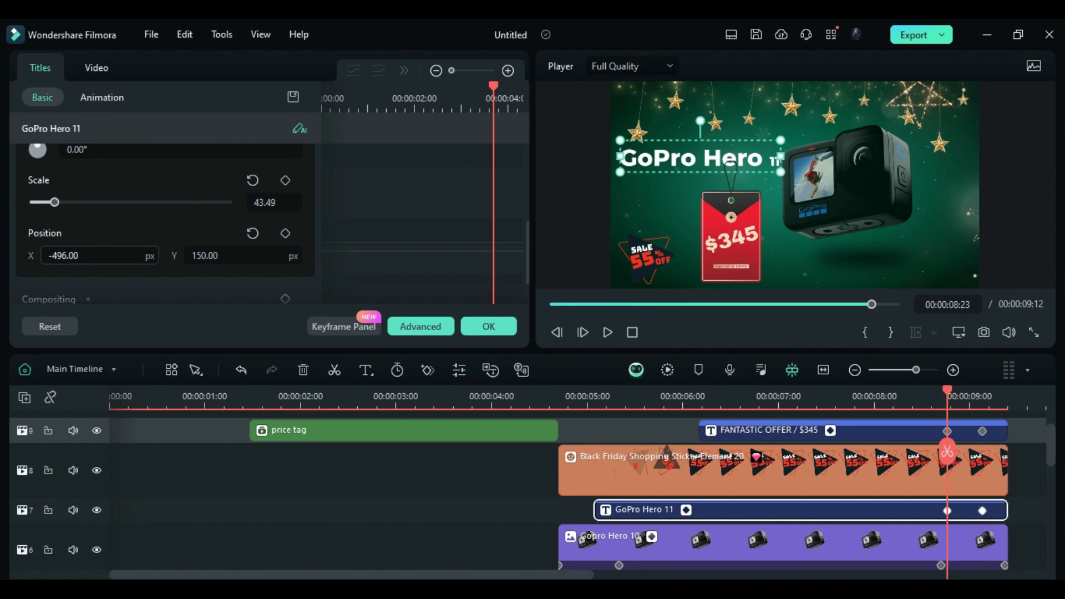
click(762, 489)
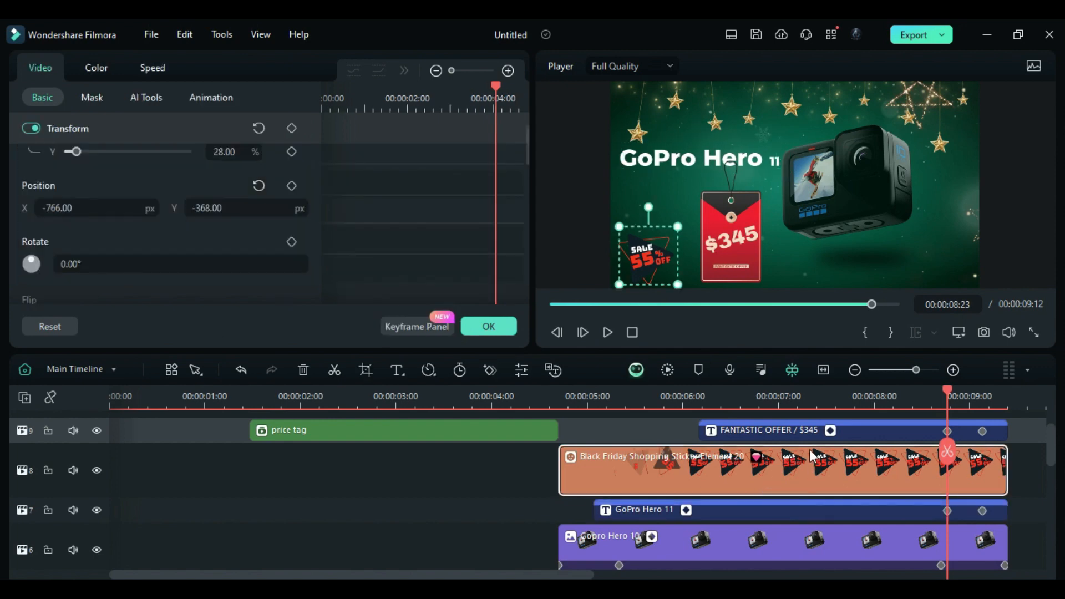
Move the $345 price tag title to X -442 px and Y -161 px
click(805, 432)
click(96, 67)
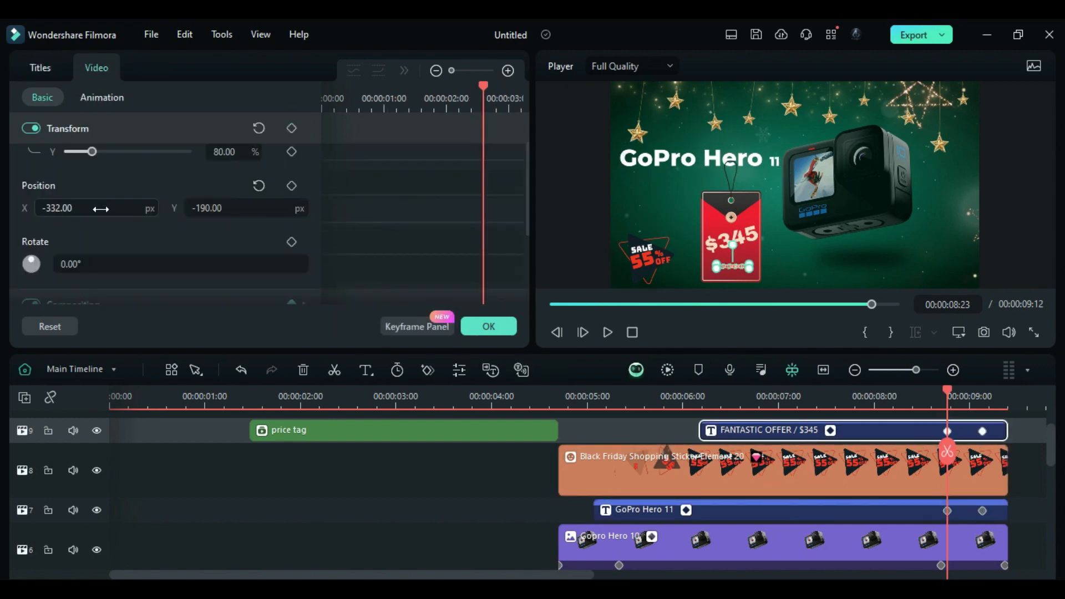
drag(101, 209, 71, 209)
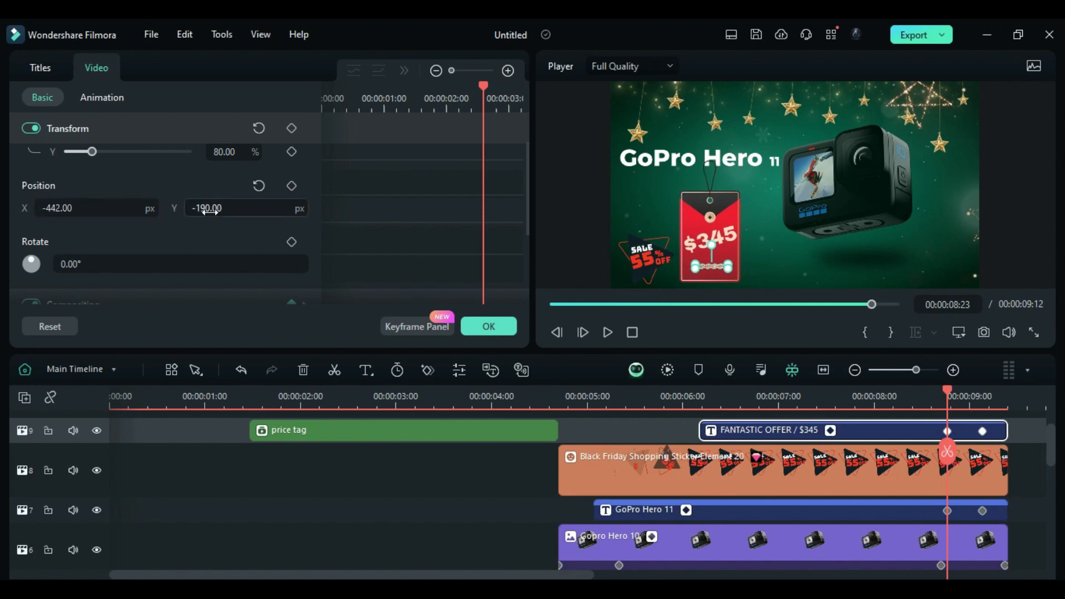
drag(208, 211, 216, 211)
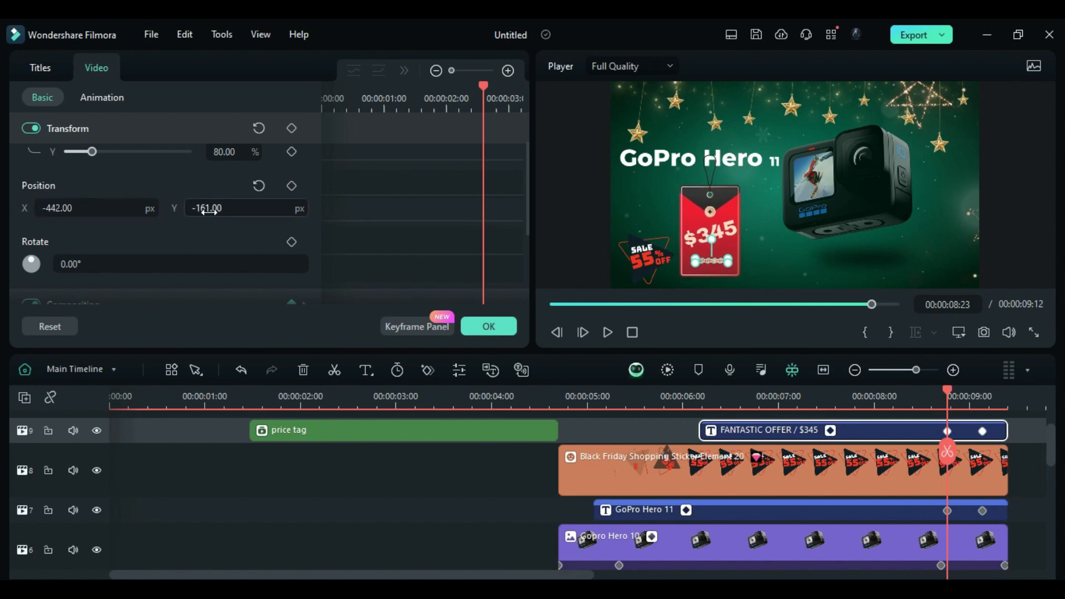
Convert the $345 price tag title into a compound clip named "price tag go pro"
right_click(734, 423)
click(787, 95)
text(price tage)
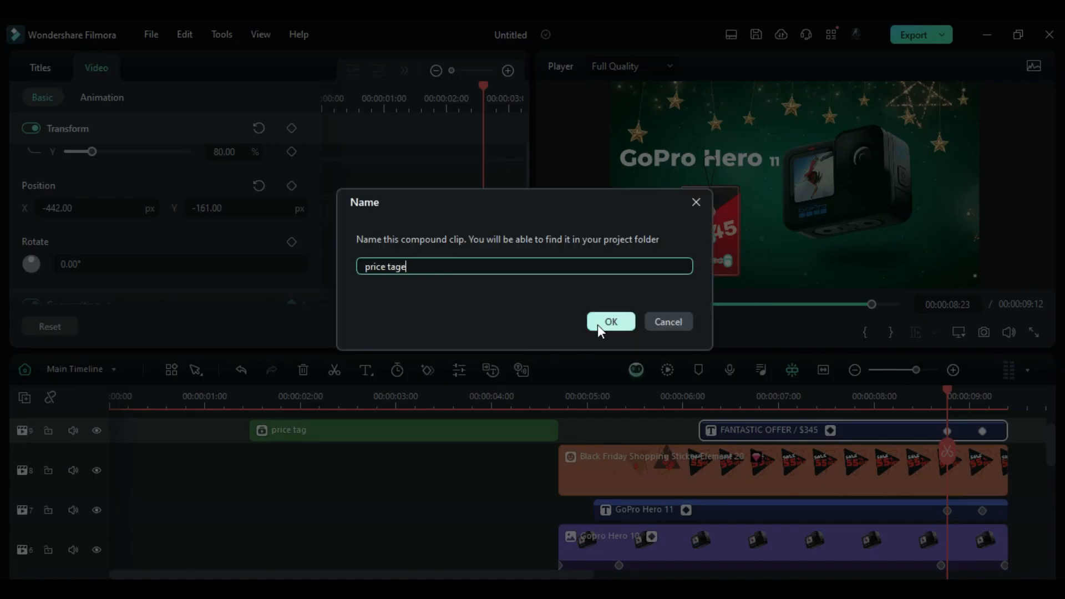
key(BackSpace)
text(go pro)
click(597, 325)
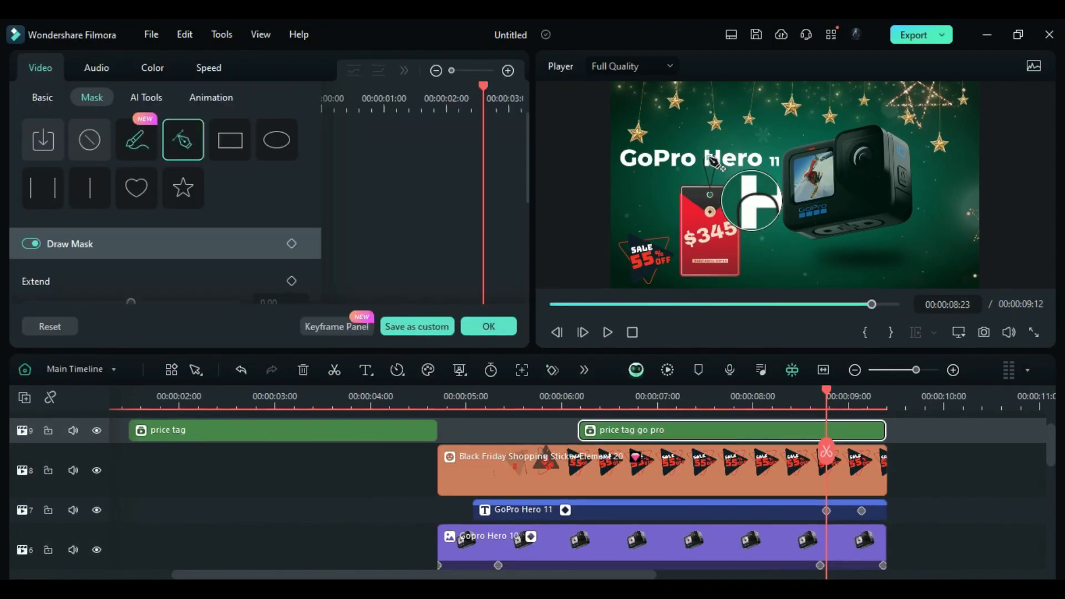
Draw an inverted mask on the price tag go pro clip so its string loops behind the letter H
scroll(670, 124, up, 3)
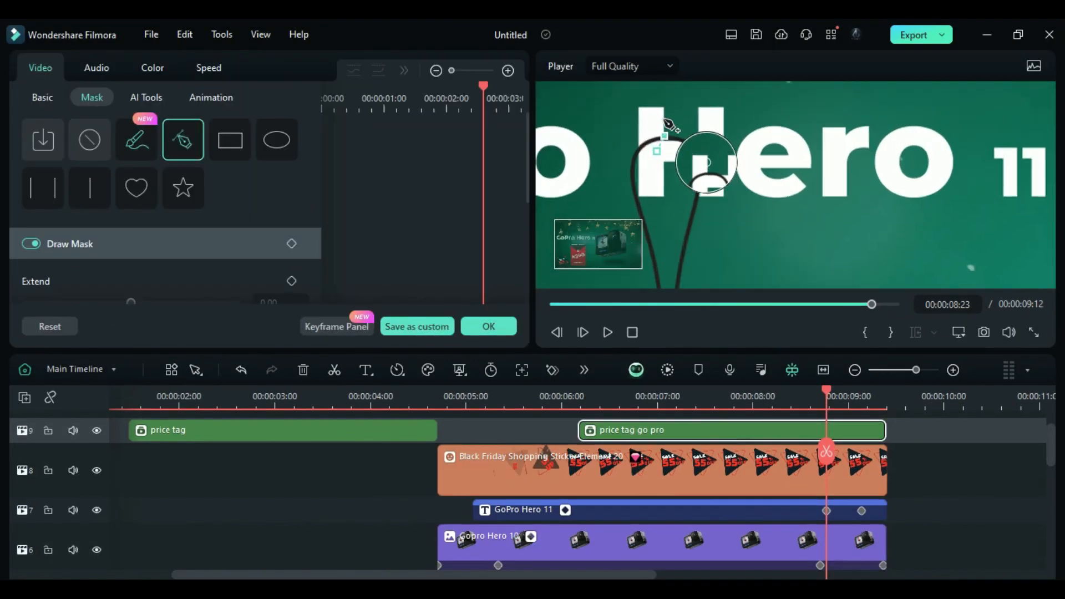
click(640, 167)
click(657, 151)
scroll(166, 249, down, 5)
click(293, 255)
drag(641, 166, 664, 145)
drag(826, 402, 755, 403)
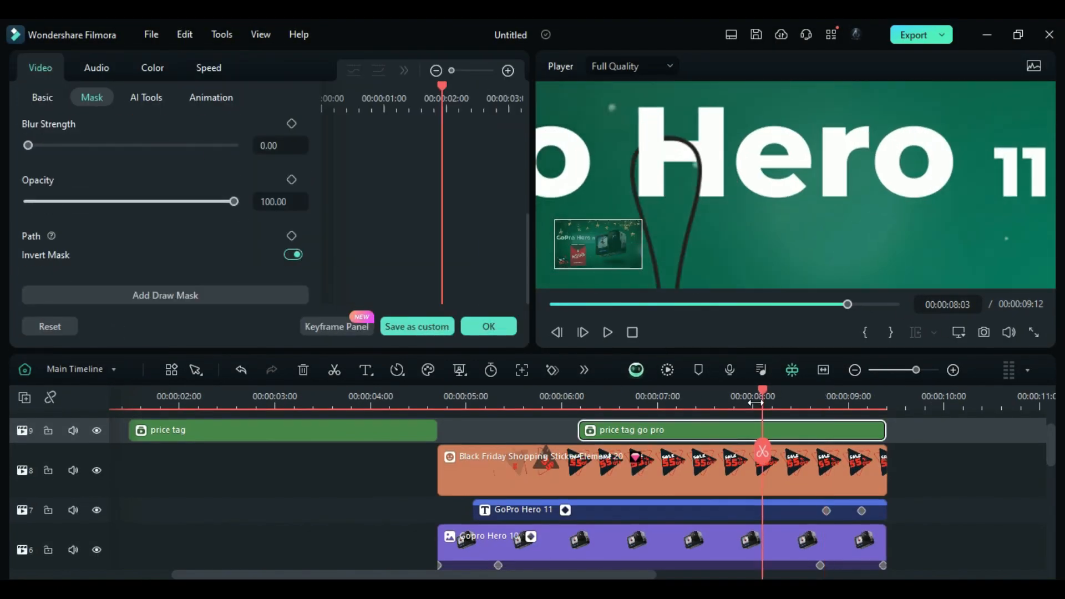
click(959, 332)
click(905, 352)
Combine the GoPro image, title, sale sticker and Black clips on tracks 5 to 8 into a compound clip named "Product 2"
scroll(923, 548, down, 2)
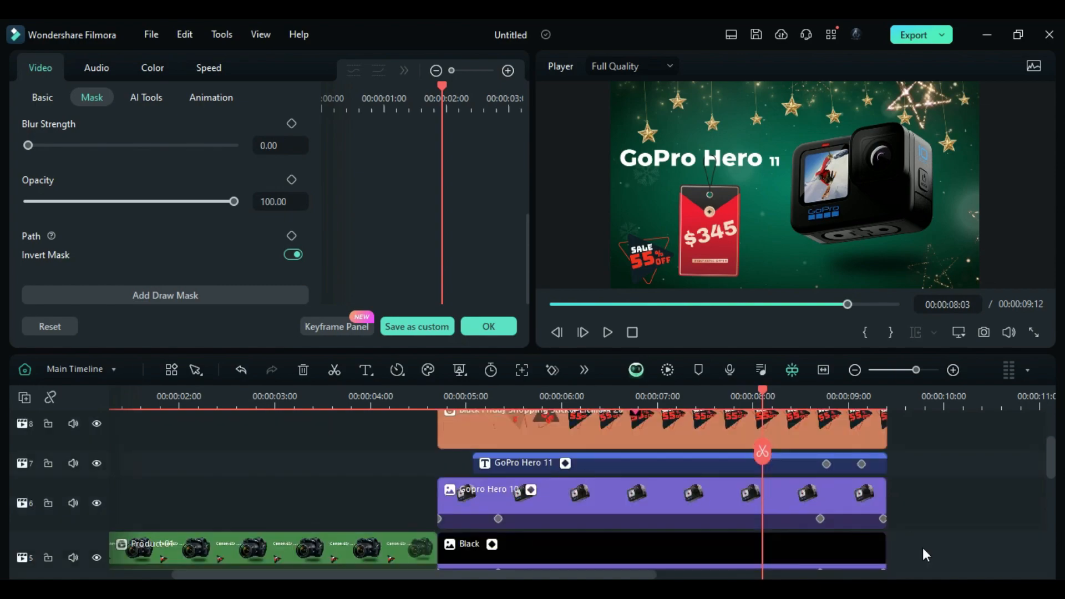
scroll(923, 547, down, 2)
drag(907, 526, 585, 465)
right_click(586, 465)
click(648, 105)
triple_click(487, 268)
text(P)
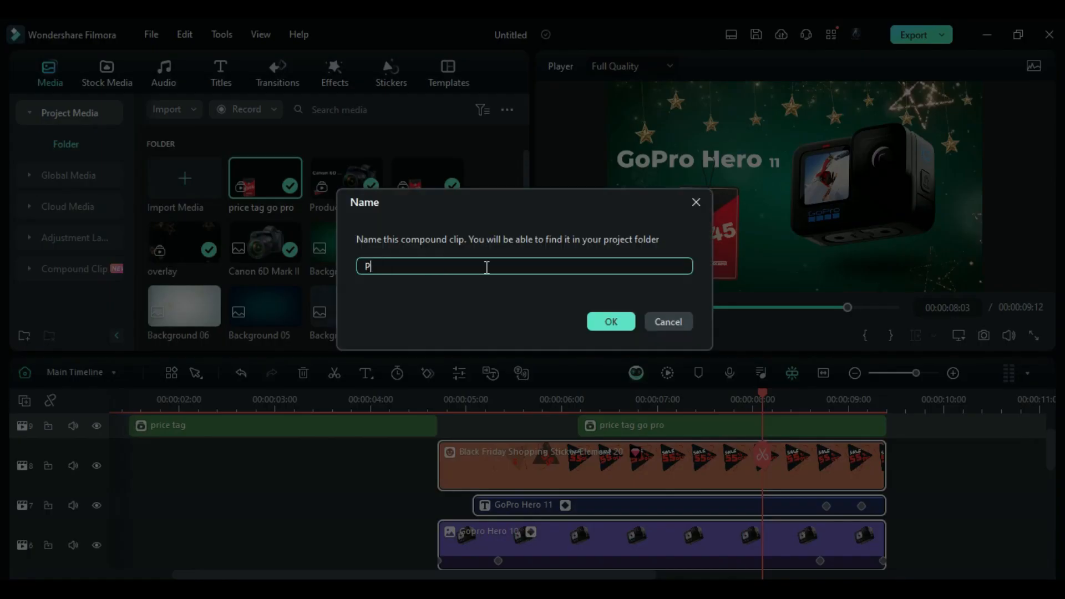
text(roduct 2)
click(611, 321)
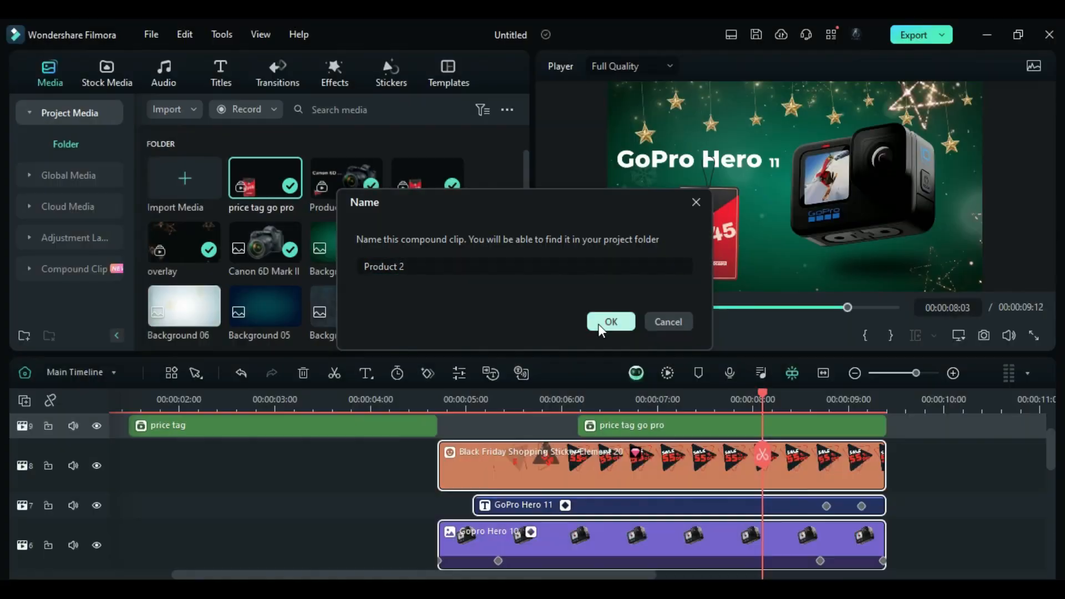
Move the Product 2 clip up to track 6, starting at 00:00:04:10 so it overlaps the end of Product 01
click(501, 400)
drag(502, 397, 524, 415)
scroll(554, 434, down, 1)
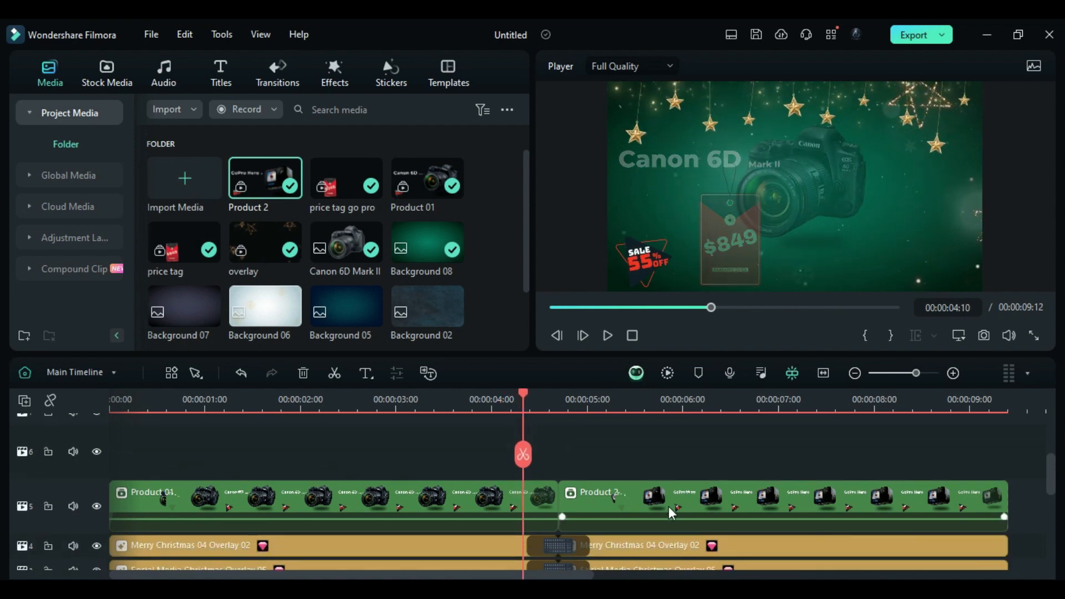
drag(668, 506, 645, 469)
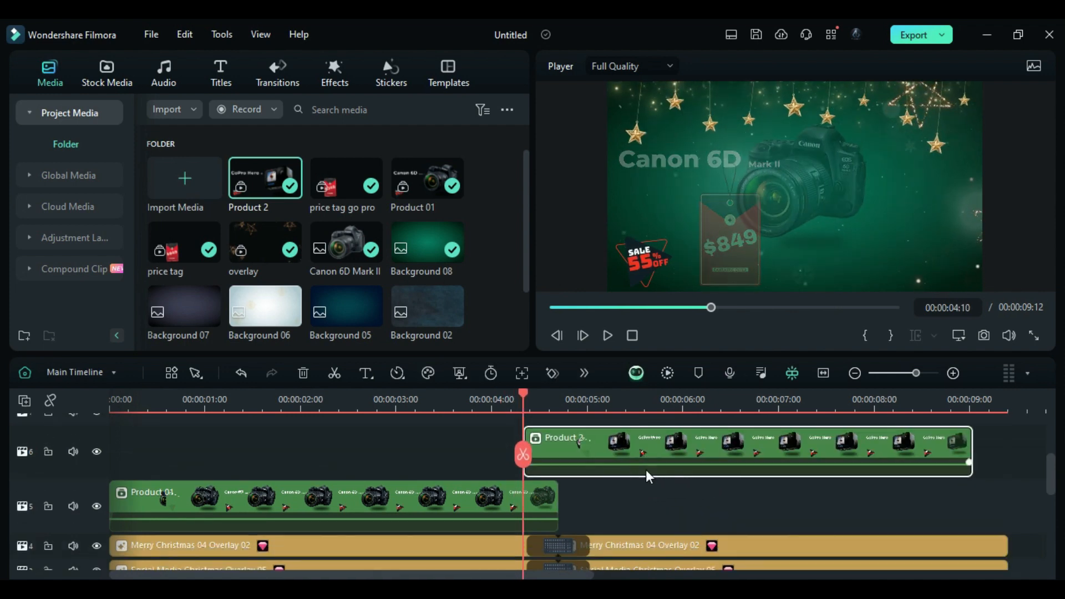
Move the price tag go pro clip down to track 7 and align its end with the end of Product 2
drag(525, 394, 587, 400)
scroll(794, 477, up, 3)
click(781, 495)
scroll(868, 523, down, 4)
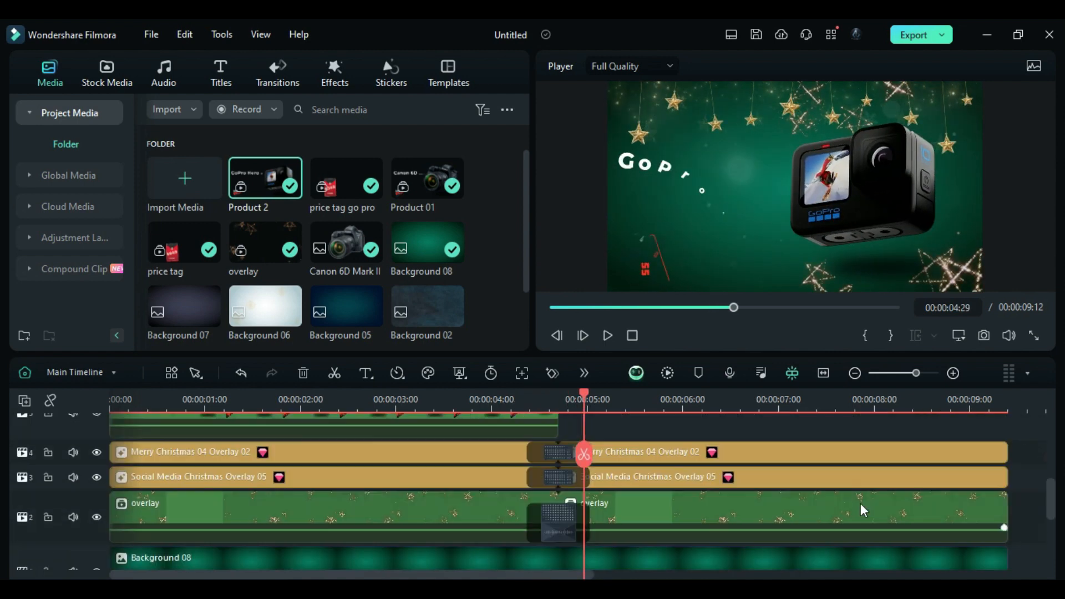
Trim the Christmas overlays, the overlay clip and Background 08 to end with Product 2 at 00:00:09:01
click(932, 452)
drag(991, 455, 968, 475)
double_click(991, 478)
drag(1003, 509, 971, 511)
scroll(971, 506, down, 2)
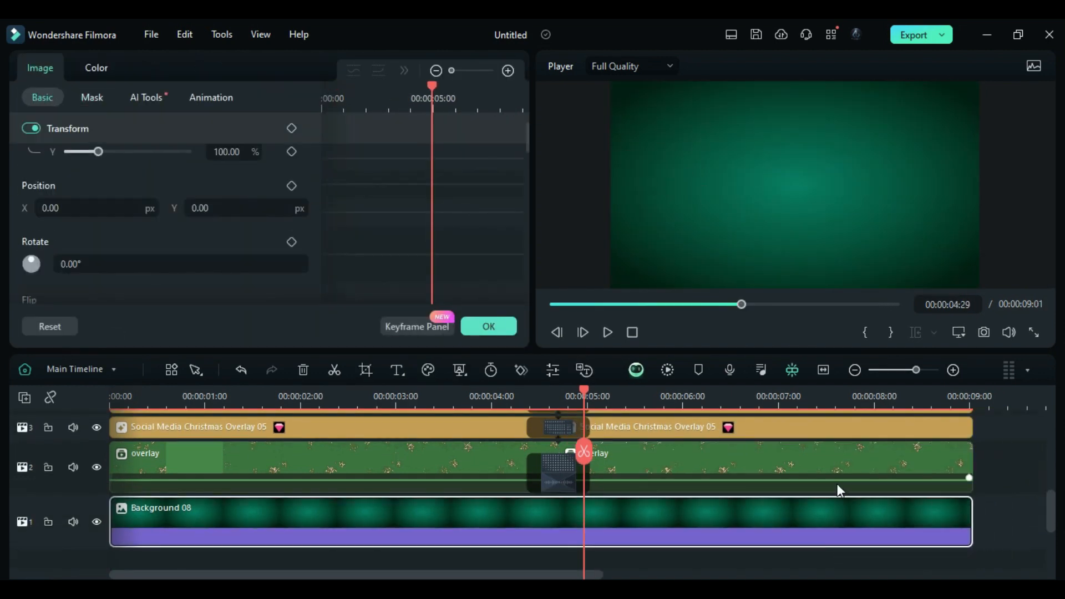
Keyframe the Product 2 clip's Sharpen at -100 at 00:00:04:10 and reset it to its default at 00:00:04:21
scroll(791, 496, up, 7)
scroll(788, 501, up, 1)
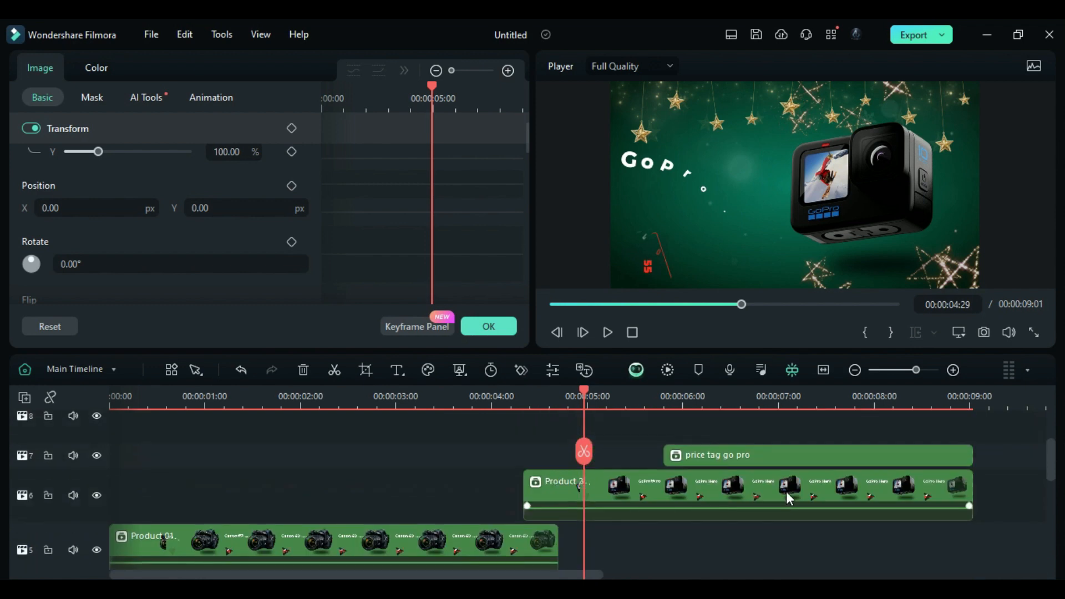
scroll(787, 491, down, 1)
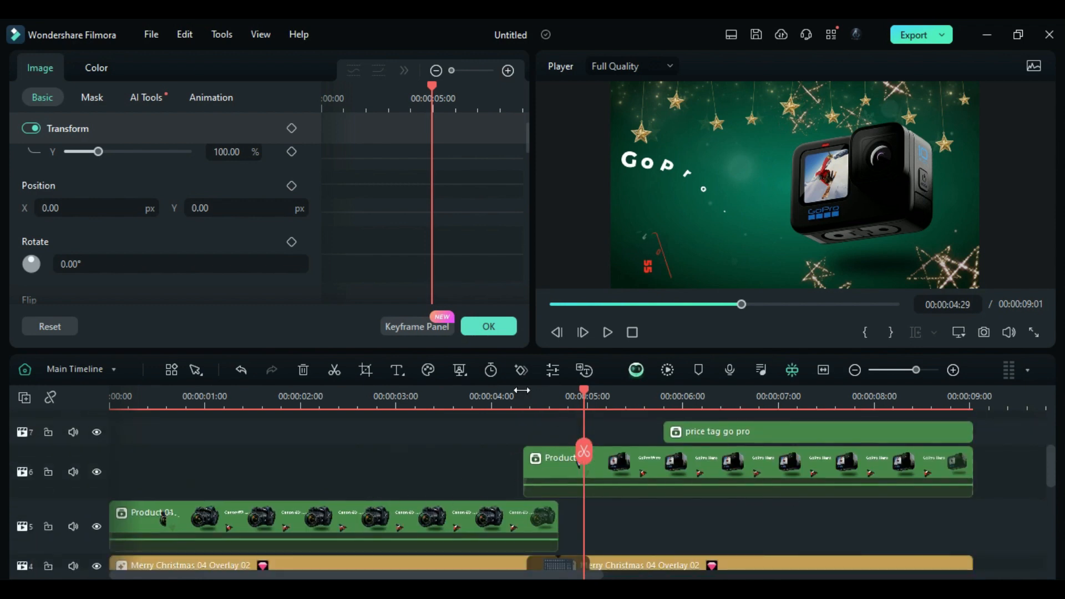
drag(521, 390, 524, 392)
click(554, 466)
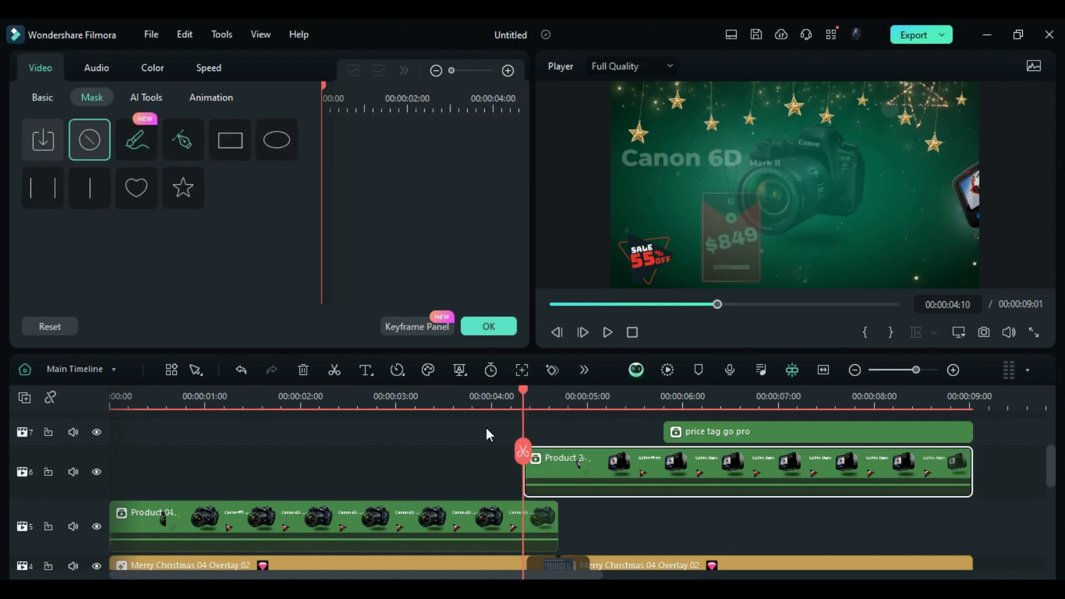
click(43, 98)
click(151, 71)
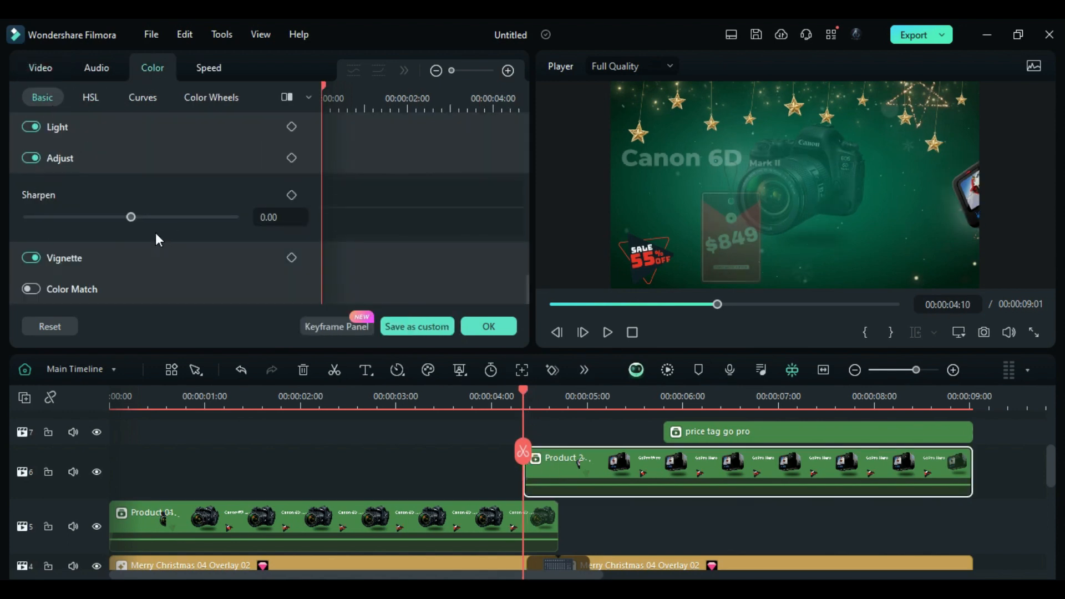
drag(131, 217, 21, 226)
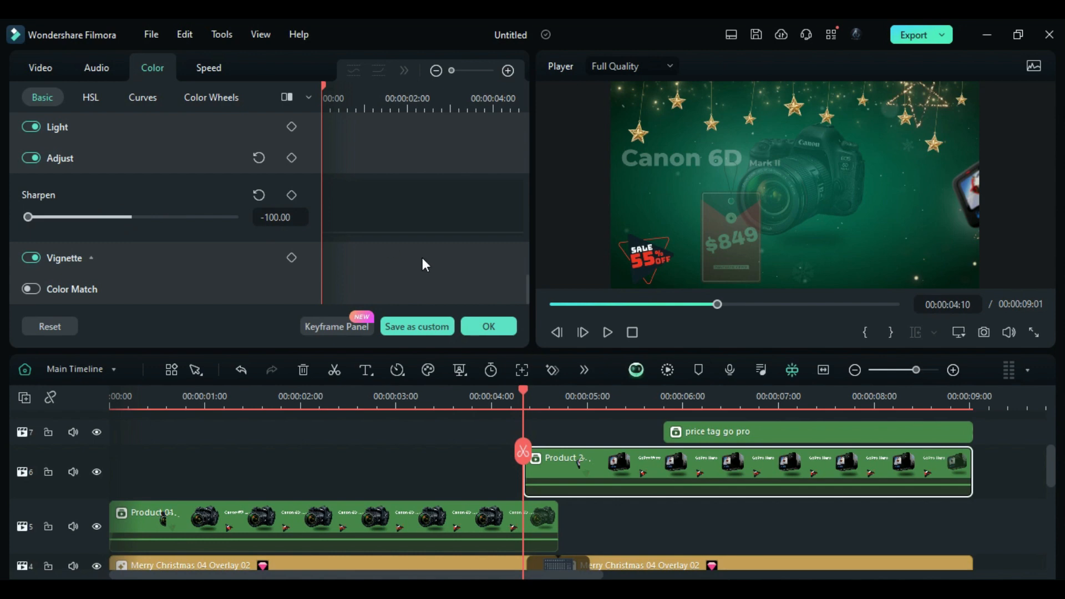
click(291, 195)
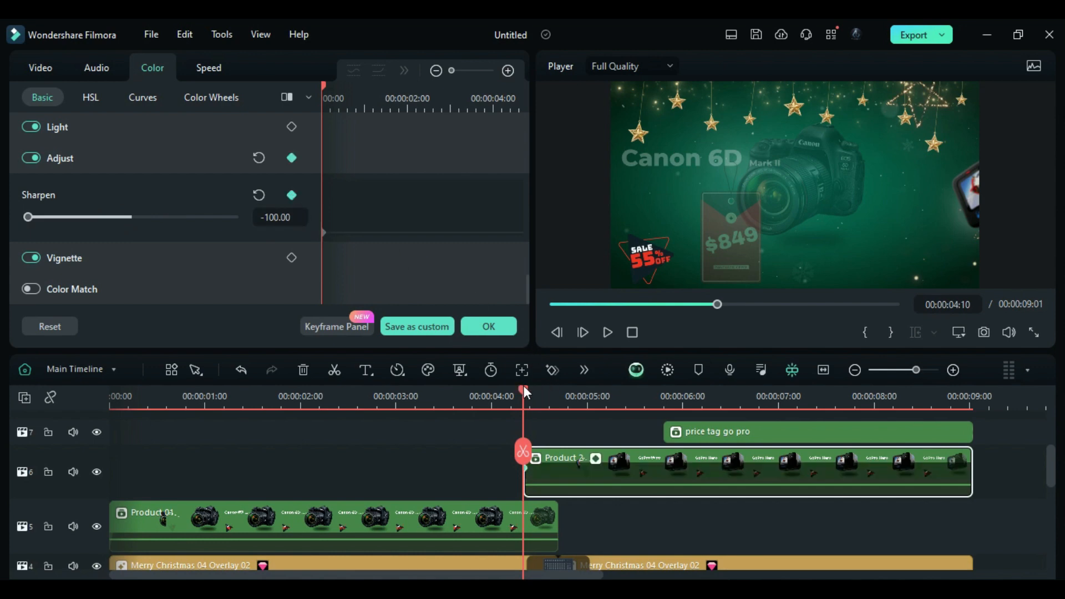
drag(524, 385, 557, 391)
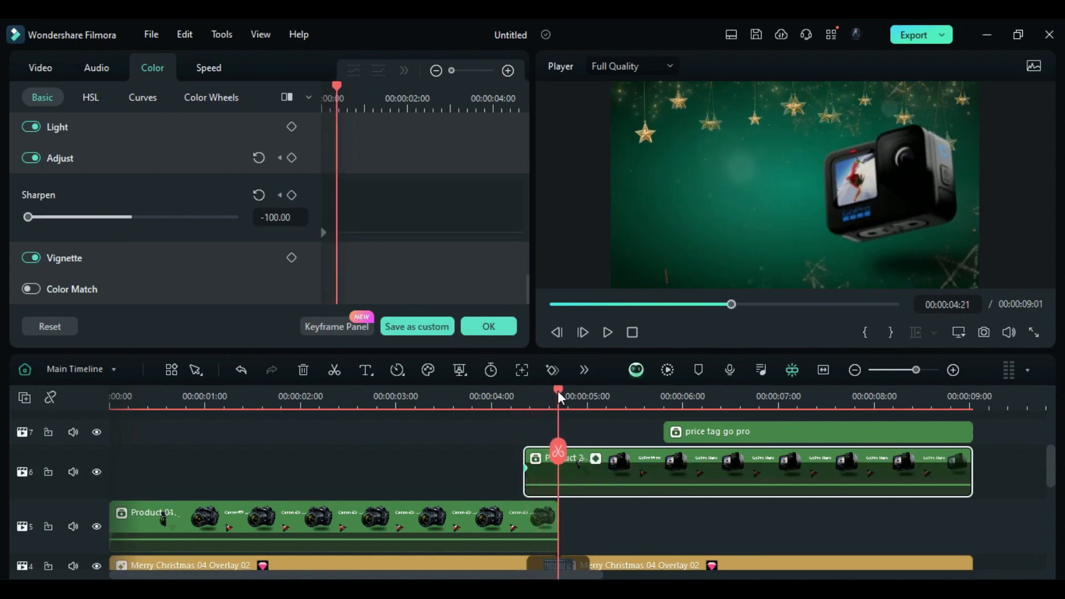
click(259, 195)
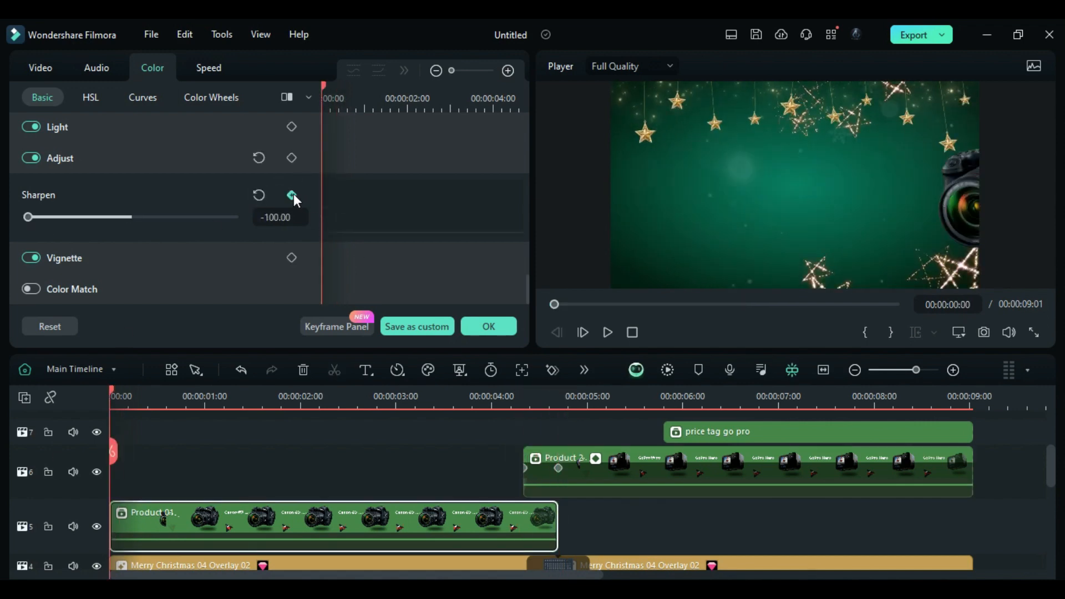
Keyframe Product 01's Sharpen from -100 to 0 over its first half second and shift Product 2's second keyframe to 00:00:04:25
drag(146, 398, 156, 399)
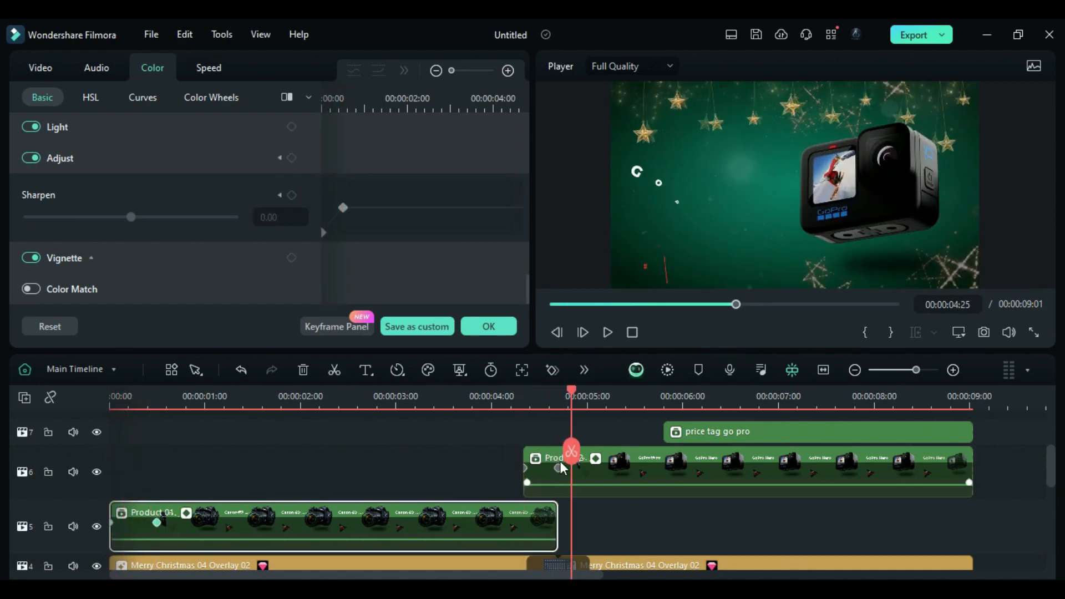
click(343, 207)
click(404, 71)
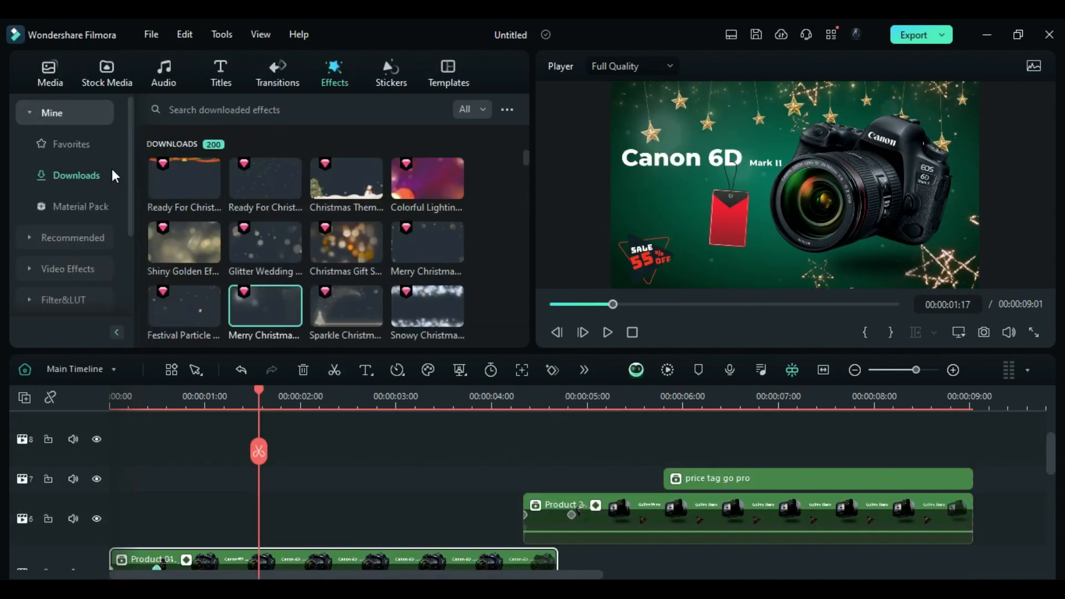
Move the price tag clip from track 9 down to track 7
drag(302, 430, 301, 510)
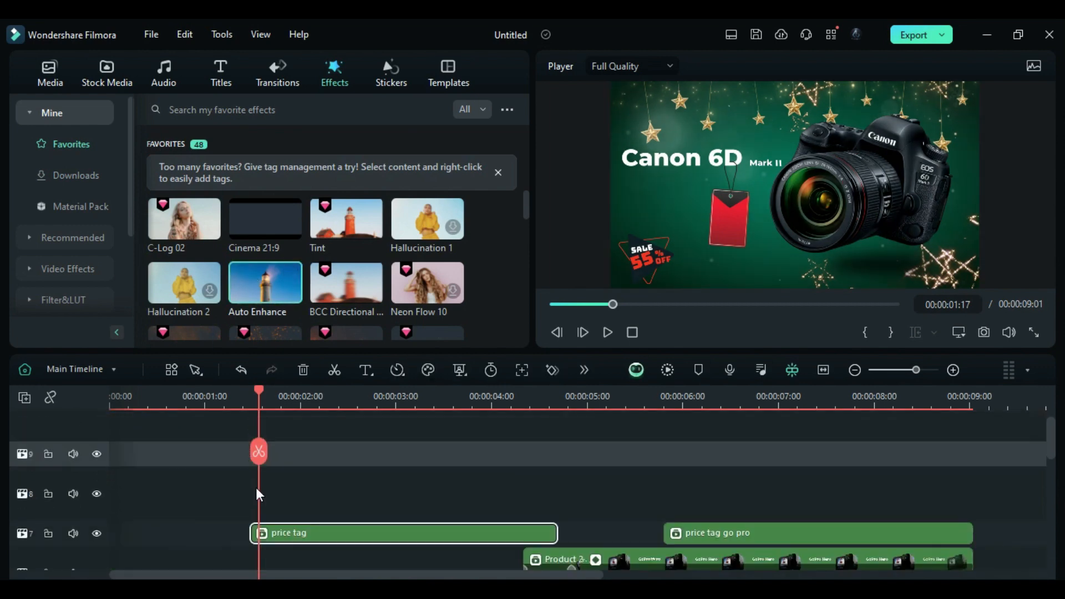
Add the Auto Enhance effect on track 8 and Sharpen on track 9, both spanning from the start to 00:00:09:01
drag(284, 284, 114, 492)
drag(586, 489, 972, 472)
scroll(189, 269, down, 7)
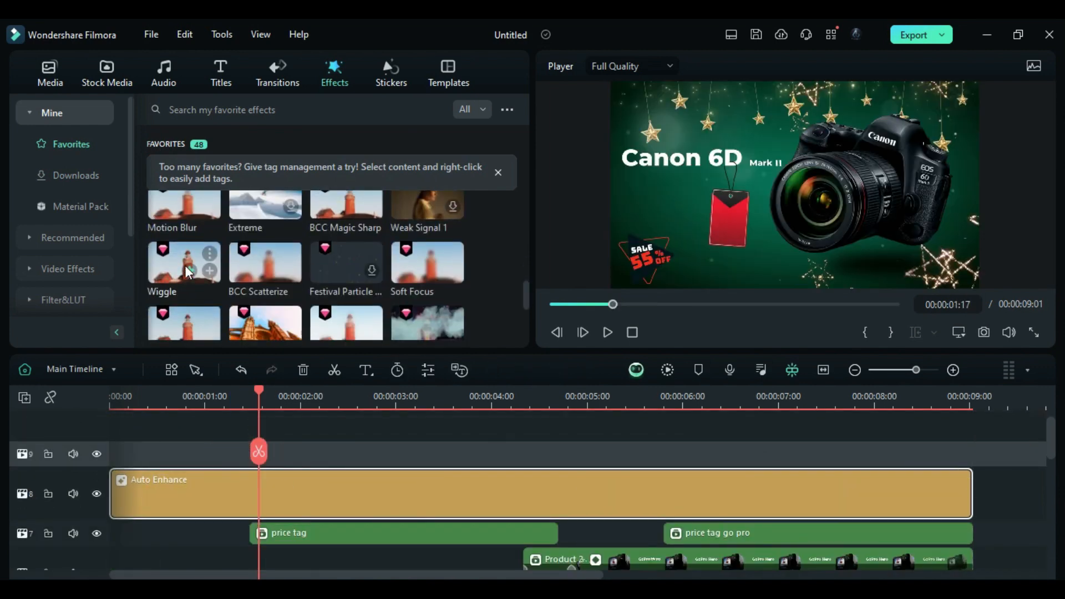
drag(184, 172, 115, 455)
click(484, 431)
drag(586, 464, 972, 476)
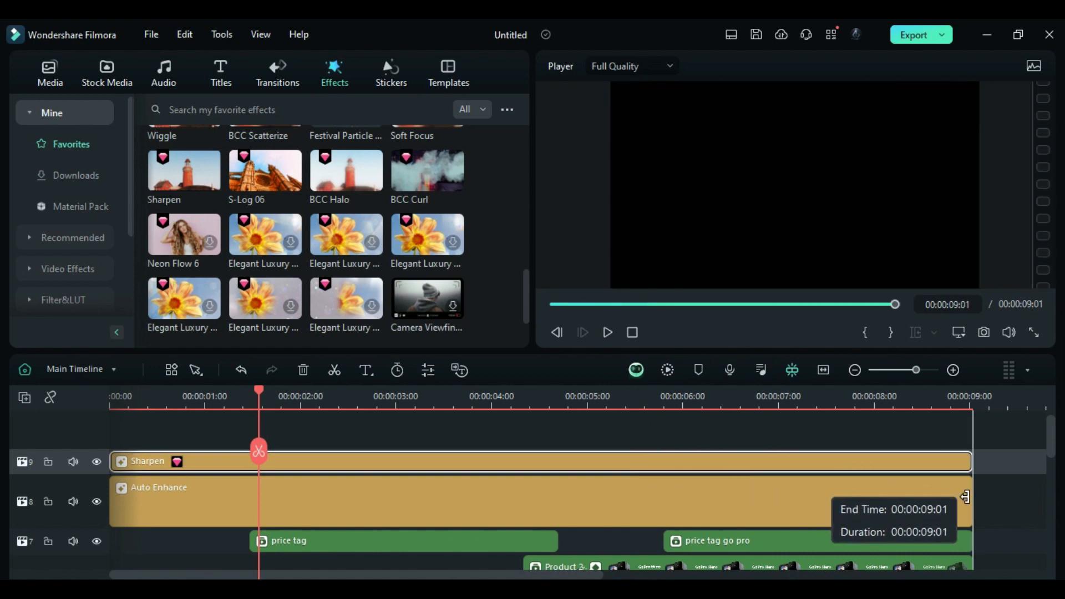
Try the C-Log 02 filter at reduced opacity on track 10, above the Sharpen effect
scroll(353, 249, up, 10)
drag(184, 146, 185, 423)
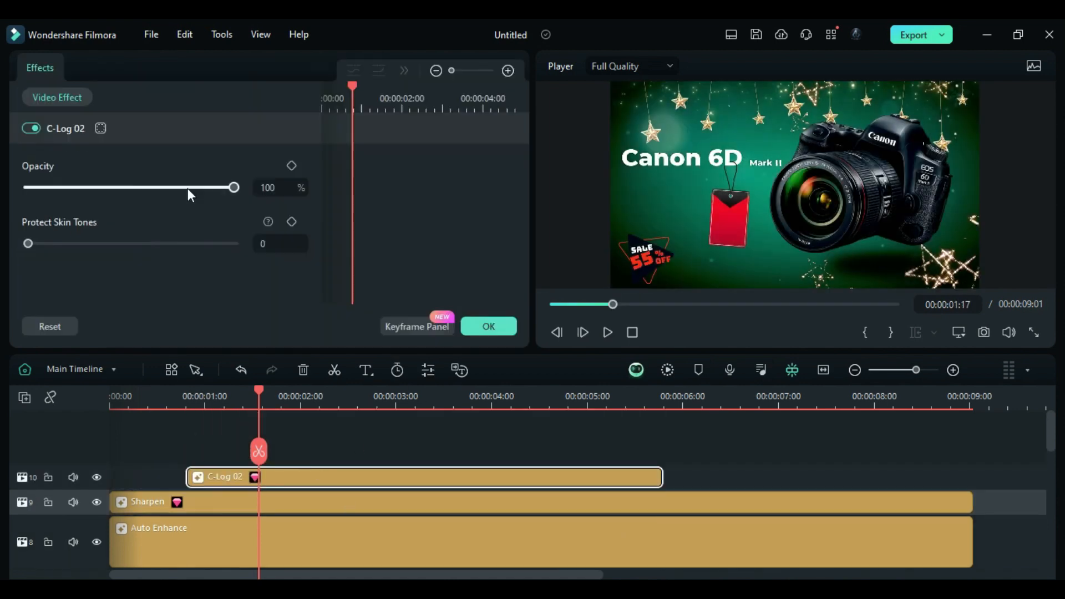
drag(187, 186, 58, 187)
click(476, 324)
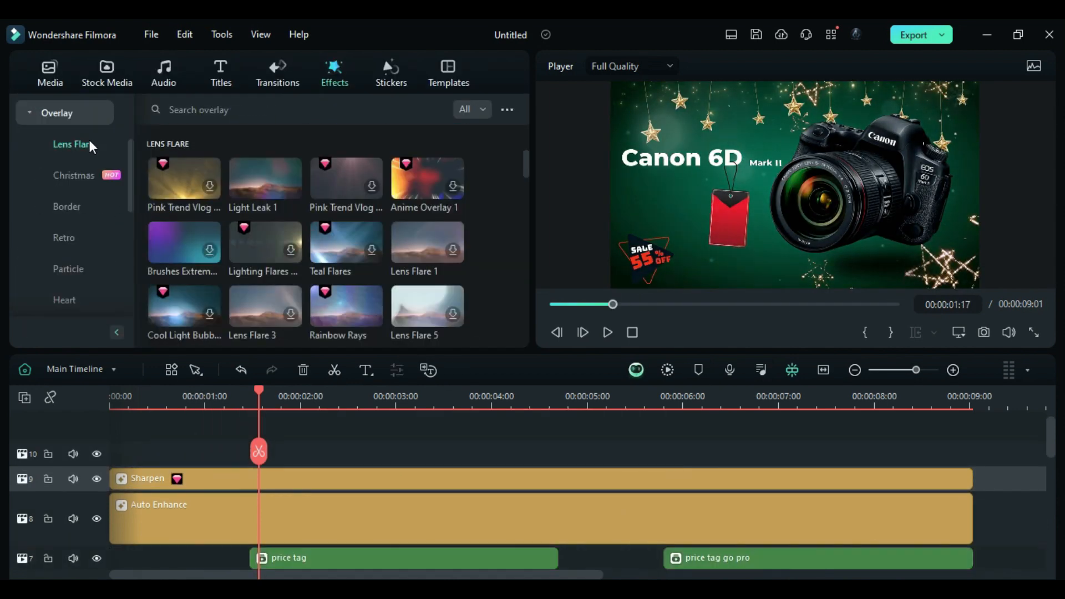
Try the Cool Light Bubbles lens flare overlay above the Sharpen effect, preview it around 00:00:03:00, and delete it
mouse_move(323, 259)
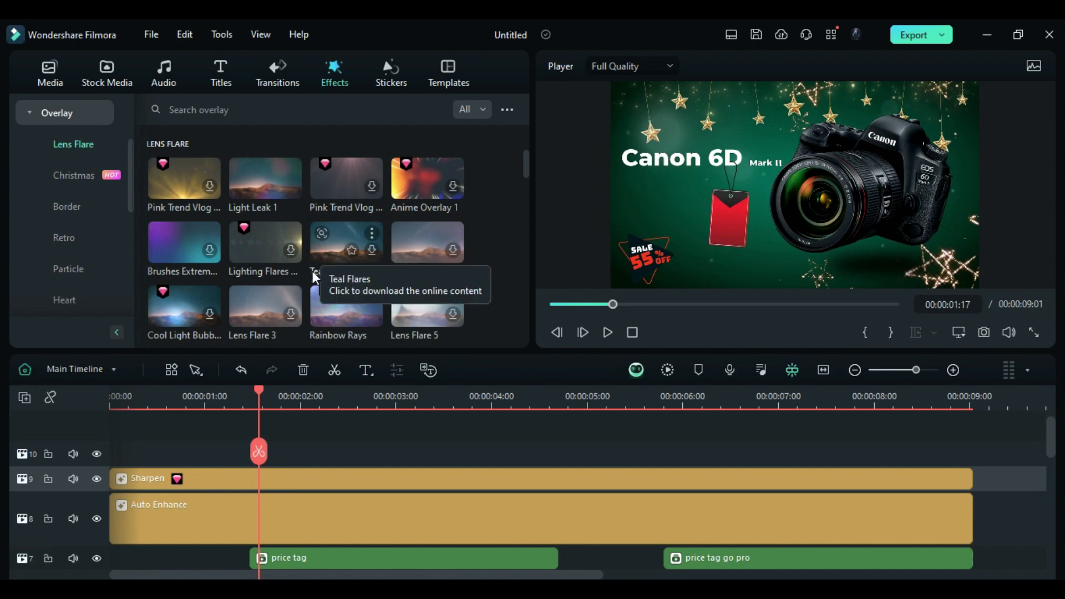
drag(185, 322, 212, 439)
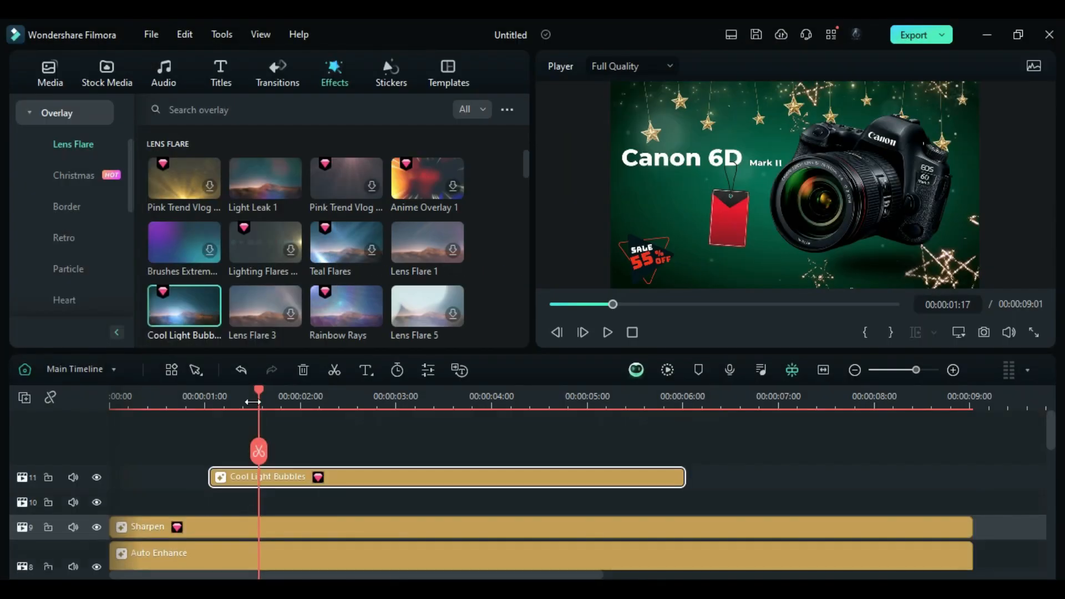
click(220, 395)
drag(221, 389, 400, 447)
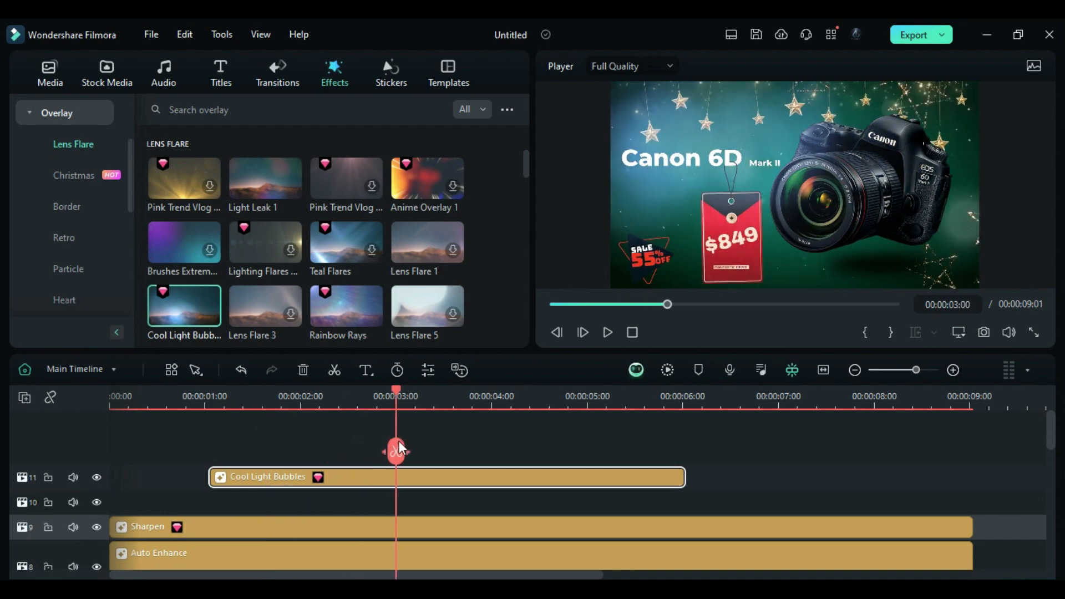
key(Delete)
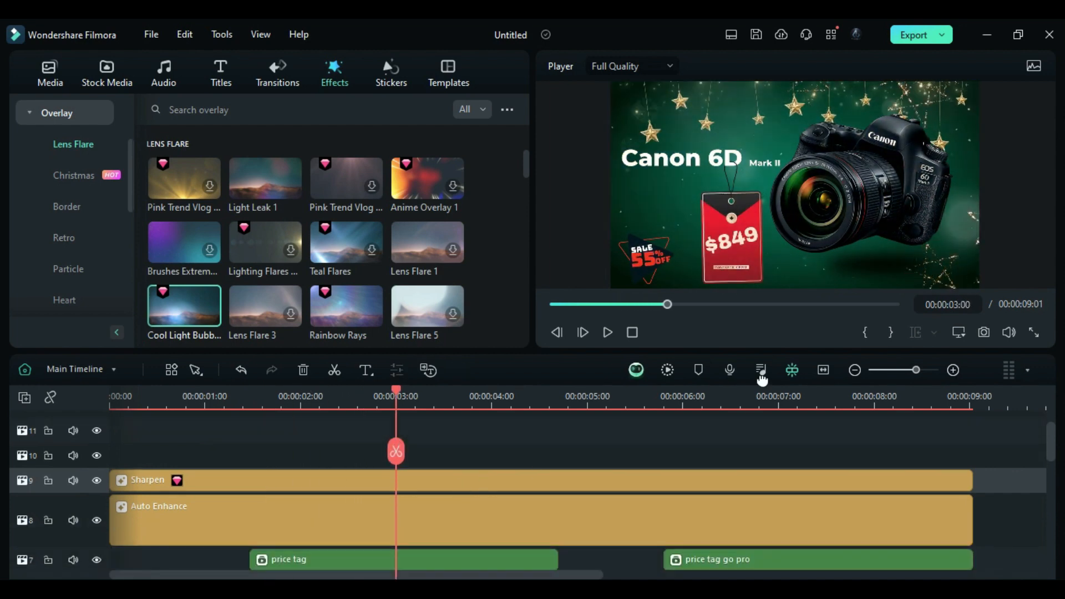
Render the timeline preview and play the promo from the beginning
click(665, 373)
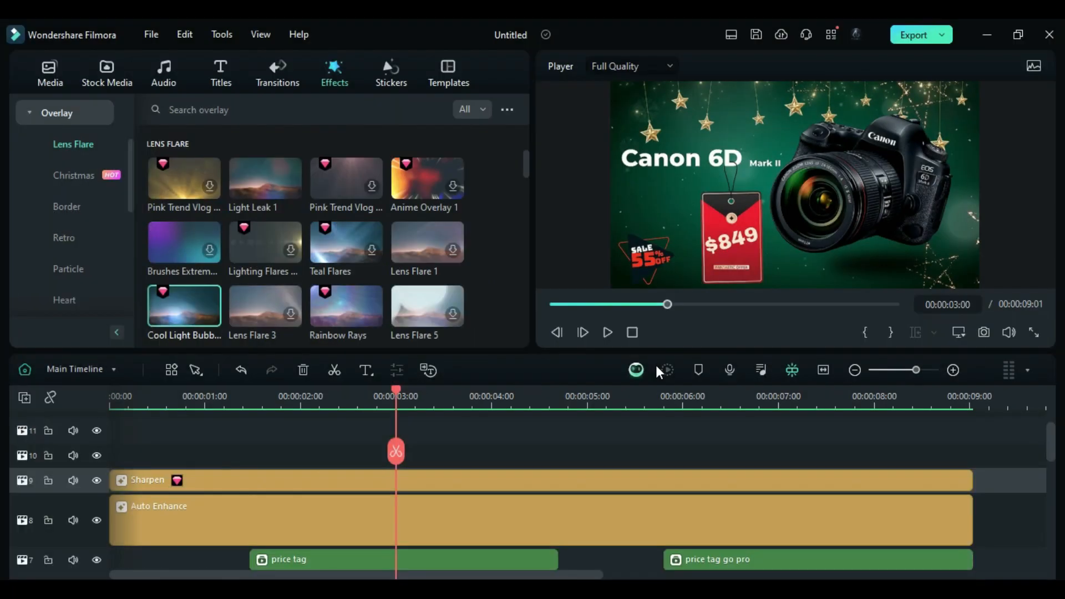
click(632, 333)
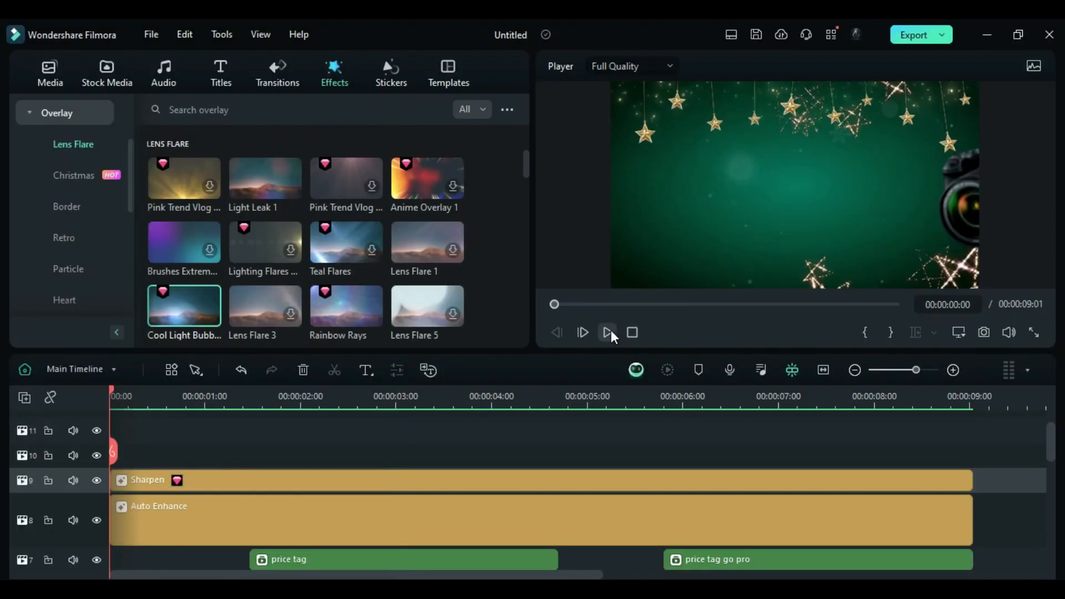
click(610, 332)
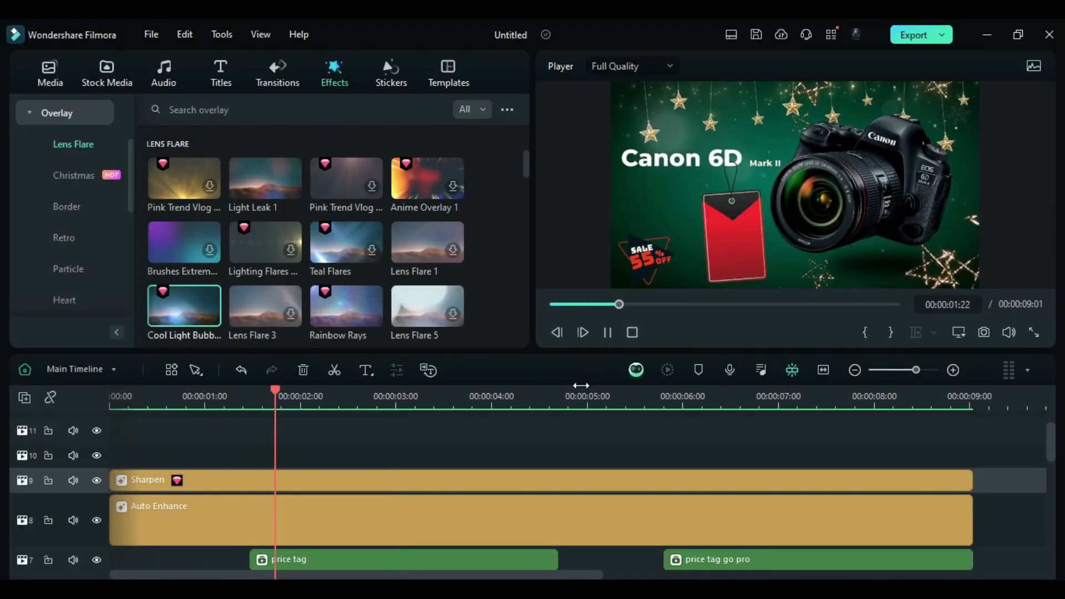